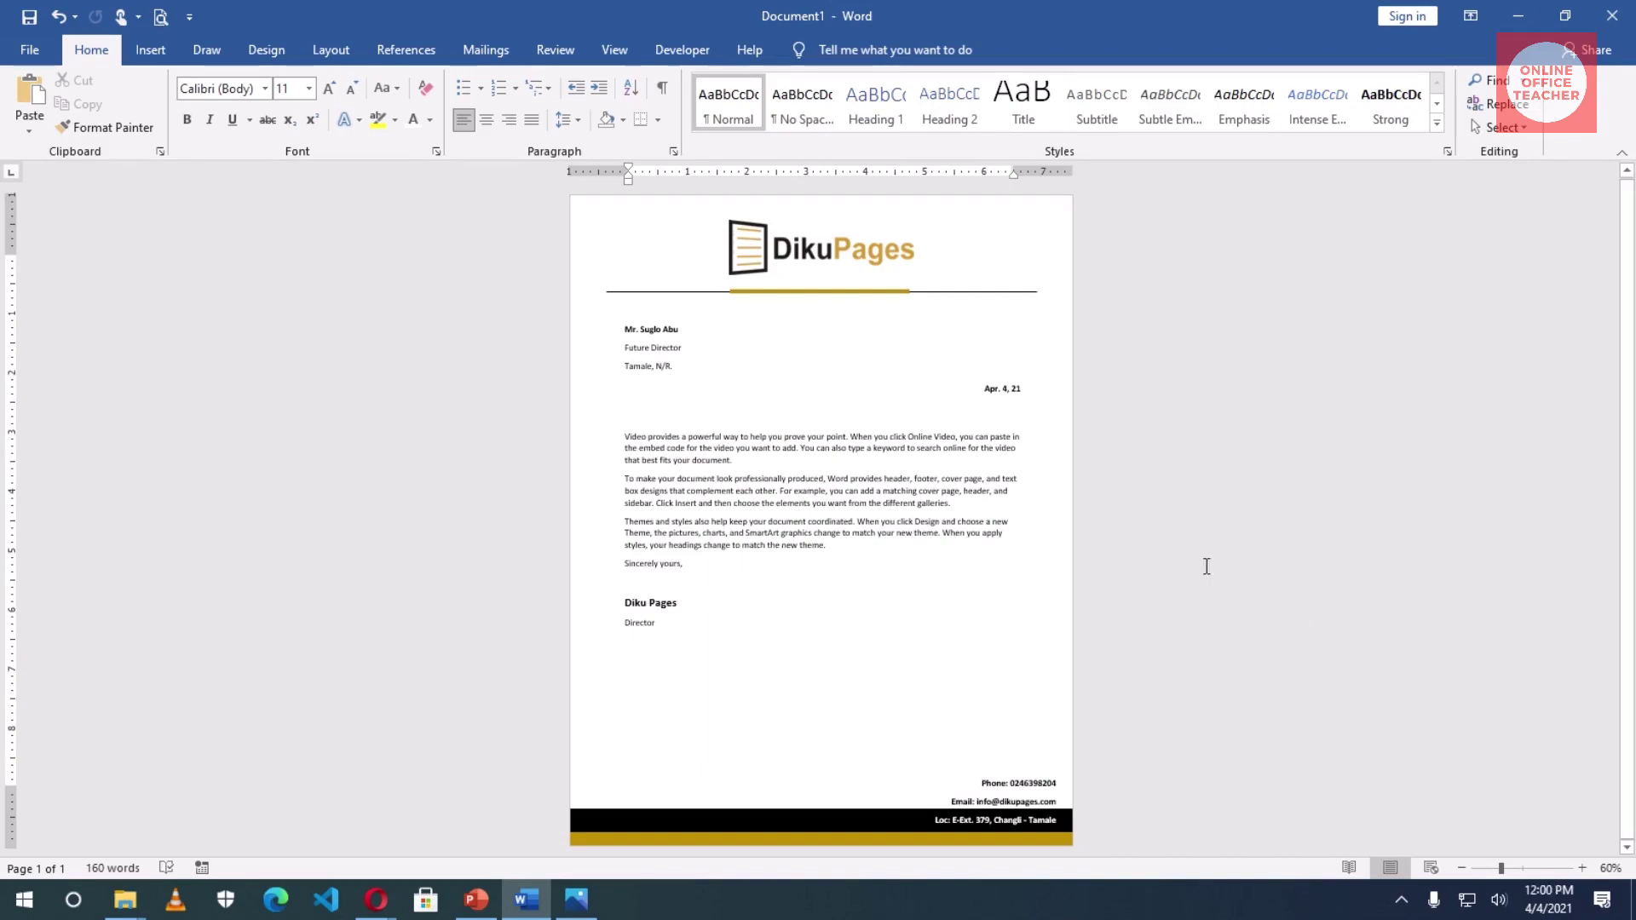
# - Select and then deselect the logo in the finished DikuPages letter to inspect it
pyautogui.click(821, 252)
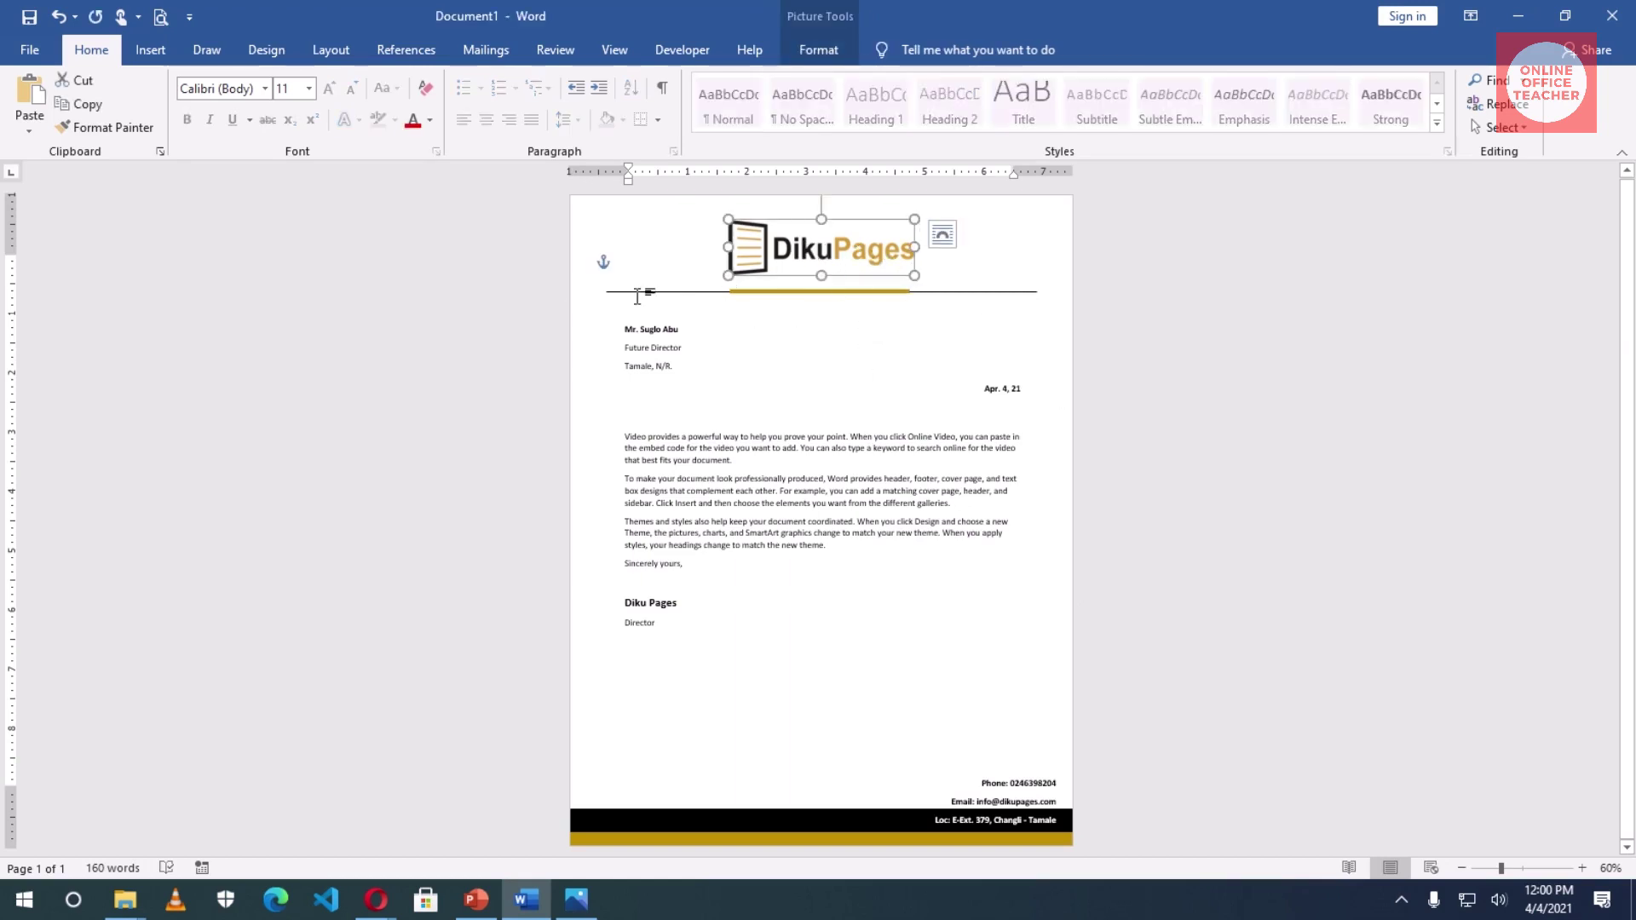
pyautogui.click(672, 294)
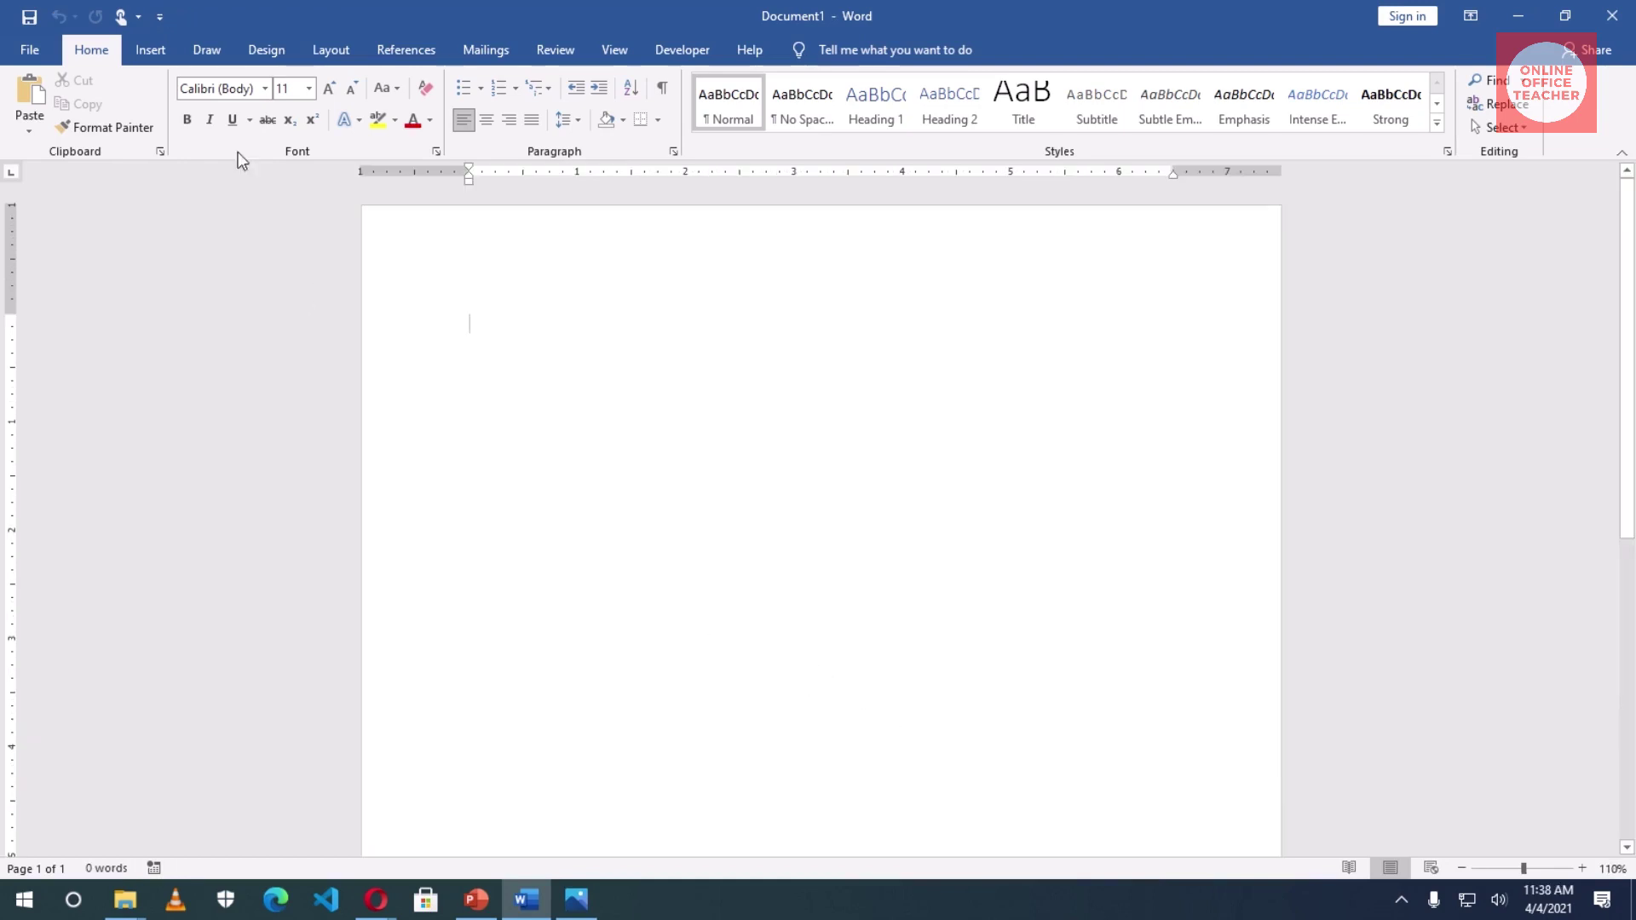
# - Insert the dikupages-300x89 picture from the Desktop logo folder
pyautogui.click(151, 51)
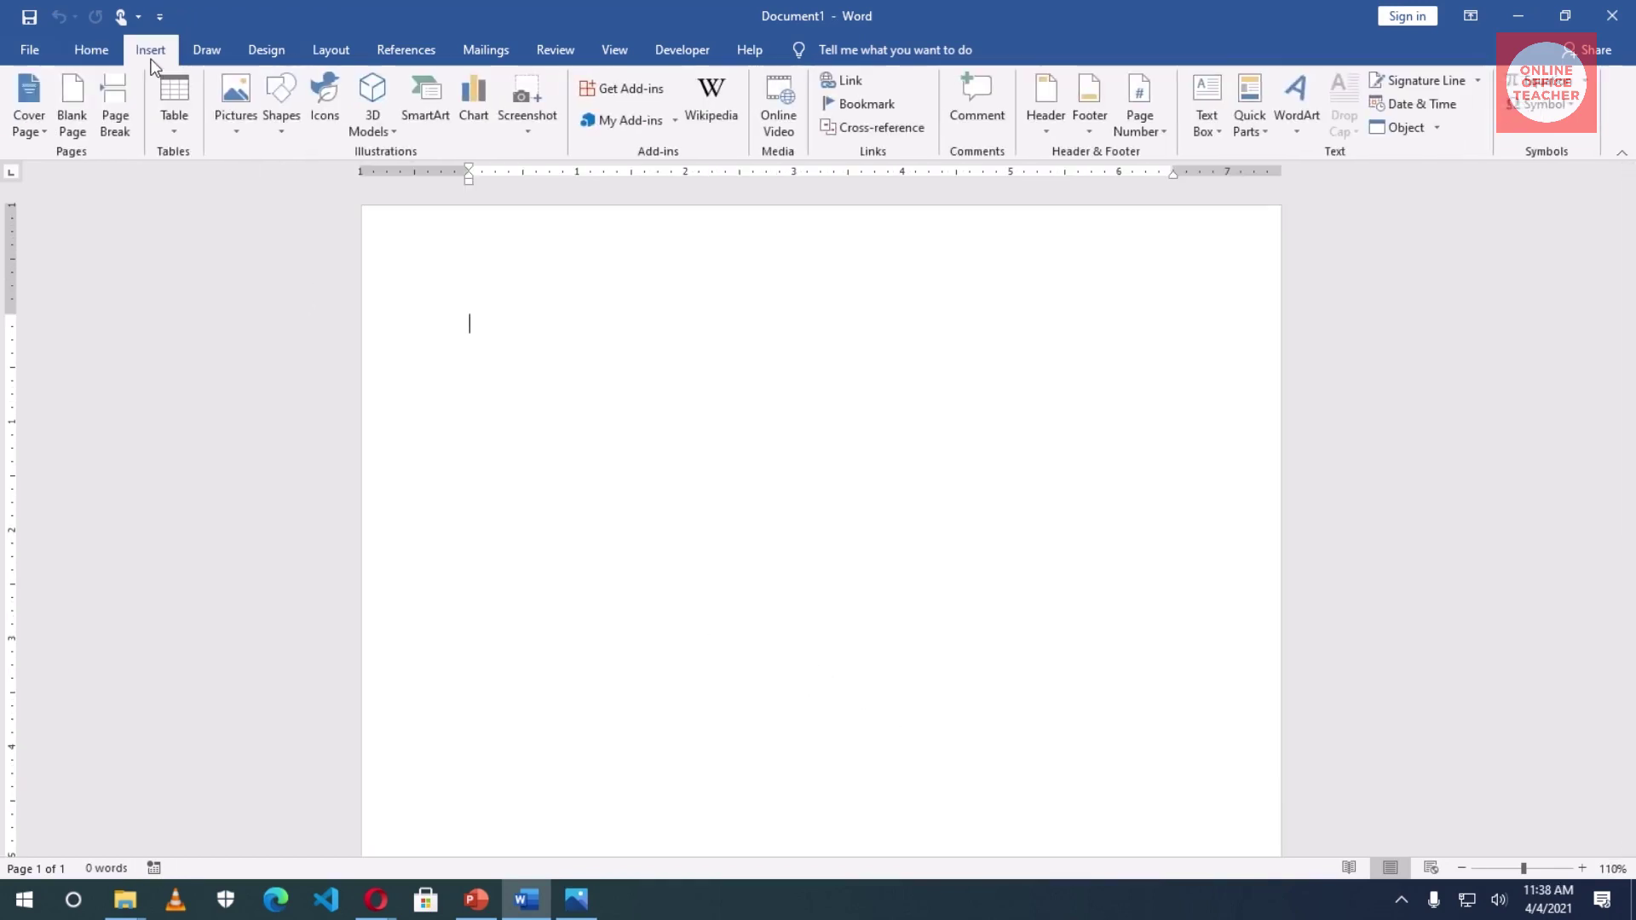
pyautogui.click(235, 119)
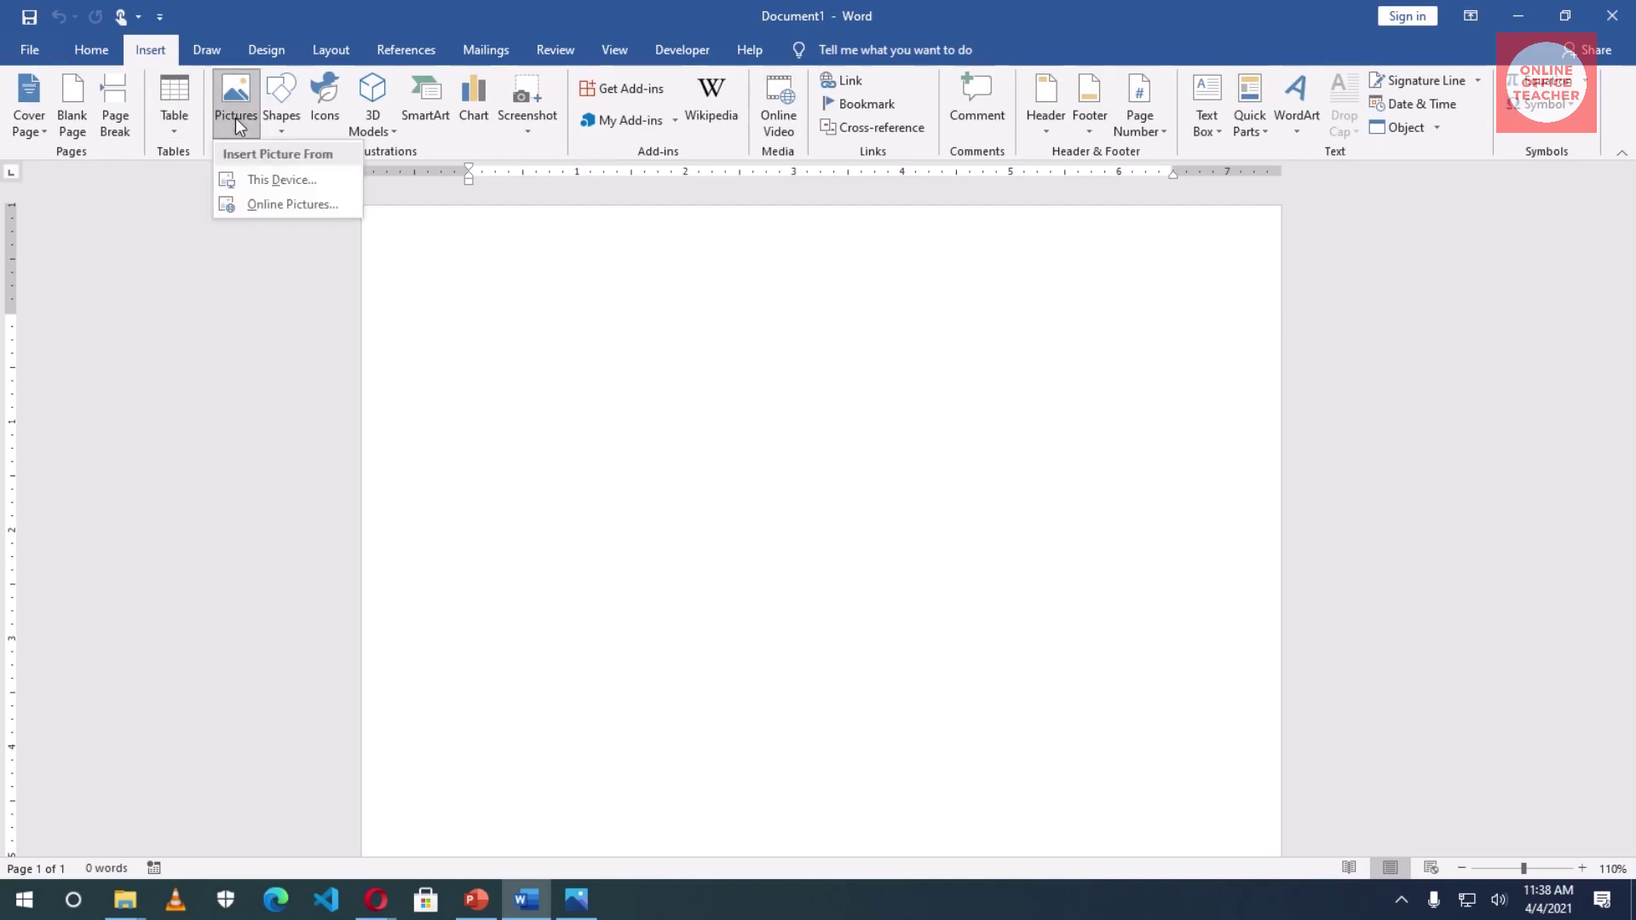
pyautogui.click(297, 182)
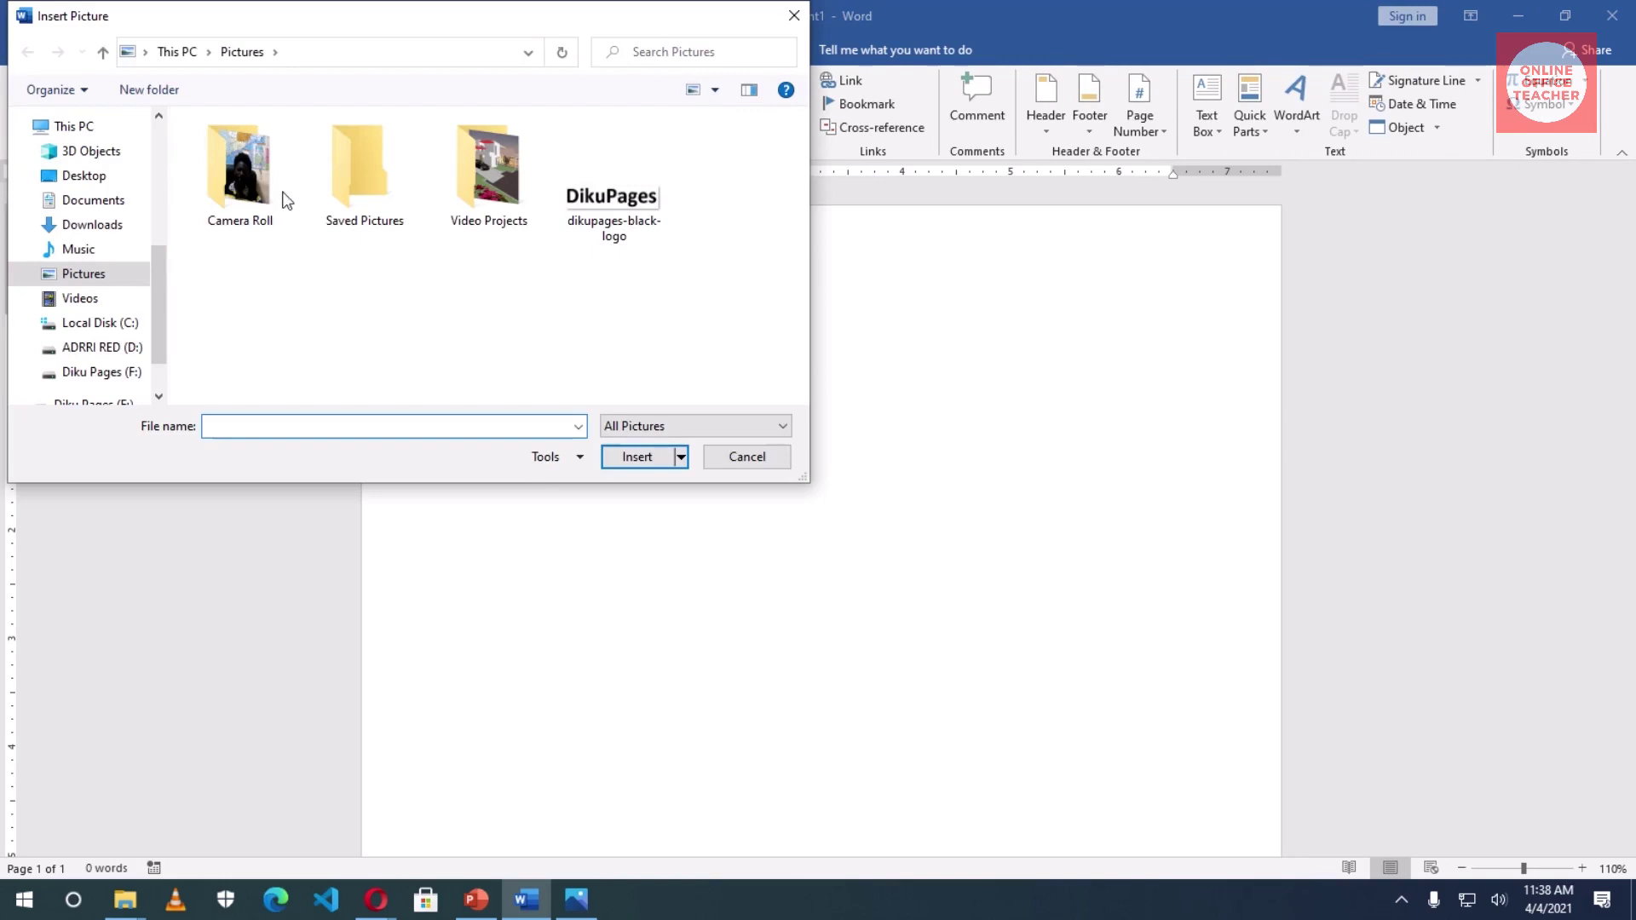
pyautogui.click(84, 175)
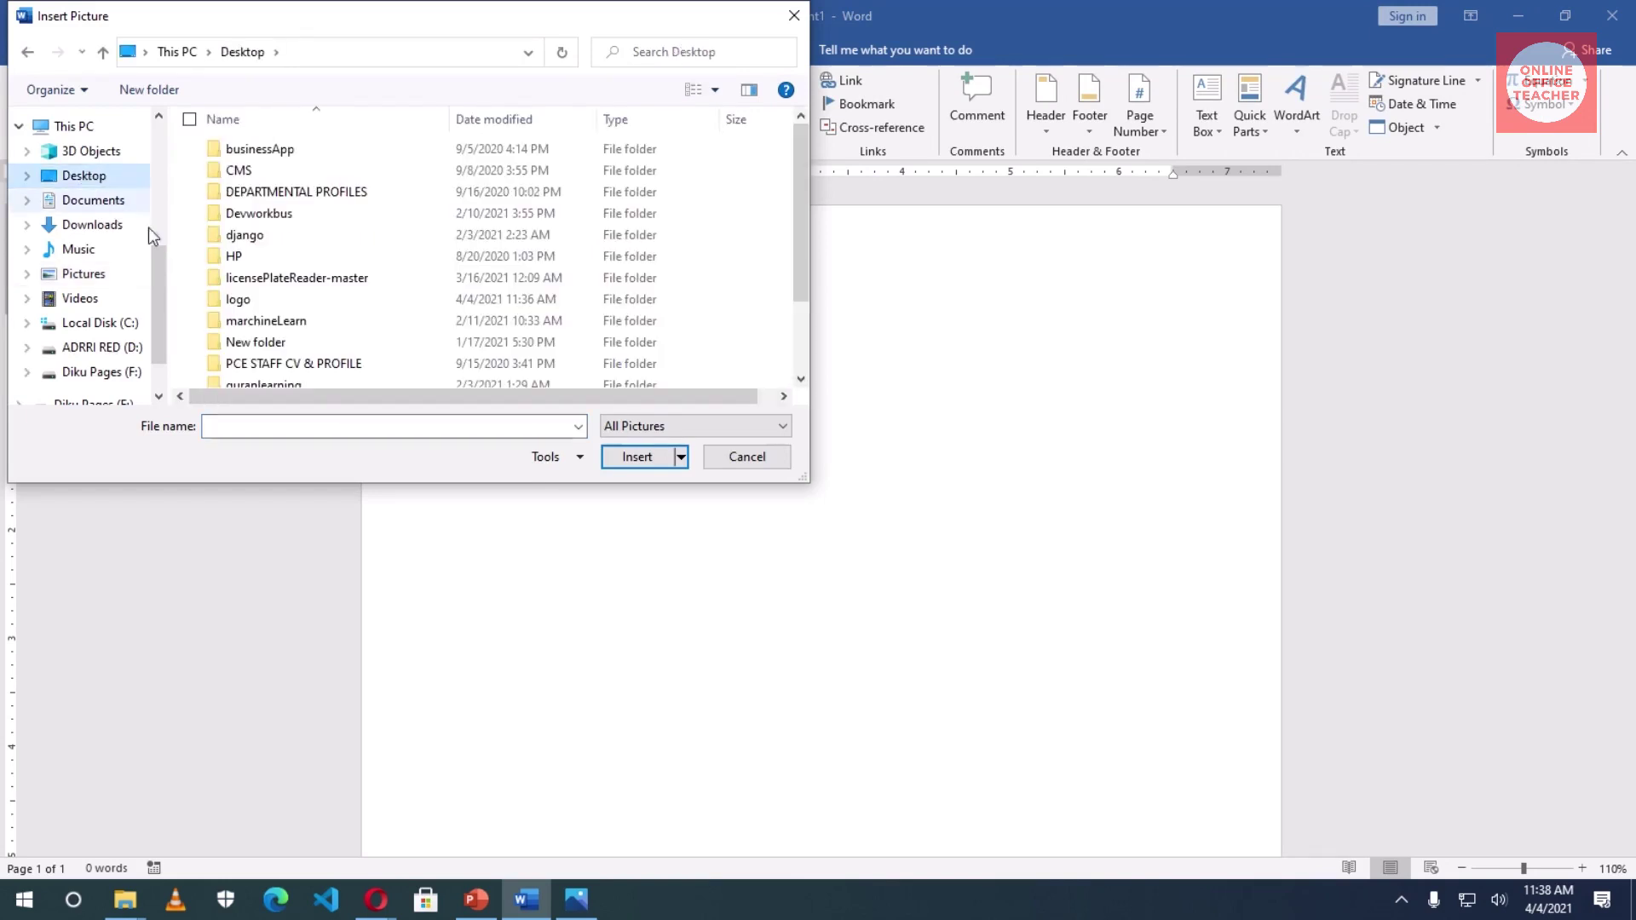
pyautogui.doubleClick(250, 300)
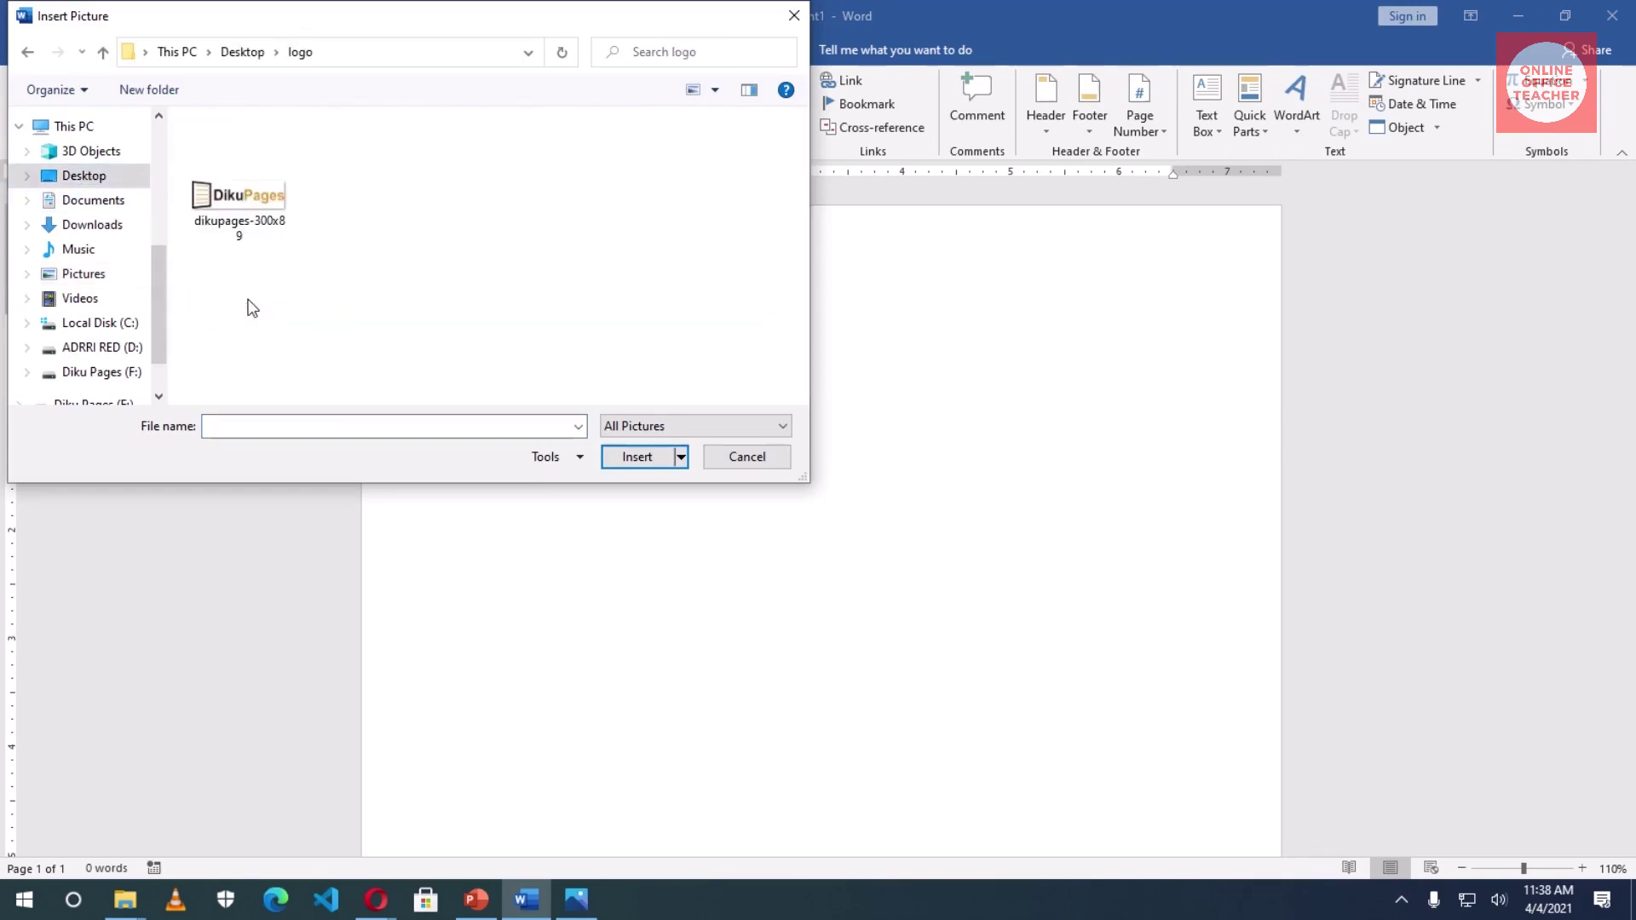
pyautogui.click(240, 207)
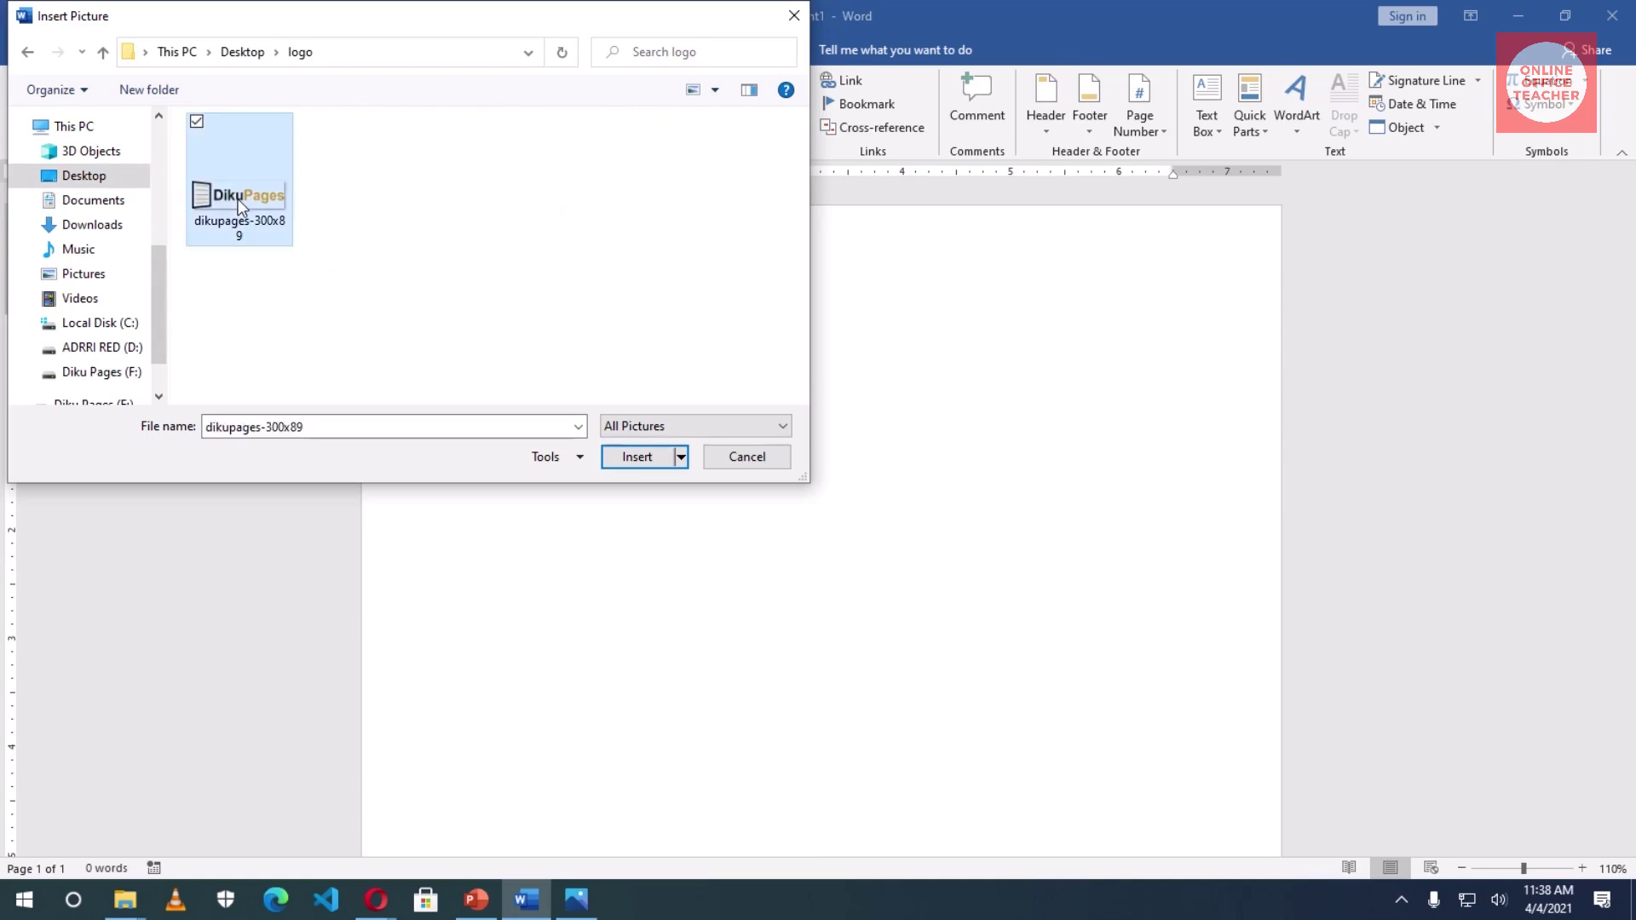
pyautogui.click(630, 458)
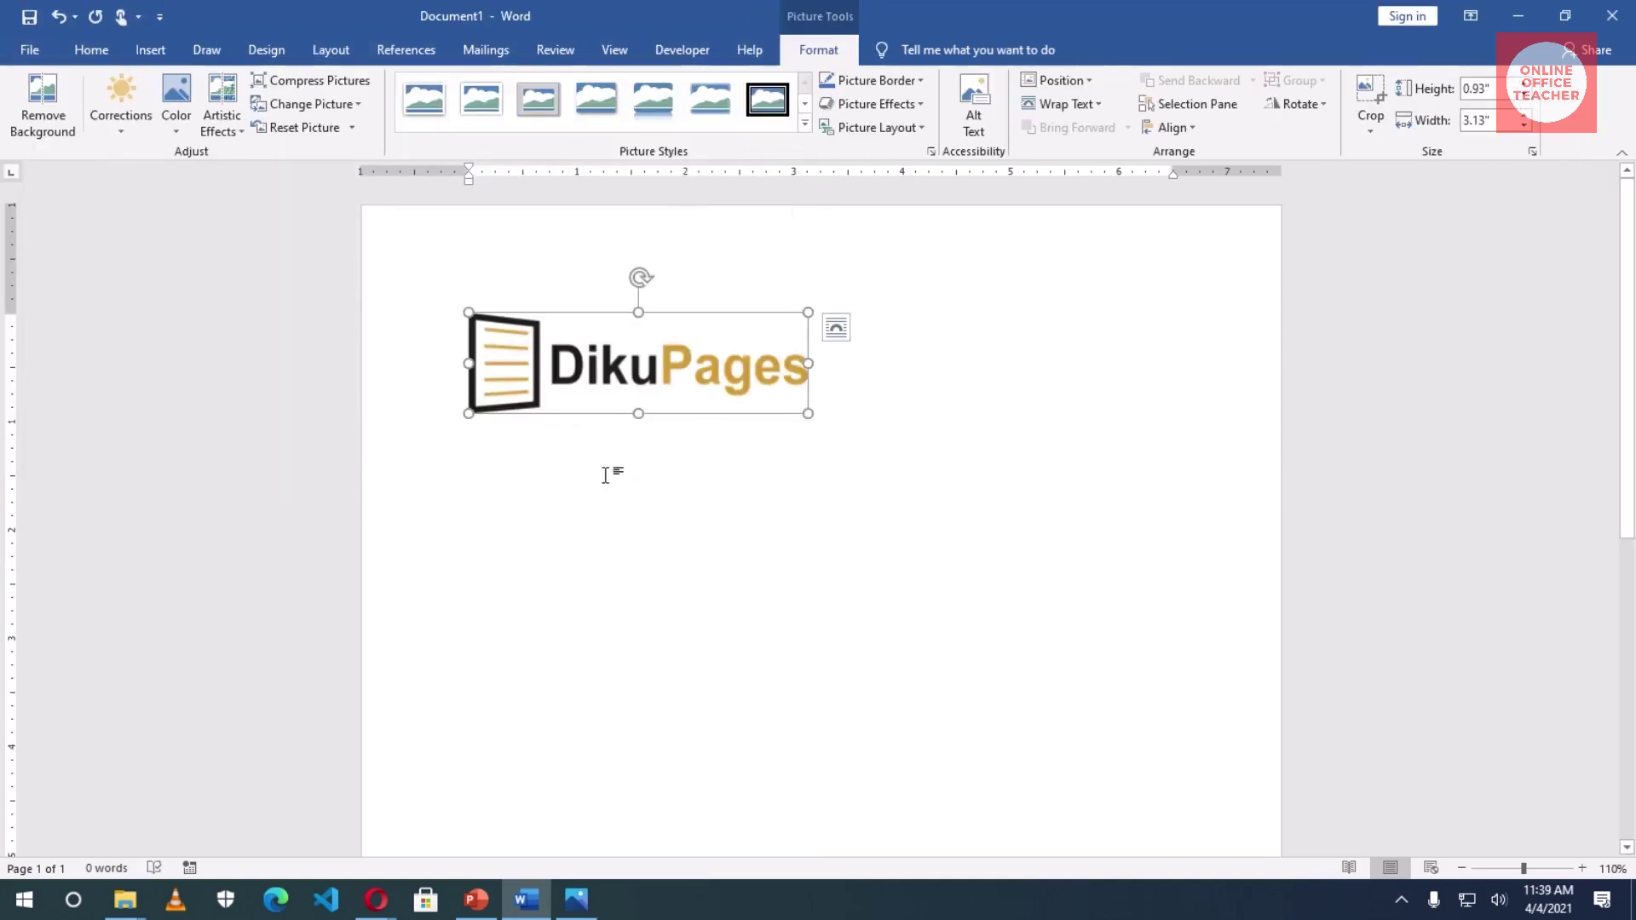
# - Set the logo's wrapping to In Front of Text and centre it at the top of the page
pyautogui.moveTo(715, 390); pyautogui.dragTo(626, 451)
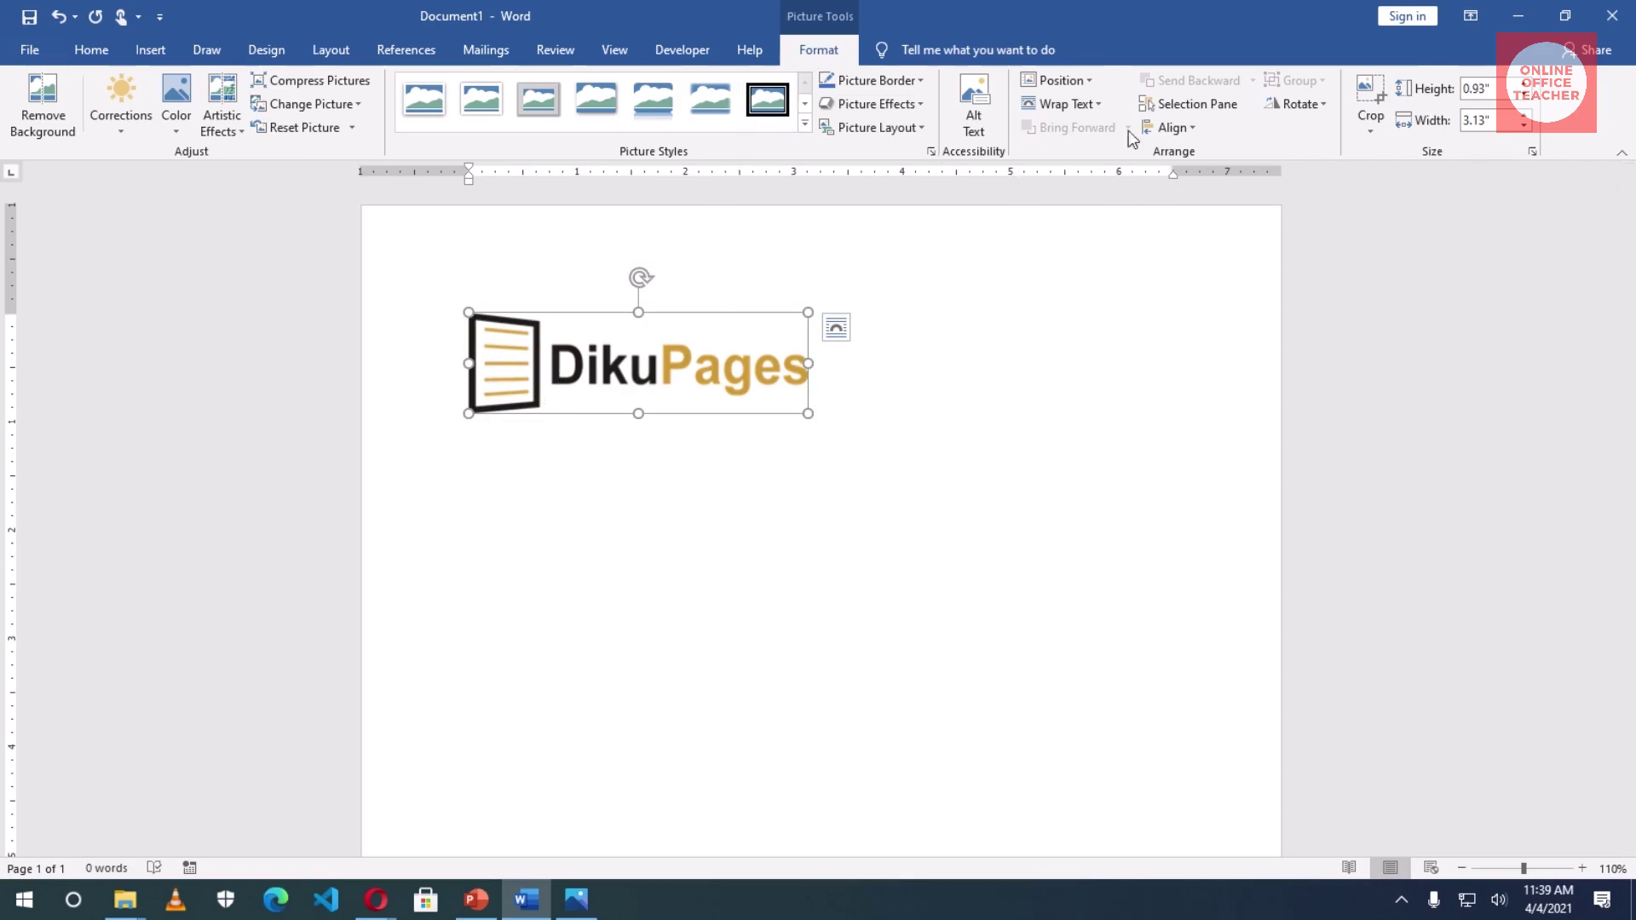
pyautogui.click(1084, 107)
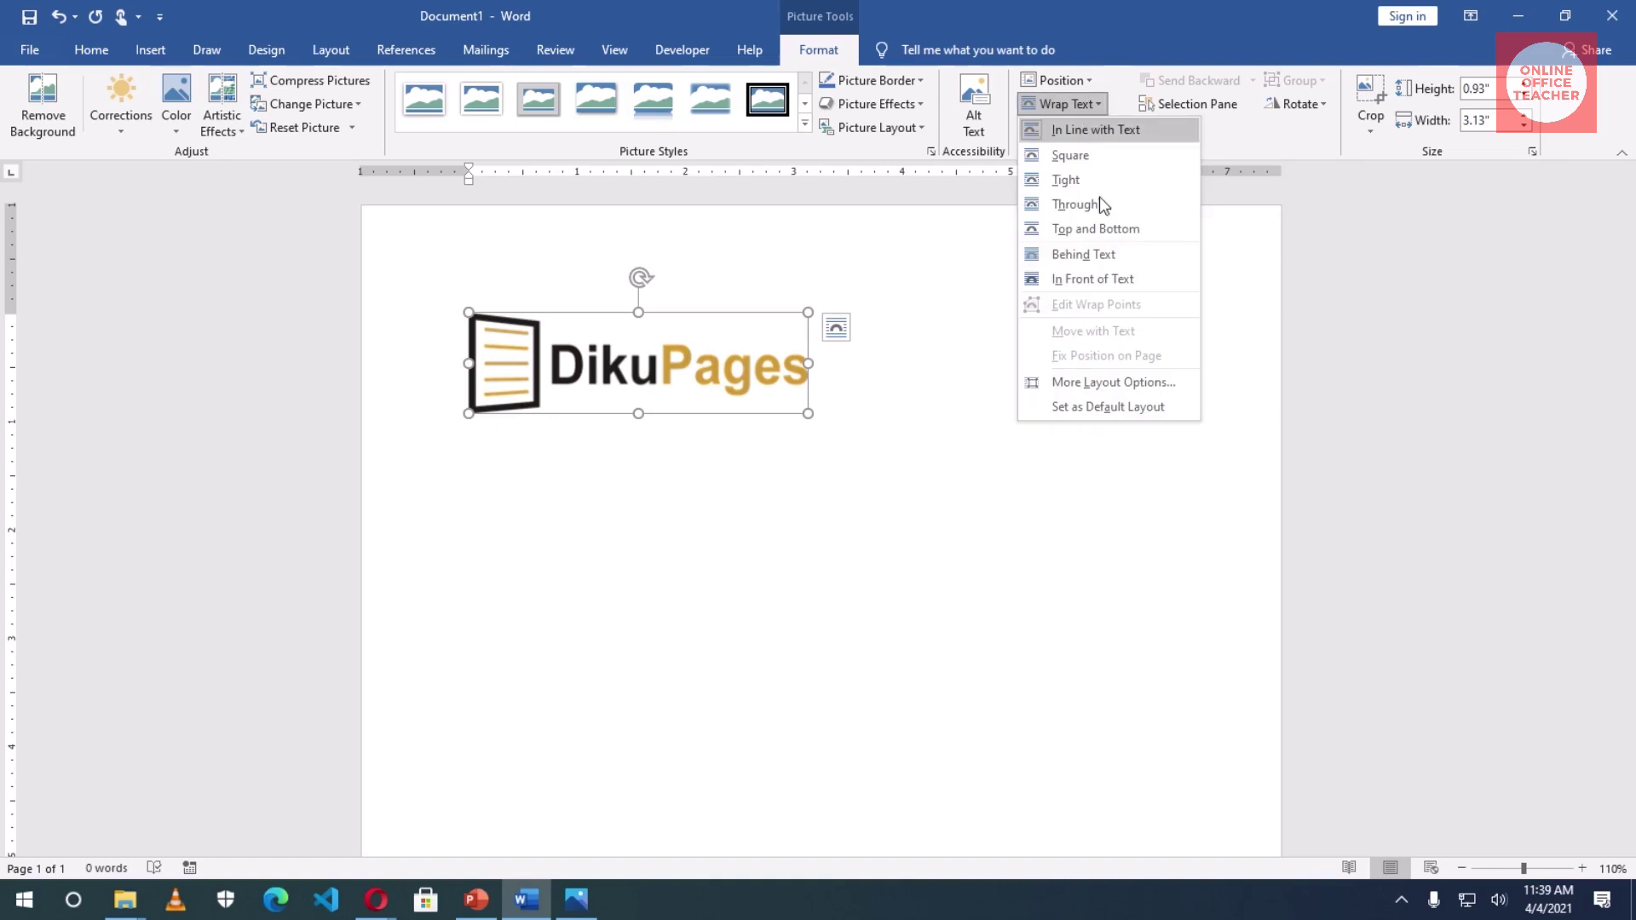
pyautogui.click(1094, 277)
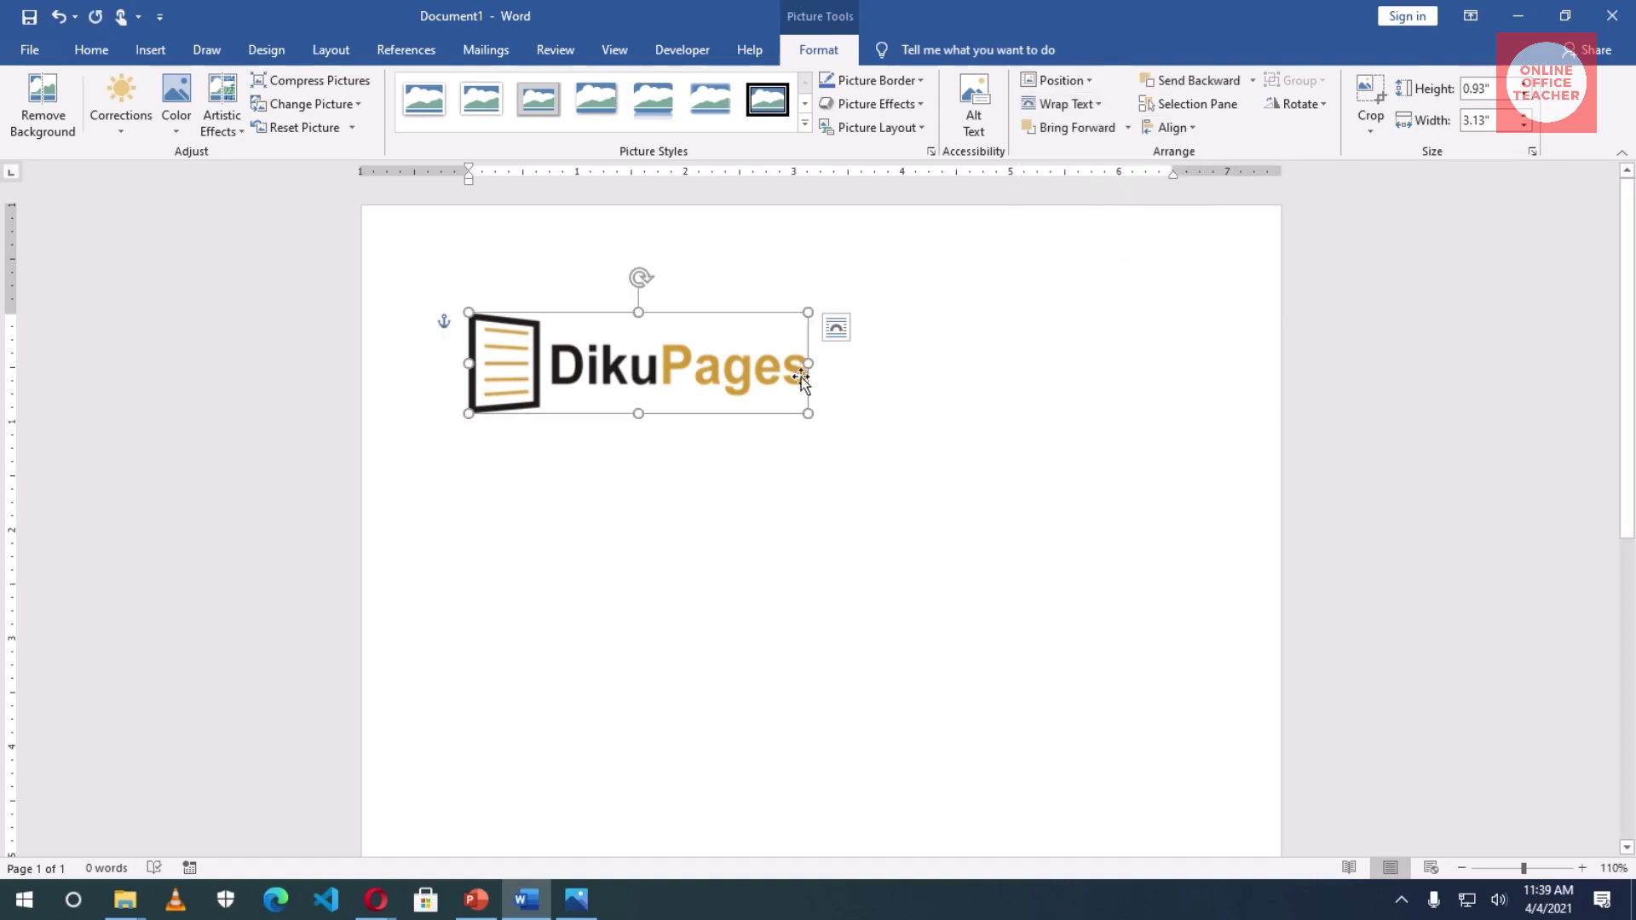
pyautogui.moveTo(632, 365); pyautogui.dragTo(821, 316)
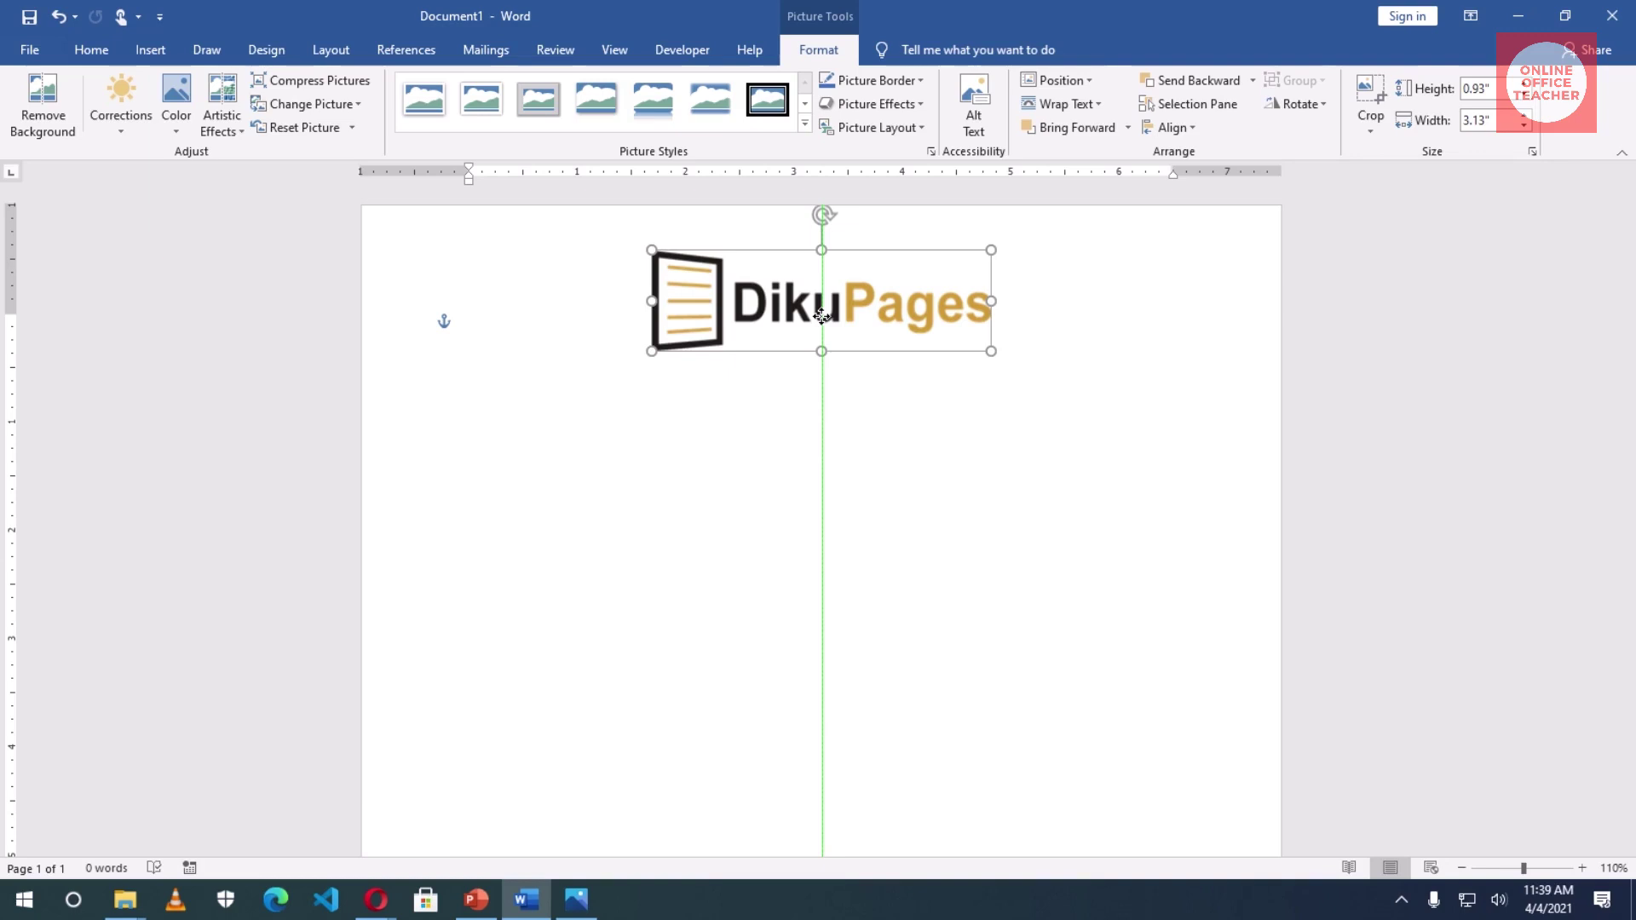
pyautogui.moveTo(822, 316); pyautogui.dragTo(821, 316)
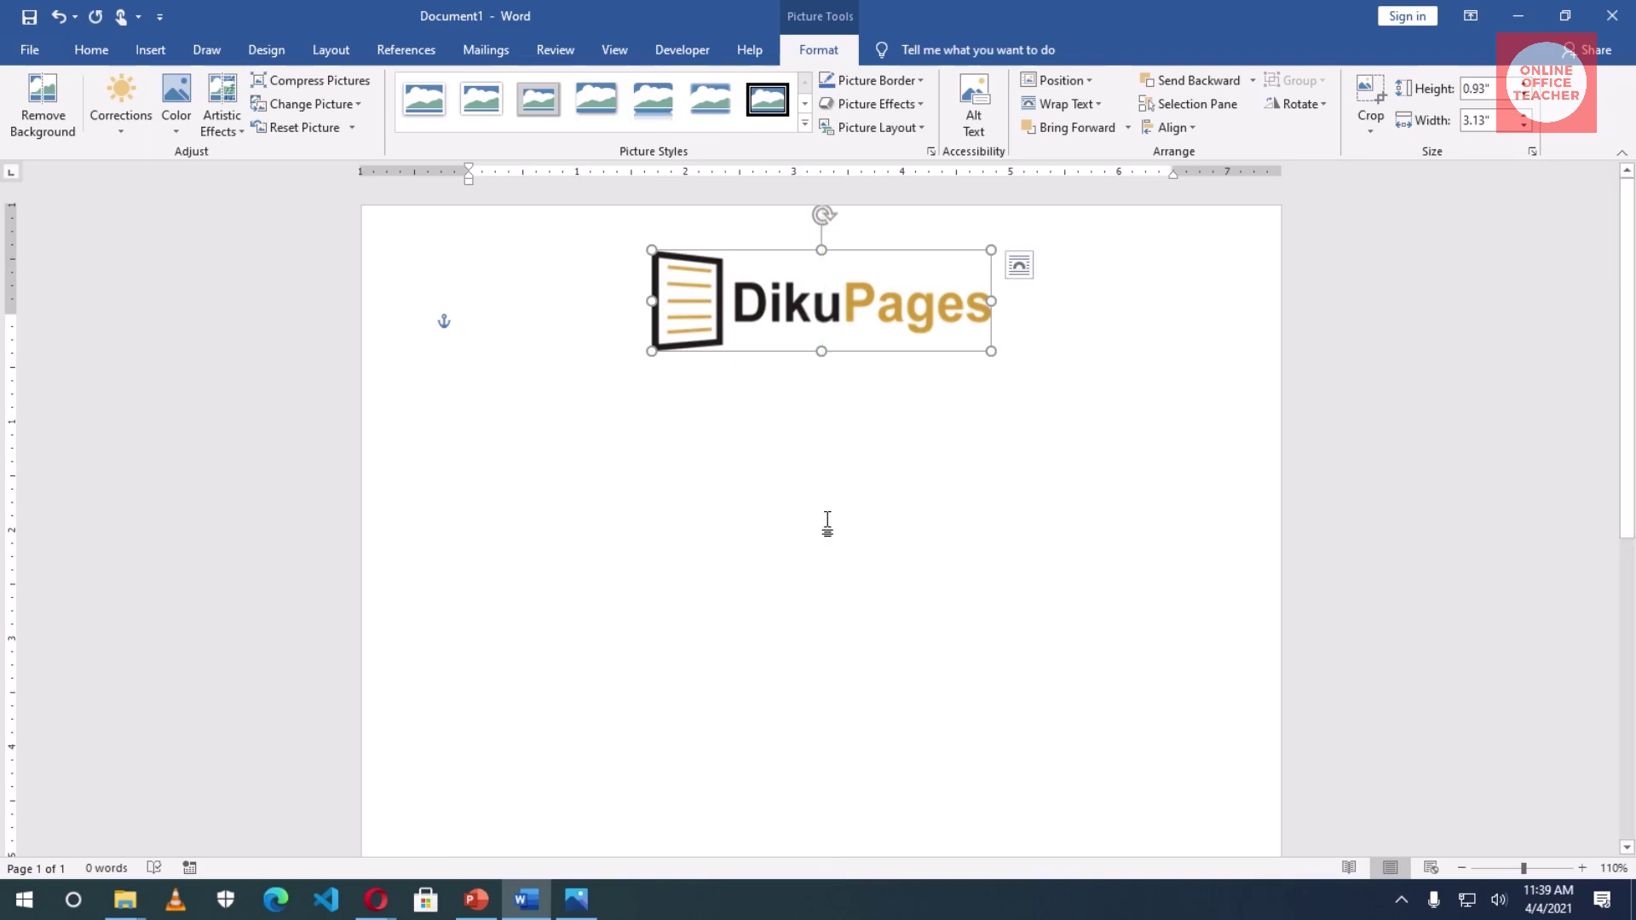
pyautogui.click(827, 522)
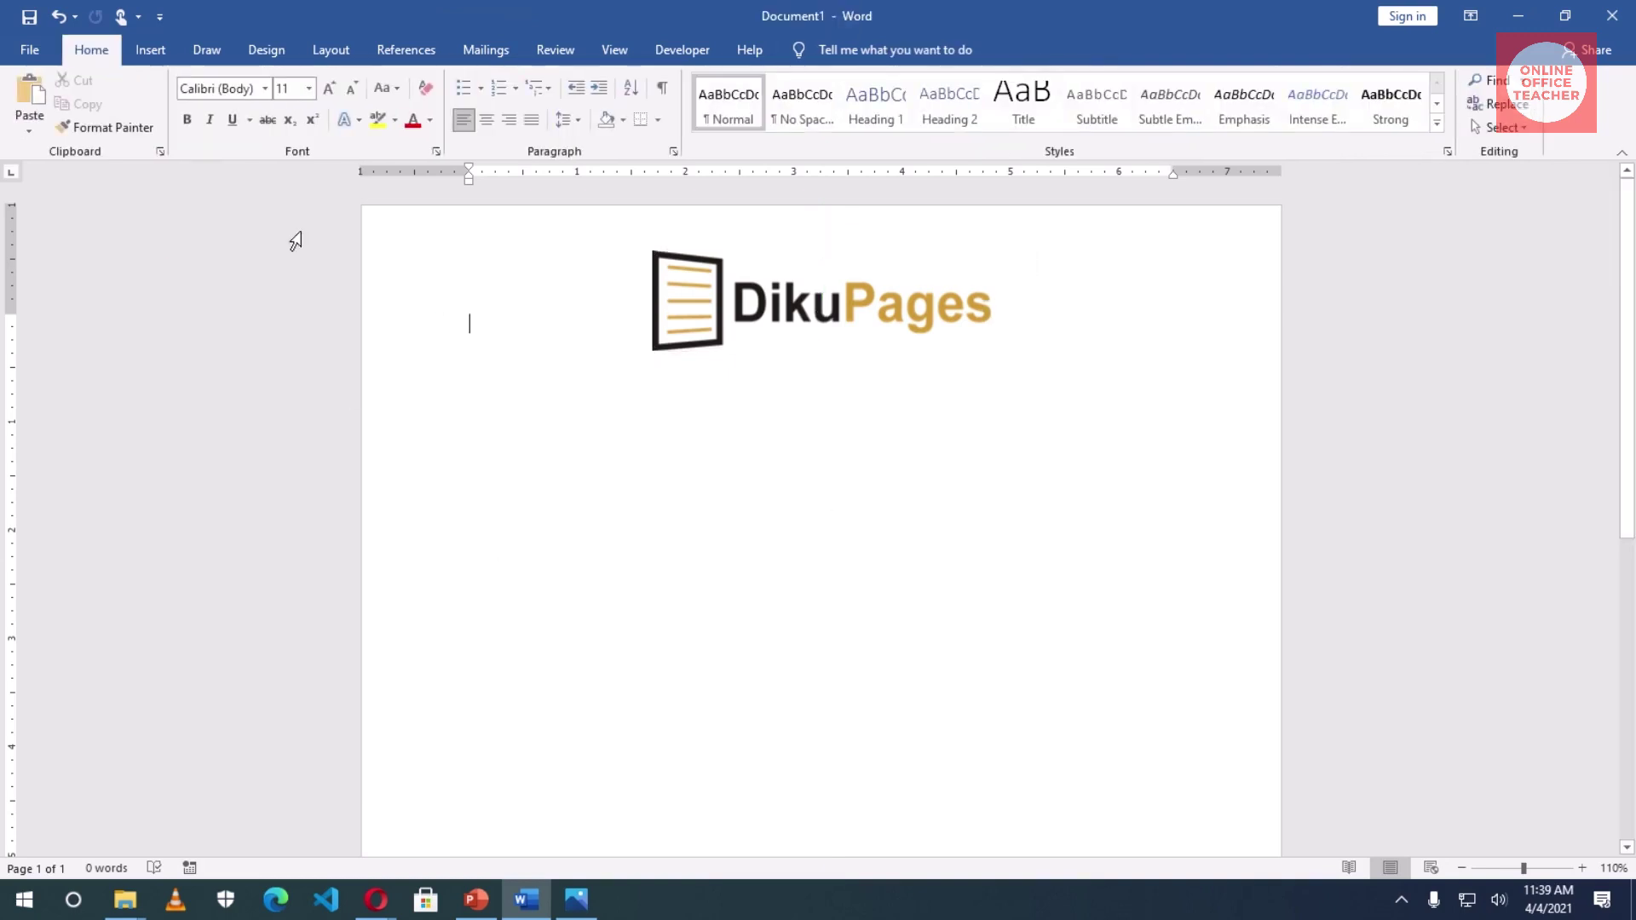
# - Draw a straight horizontal line across the page just below the logo
pyautogui.click(156, 56)
pyautogui.click(284, 126)
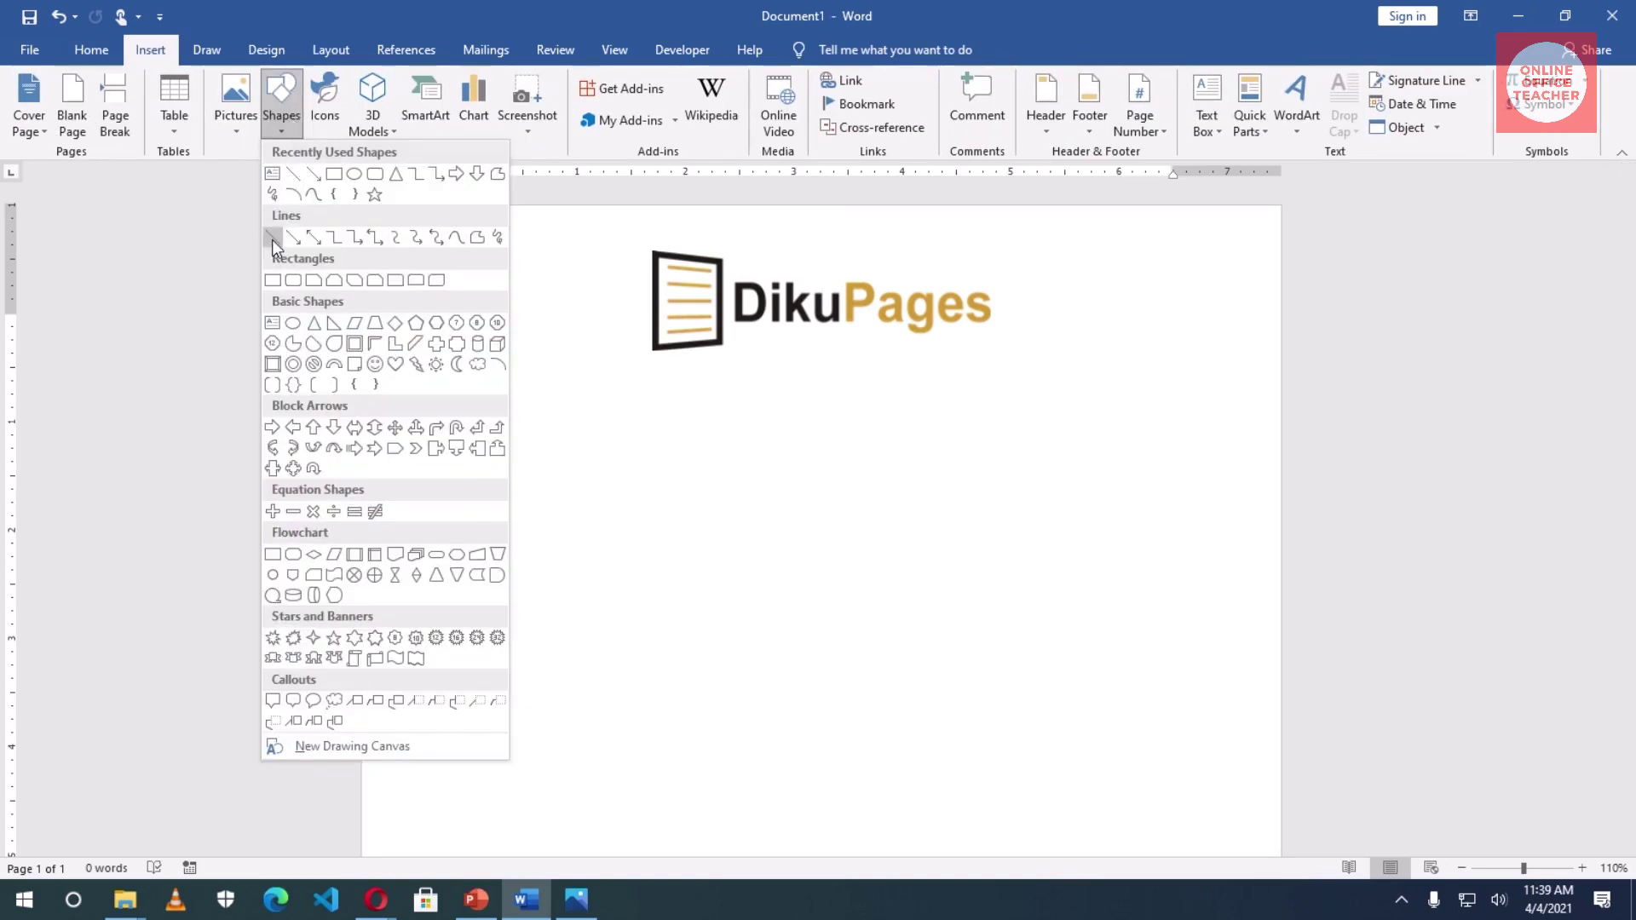
pyautogui.click(273, 241)
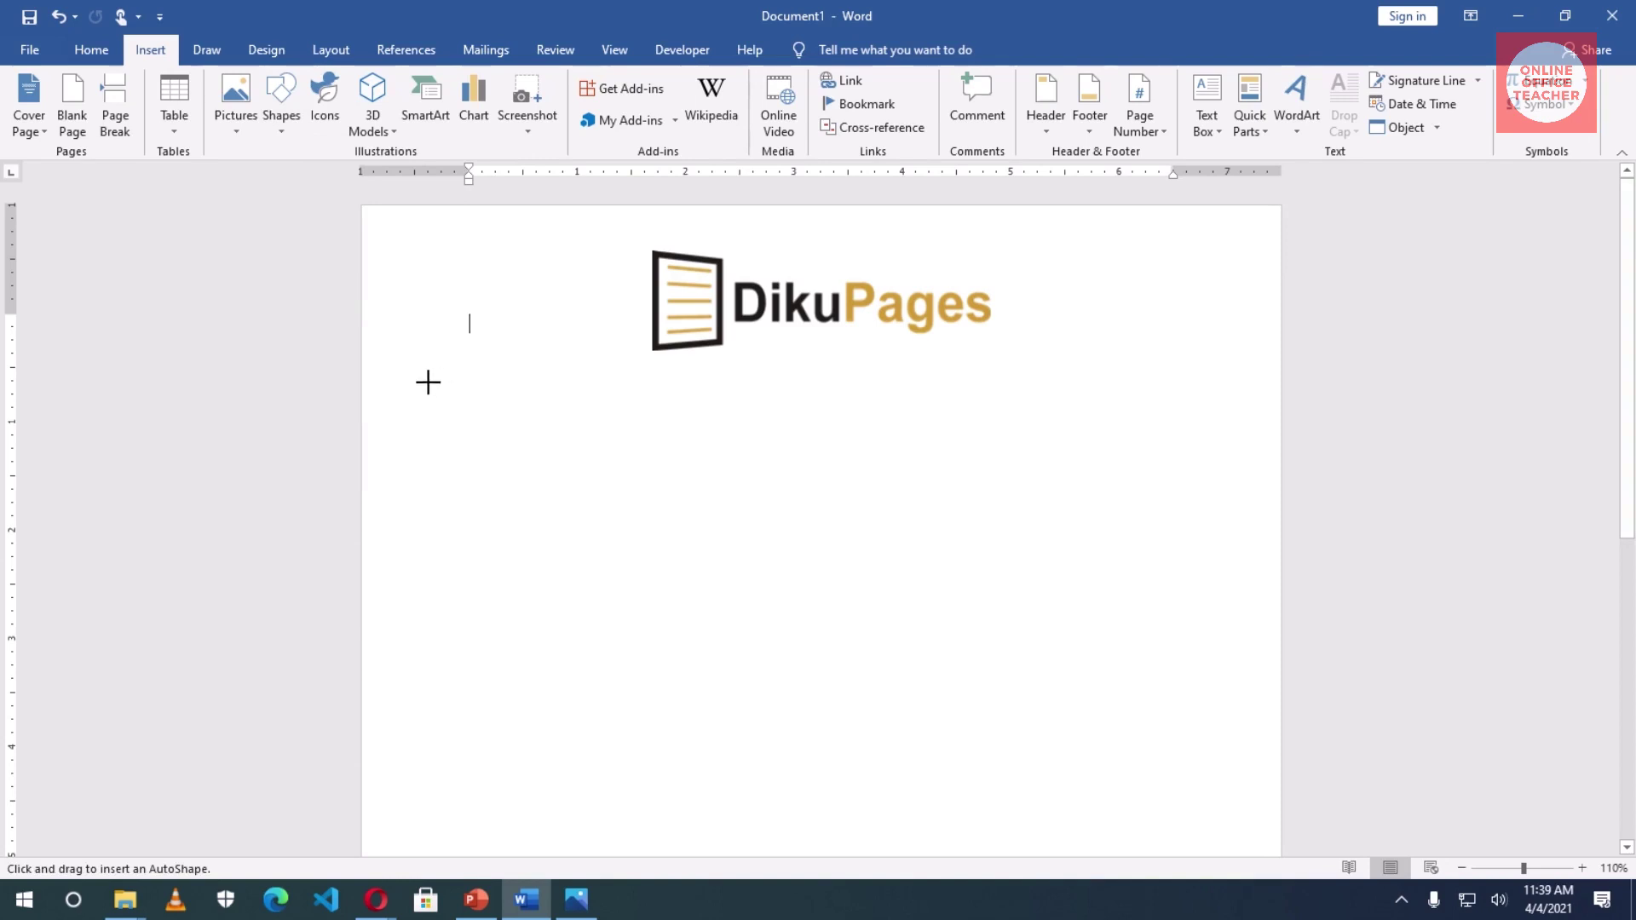
pyautogui.moveTo(428, 380)
pyautogui.mouseDown()
pyautogui.moveTo(1070, 401)
pyautogui.moveTo(1227, 369)
pyautogui.moveTo(1233, 384)
pyautogui.moveTo(1213, 380)
pyautogui.moveTo(1234, 380)
pyautogui.moveTo(1214, 558)
pyautogui.moveTo(1214, 397)
pyautogui.mouseUp()
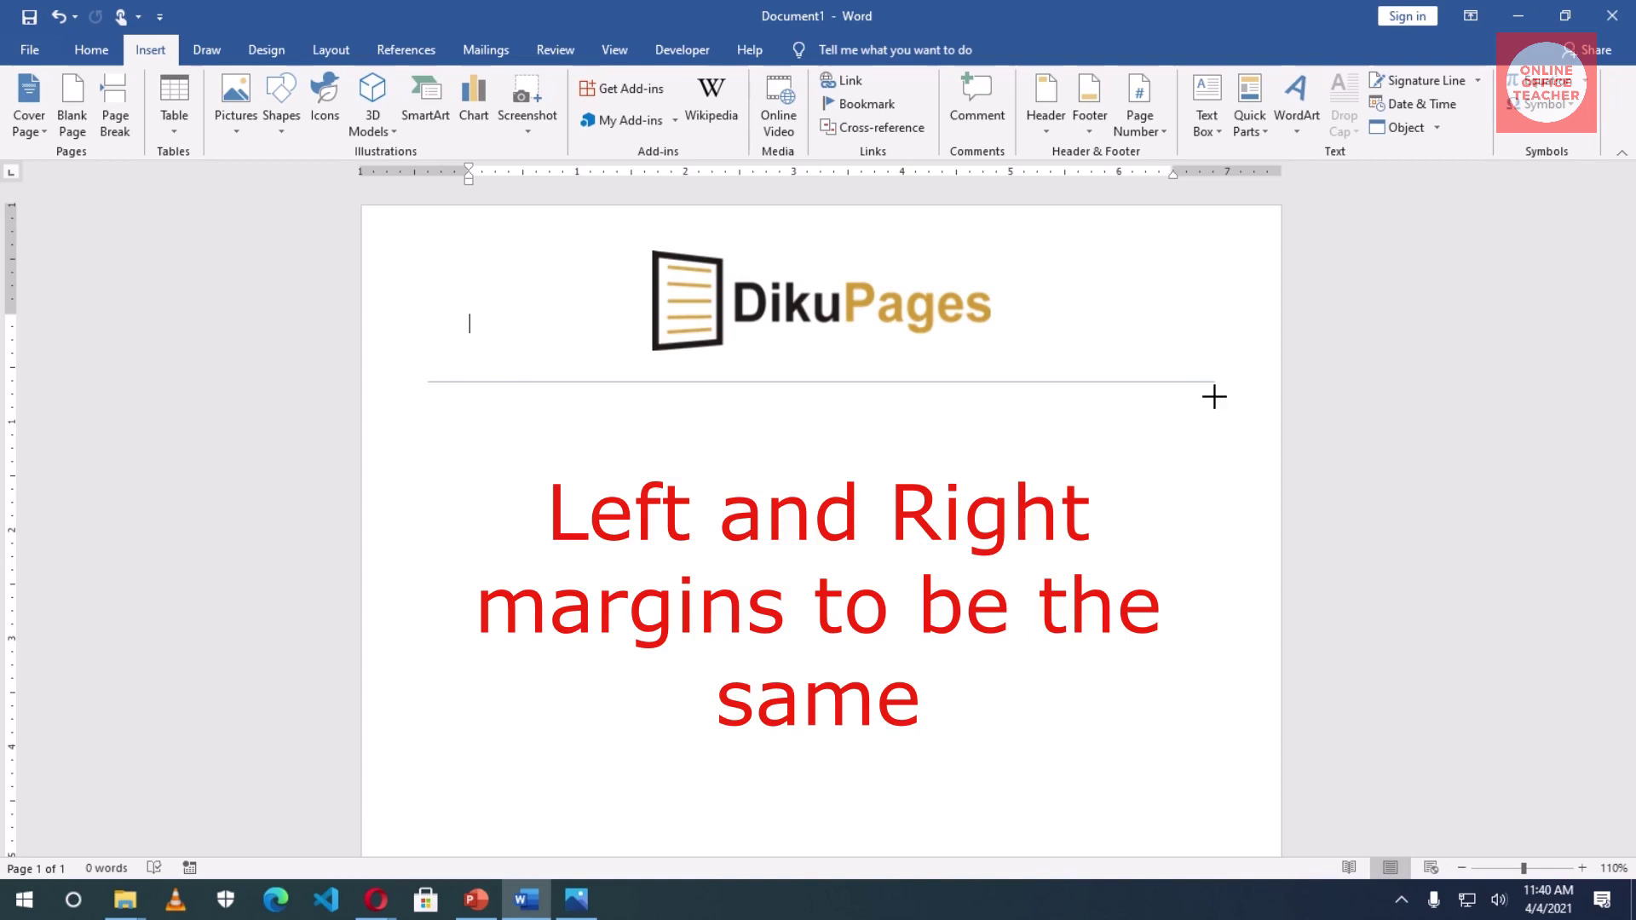
pyautogui.moveTo(1214, 396); pyautogui.dragTo(1215, 396)
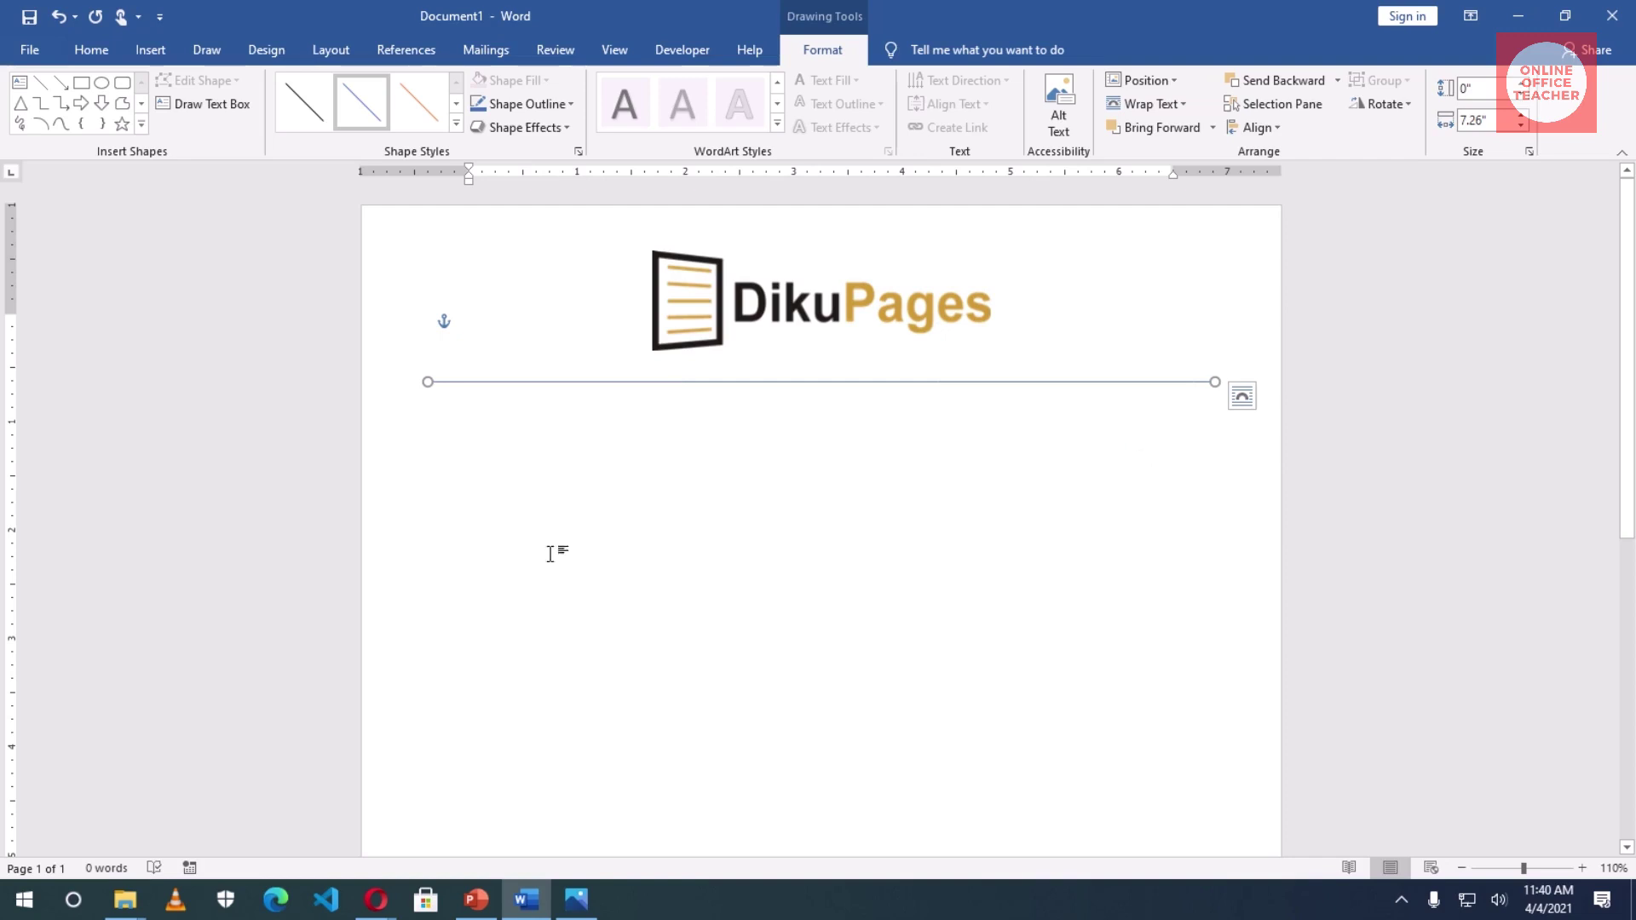
# - Make the rule black with a 1 pt weight
pyautogui.click(537, 102)
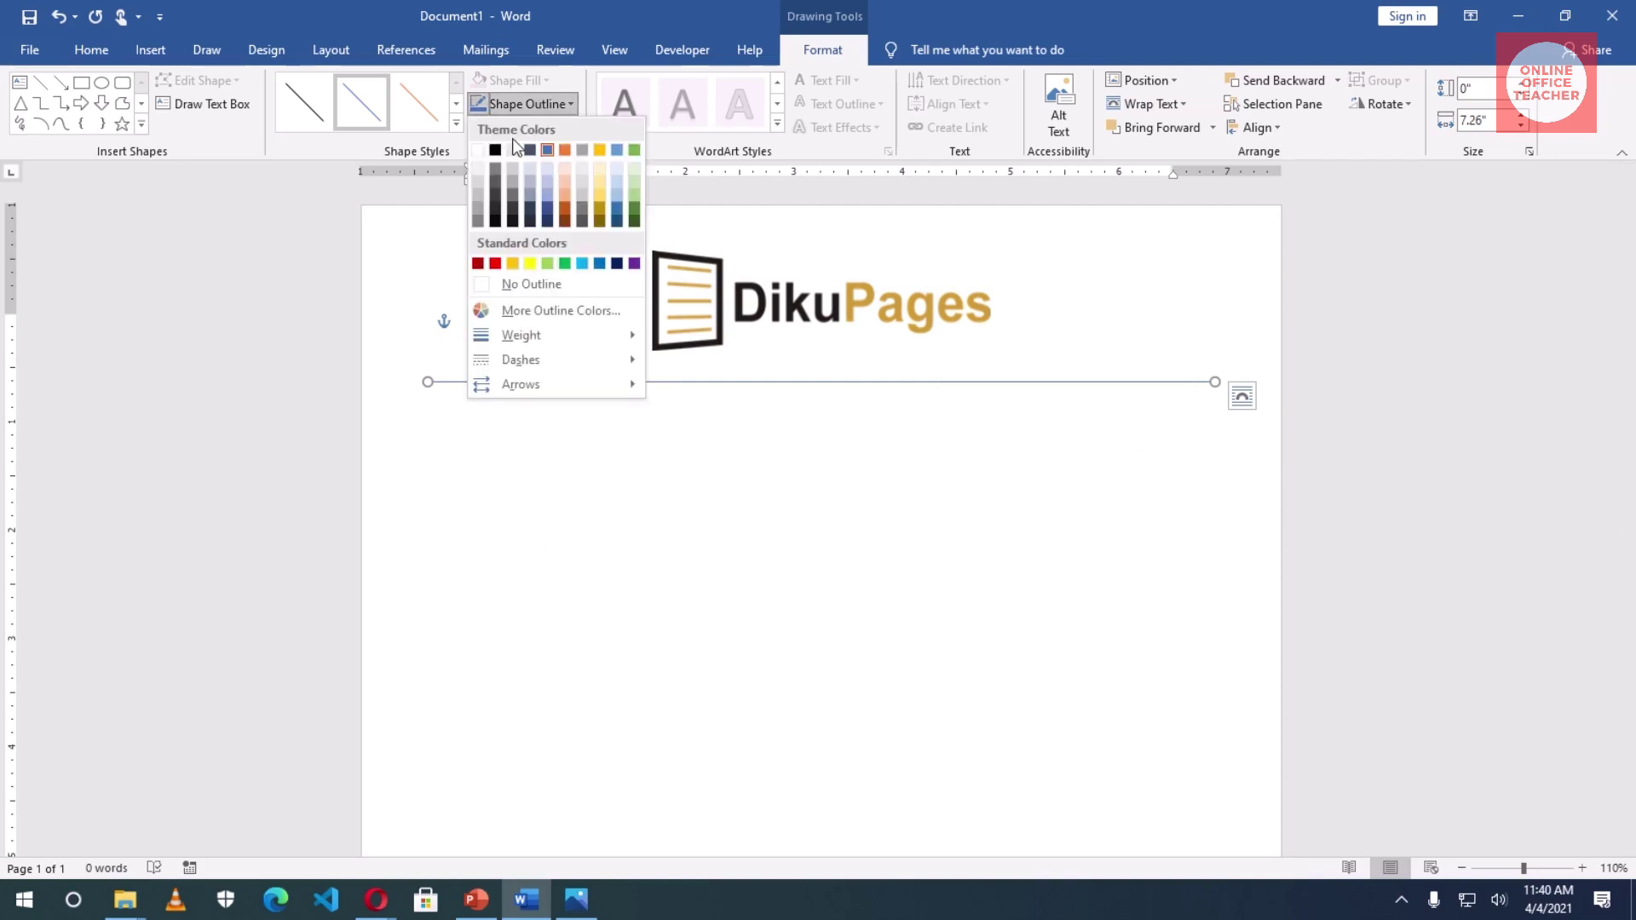
pyautogui.click(495, 150)
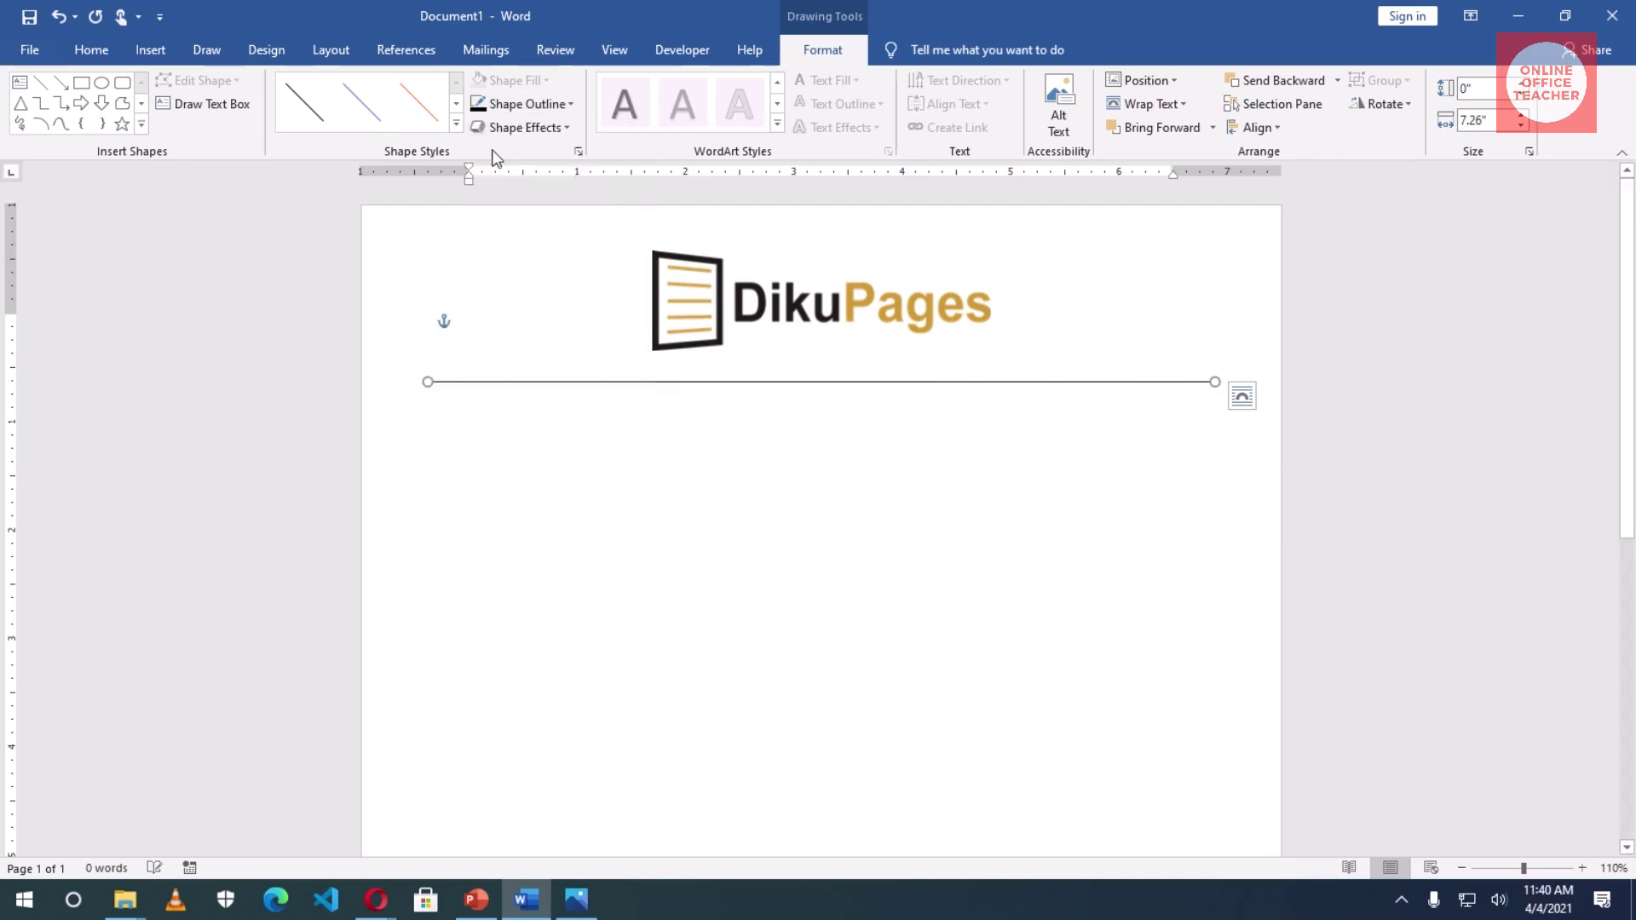
pyautogui.click(542, 105)
pyautogui.moveTo(560, 336)
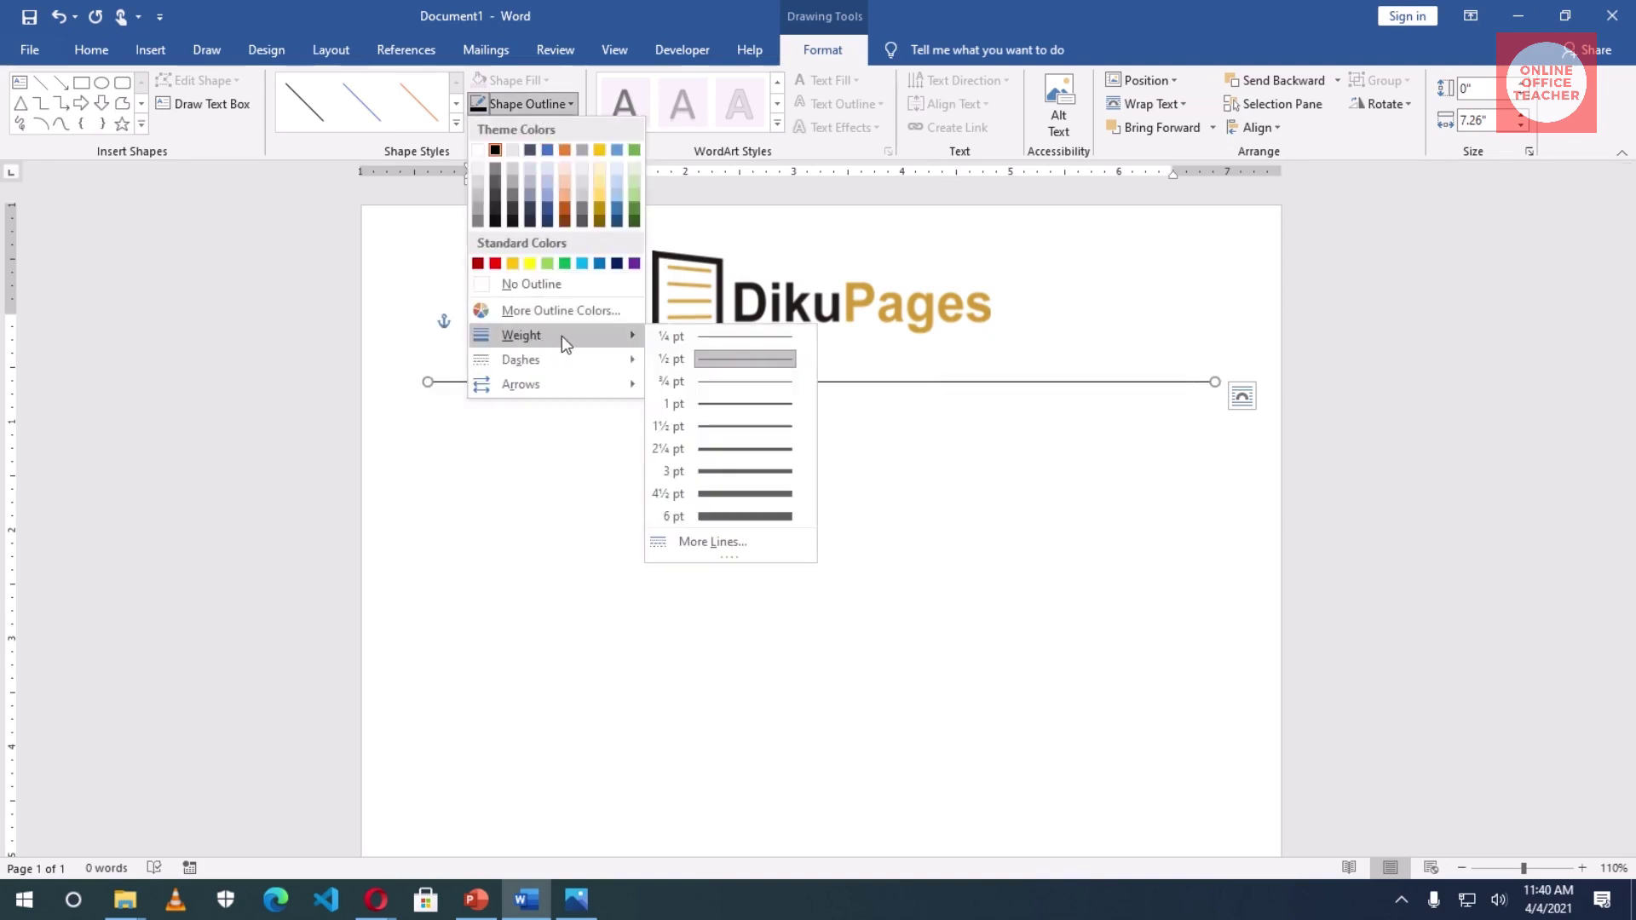
pyautogui.click(729, 403)
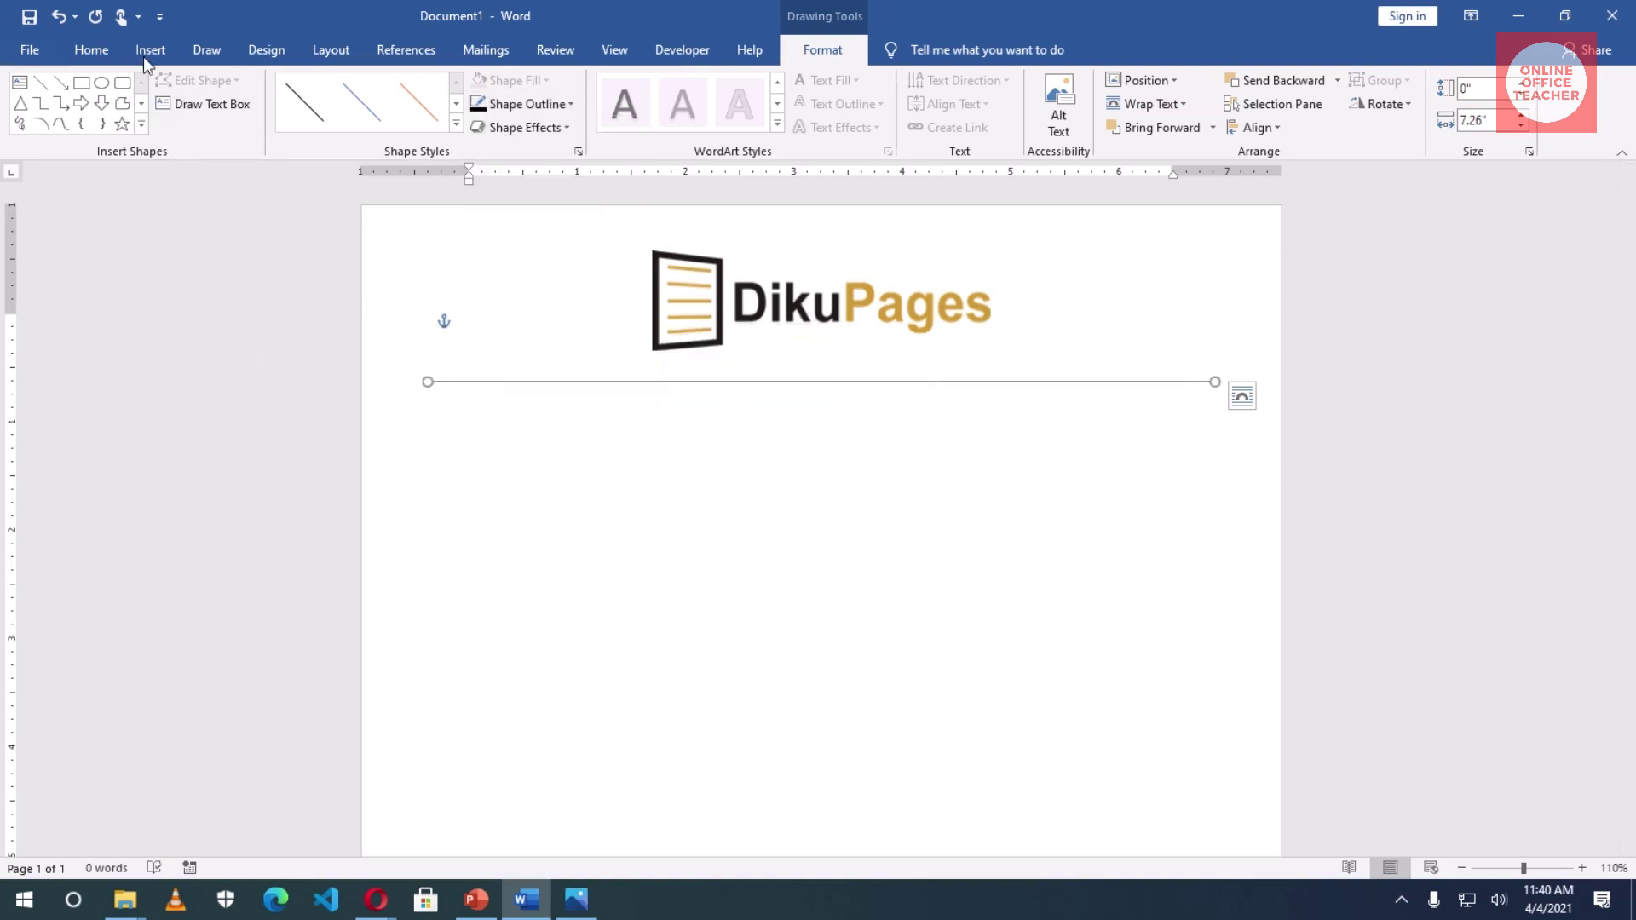
pyautogui.click(141, 49)
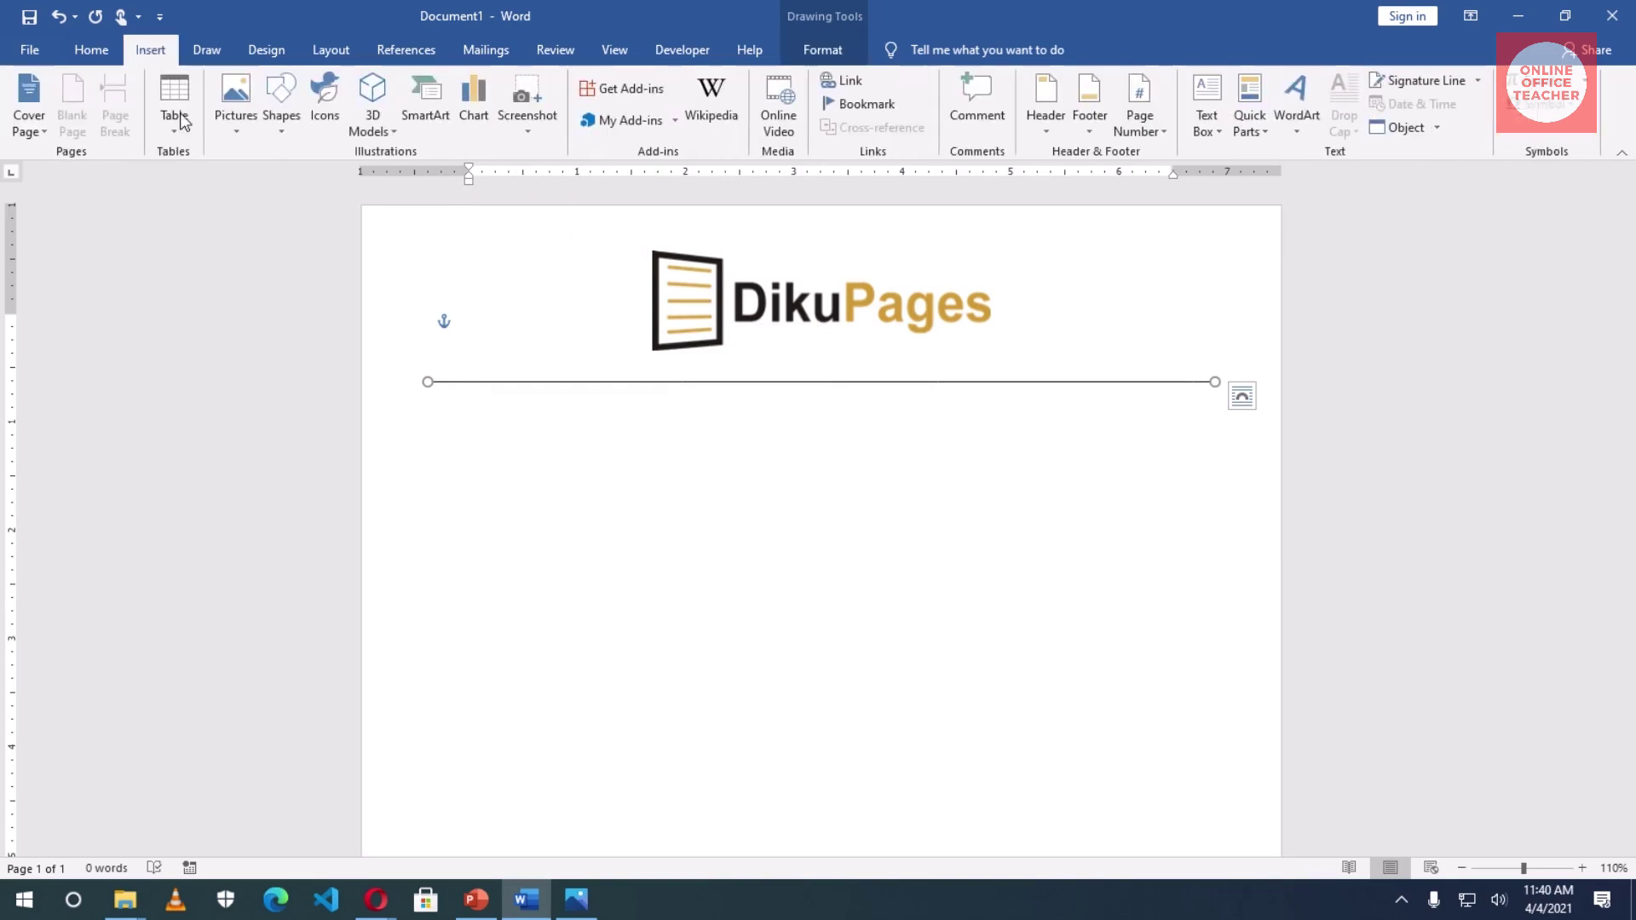
# - Draw a shorter black 4½ pt line and move it onto the middle of the thin rule
pyautogui.click(284, 111)
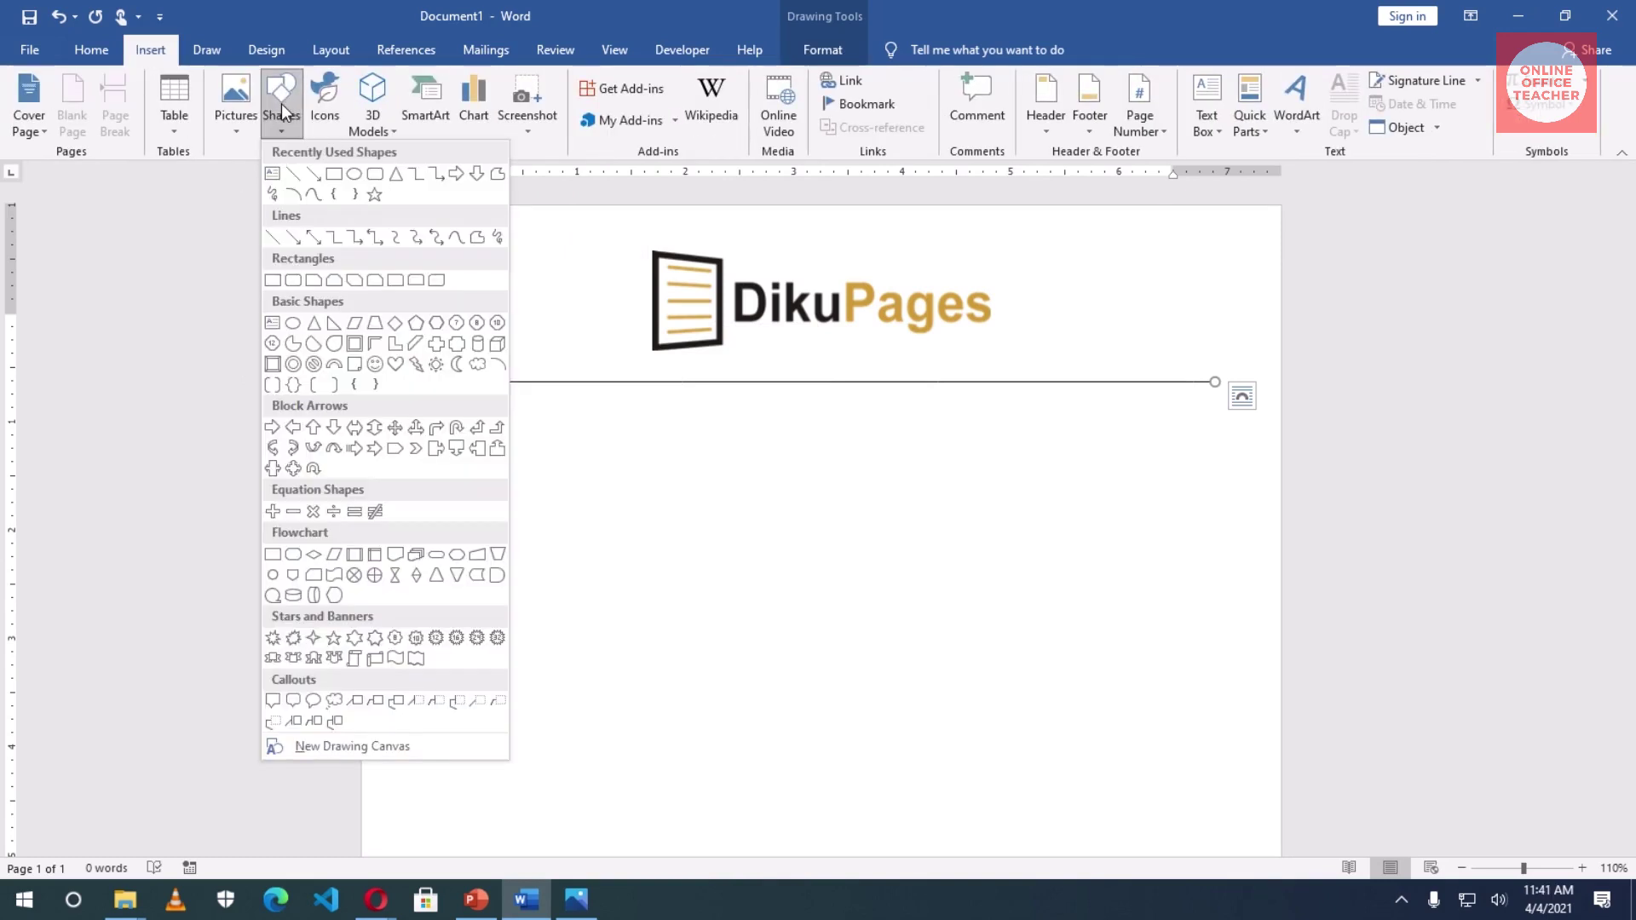
pyautogui.click(272, 237)
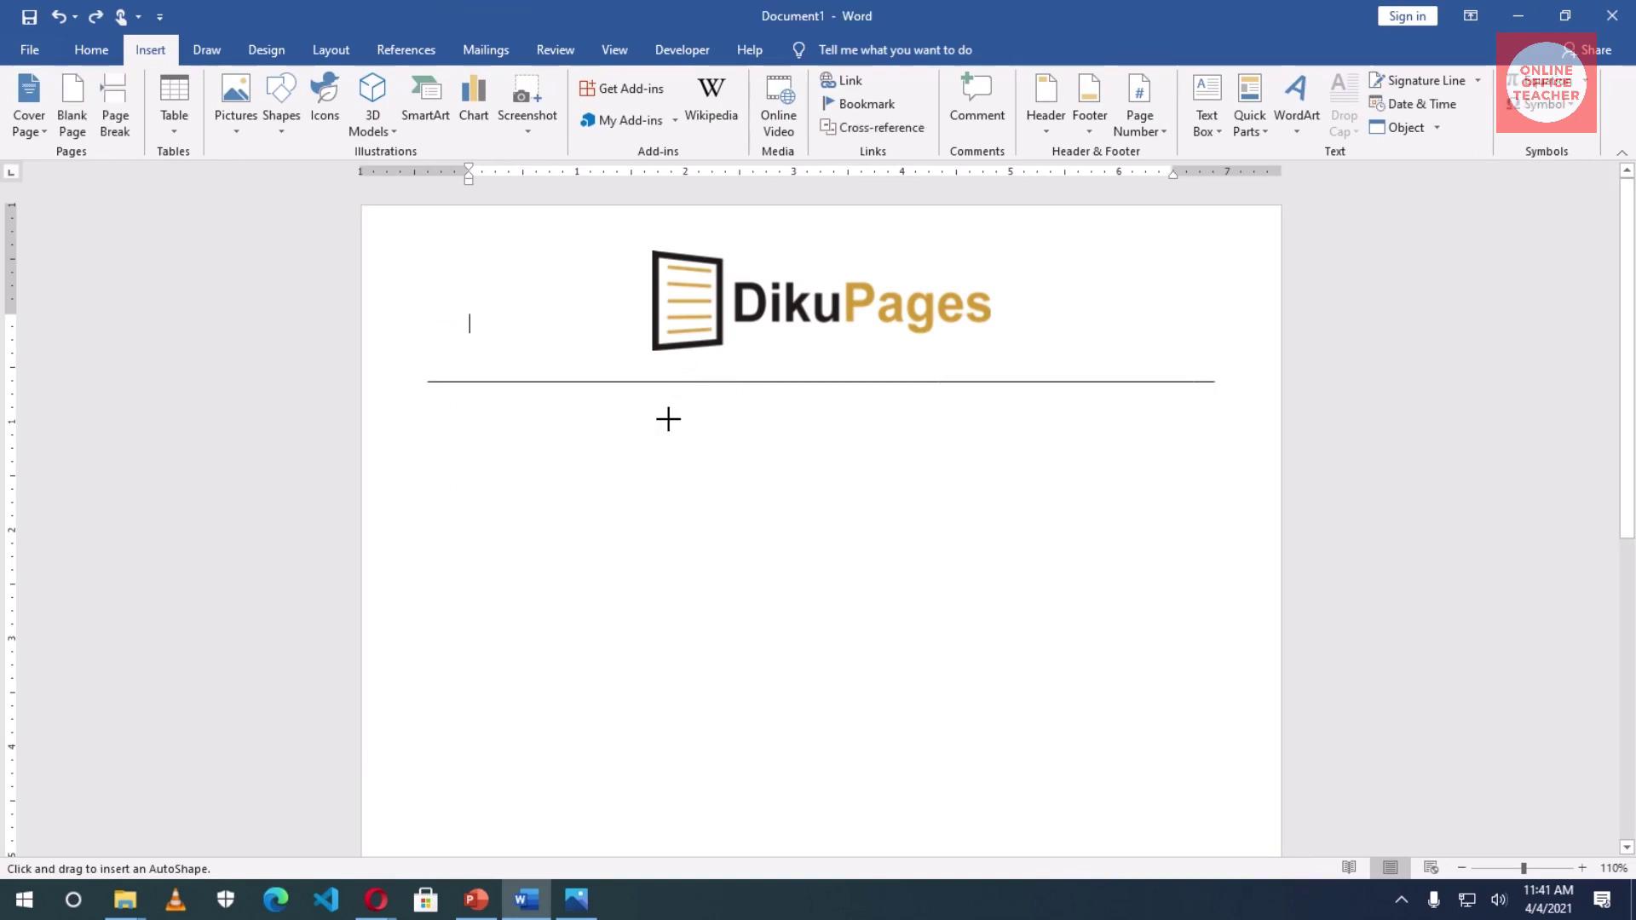
pyautogui.moveTo(670, 418)
pyautogui.mouseDown()
pyautogui.moveTo(968, 431)
pyautogui.moveTo(964, 417)
pyautogui.moveTo(931, 437)
pyautogui.moveTo(996, 437)
pyautogui.mouseUp()
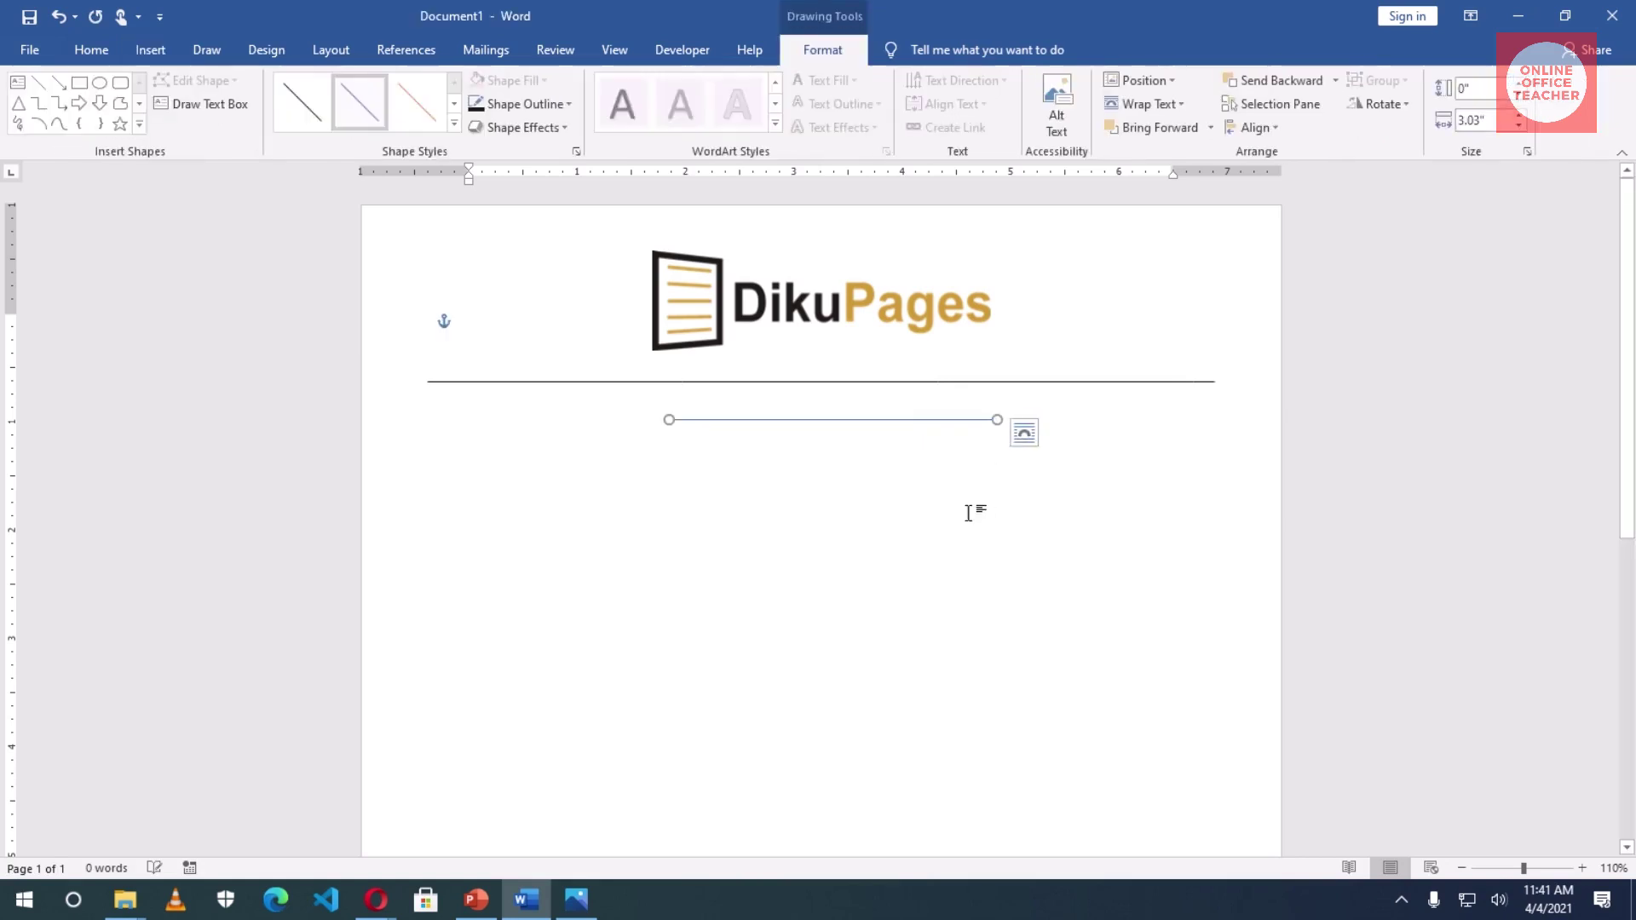
pyautogui.click(524, 103)
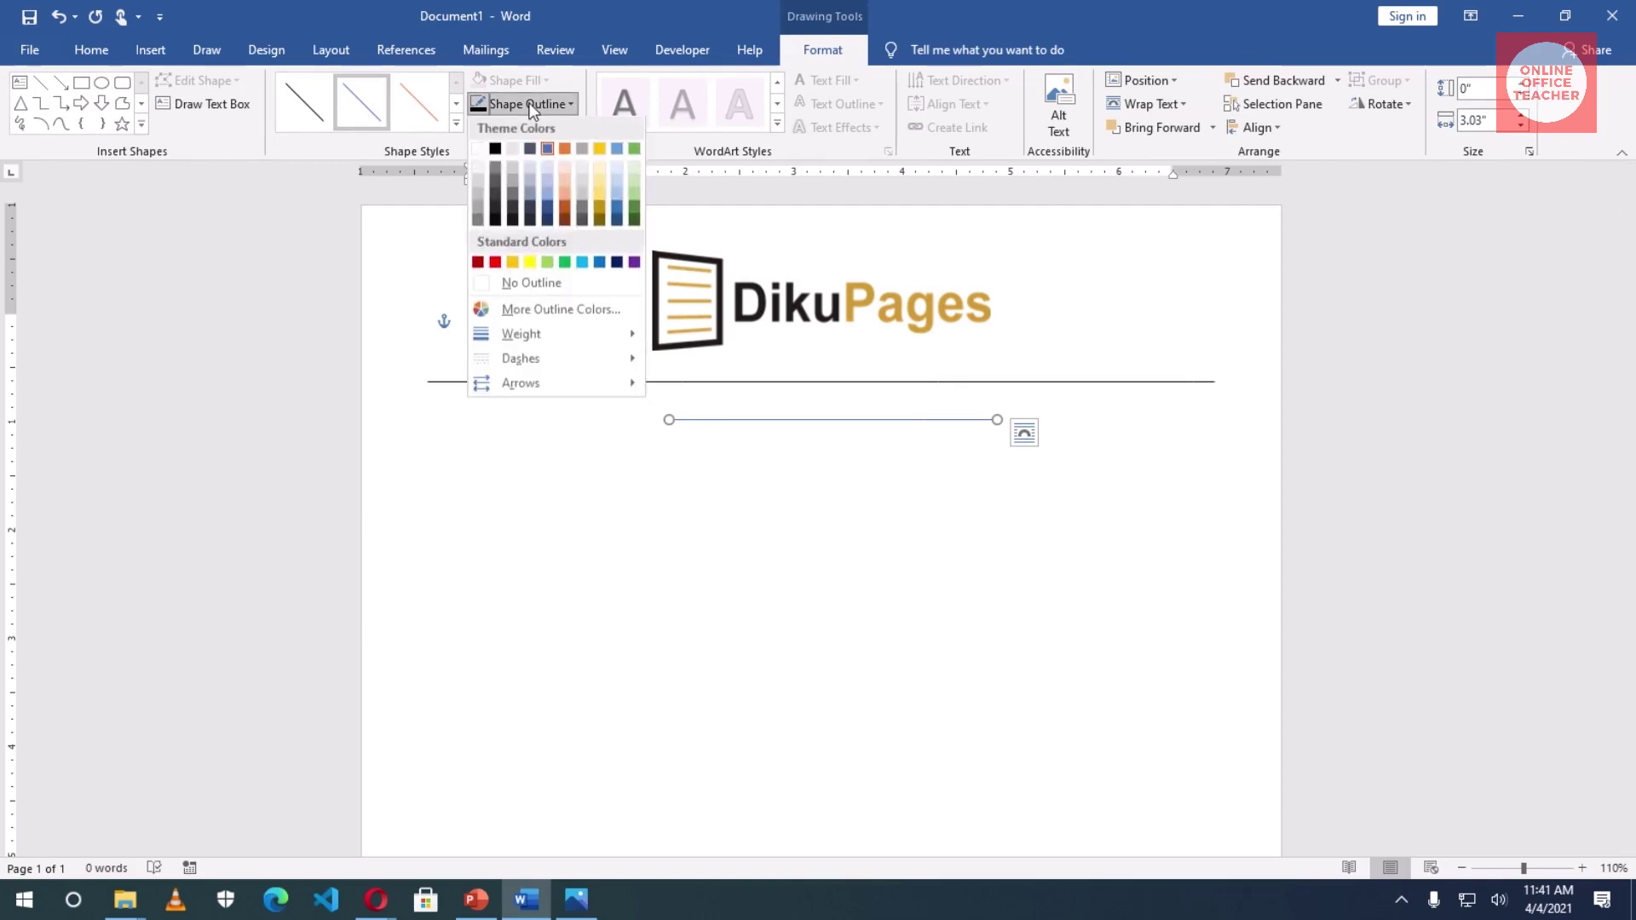
pyautogui.click(491, 152)
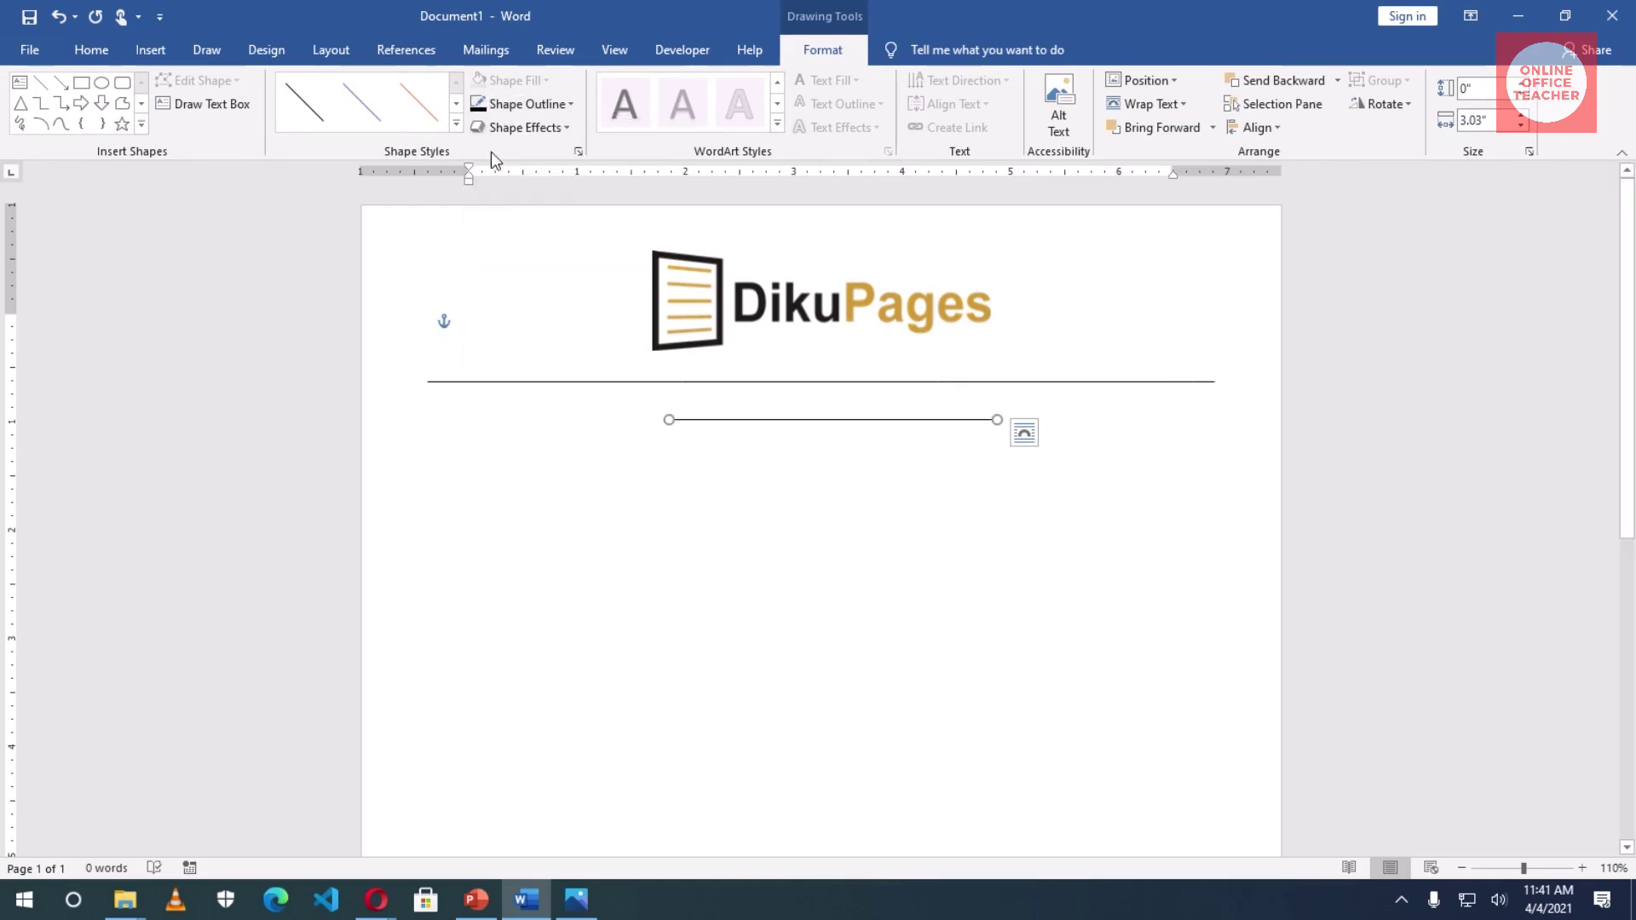
pyautogui.click(540, 110)
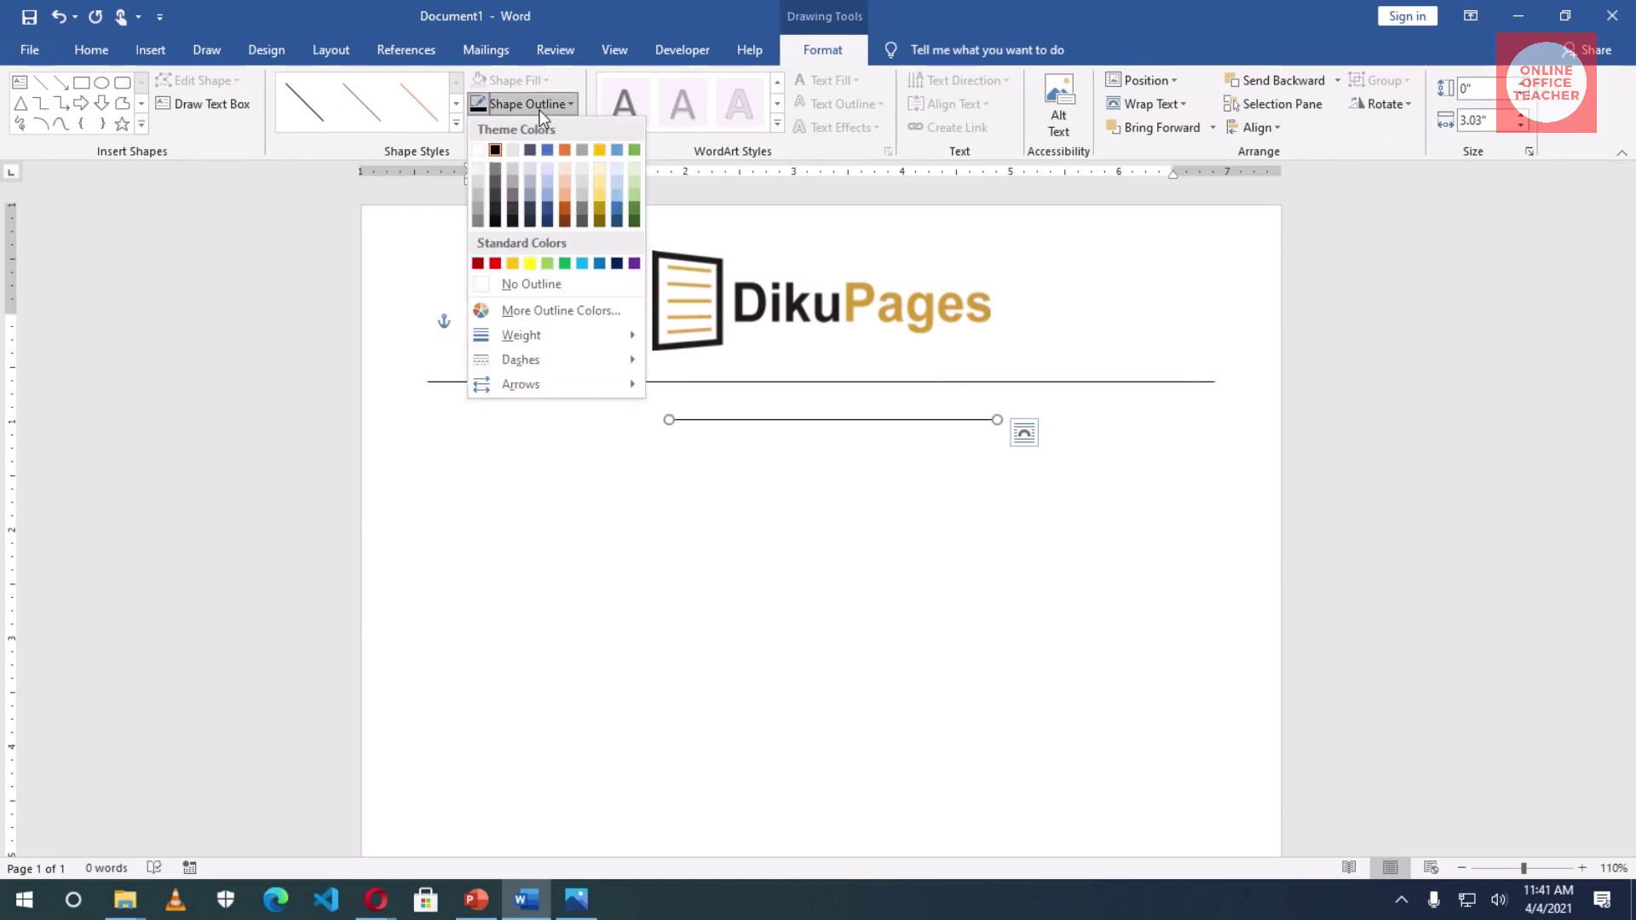
pyautogui.moveTo(545, 338)
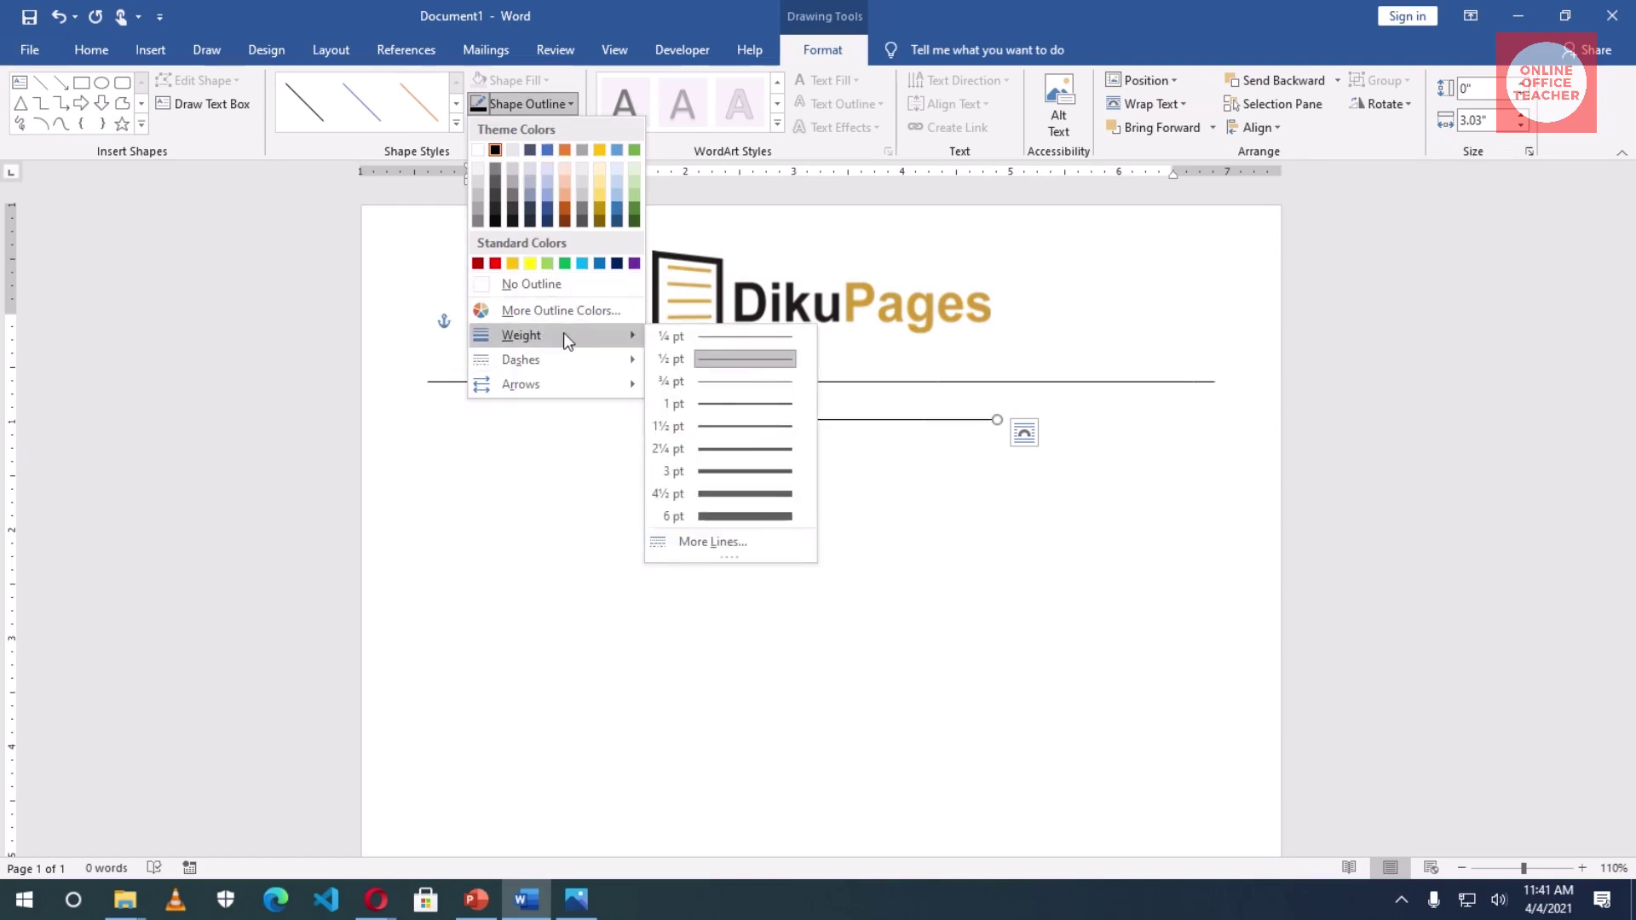
pyautogui.click(757, 494)
pyautogui.moveTo(826, 420); pyautogui.dragTo(841, 382)
# - Nudge the thick black bar up slightly with the Up arrow key
pyautogui.click(868, 477)
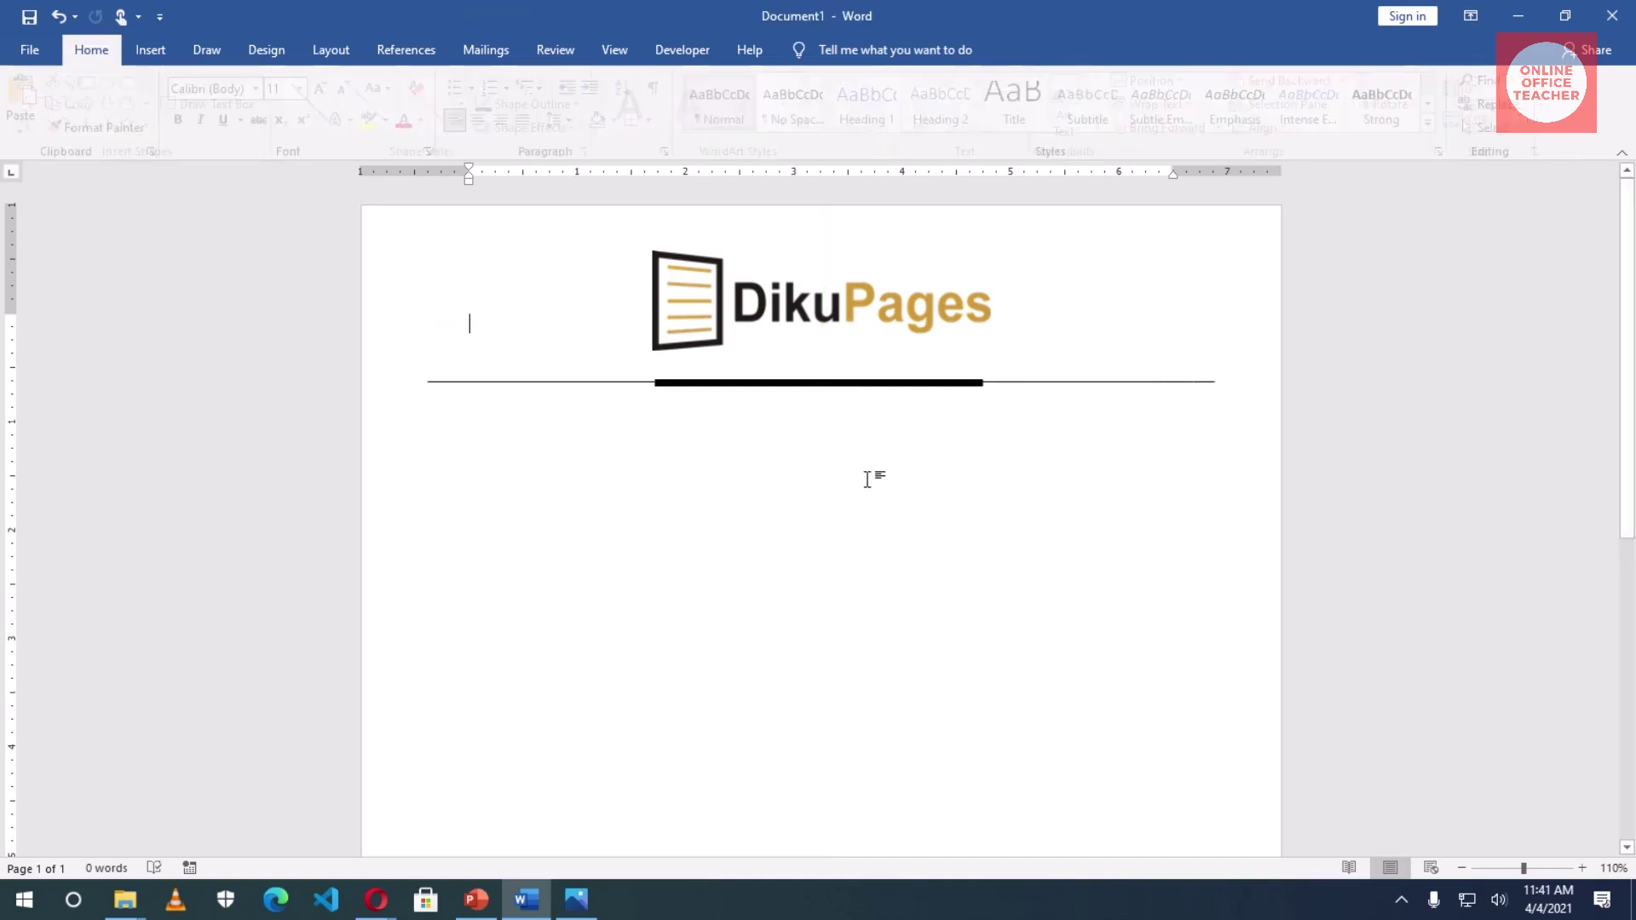
pyautogui.click(782, 385)
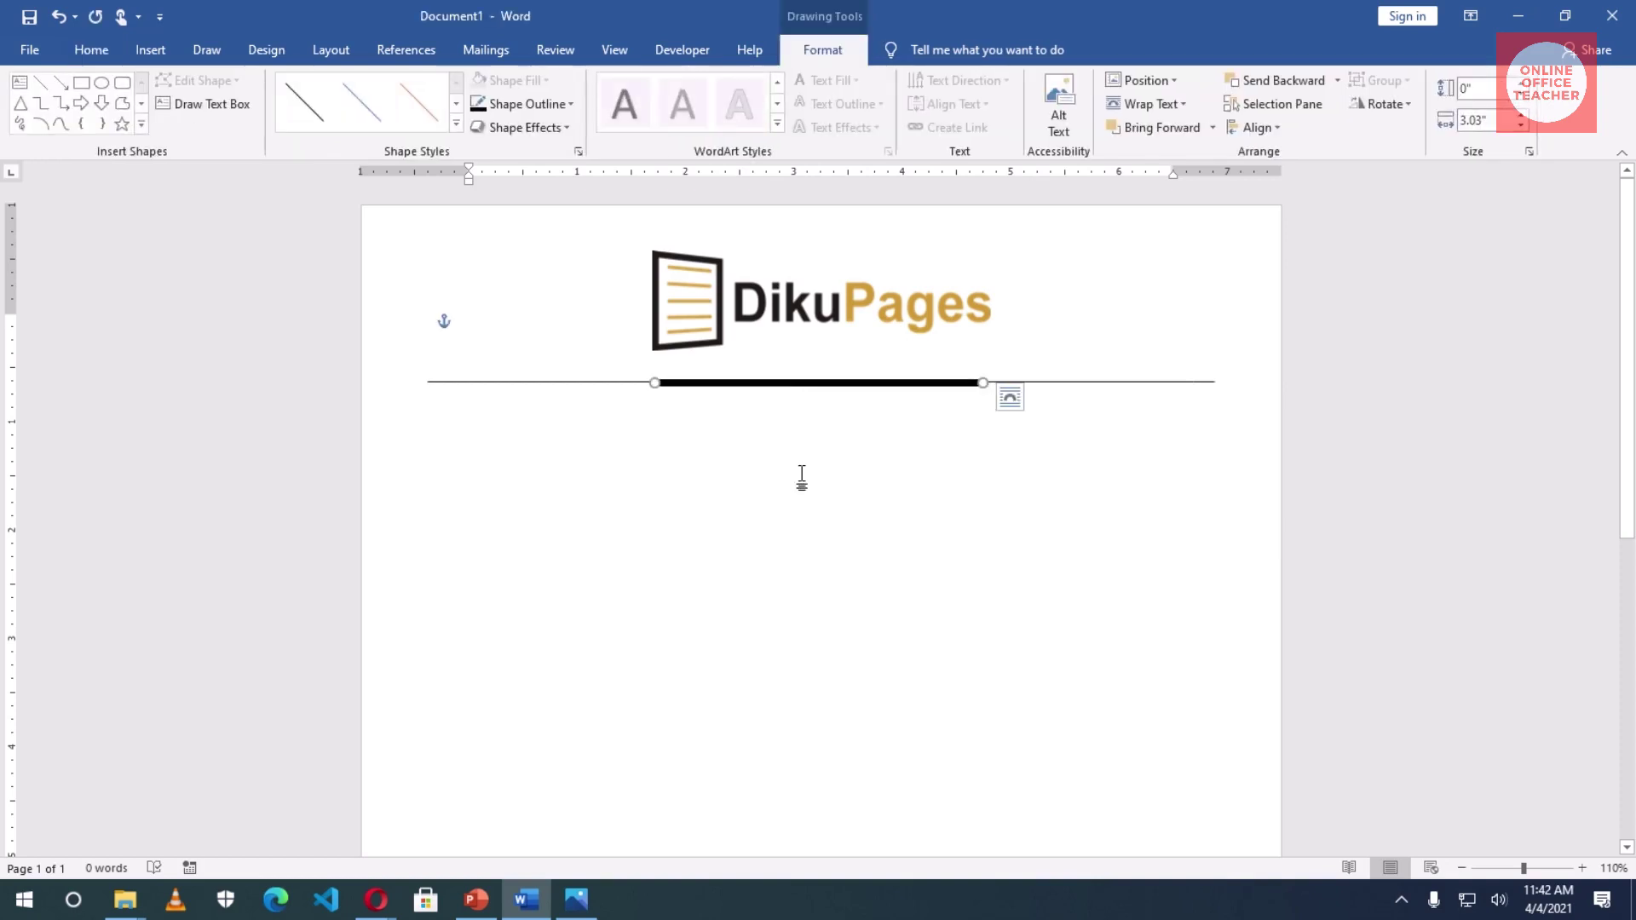
pyautogui.press('Up')
pyautogui.press('Escape')
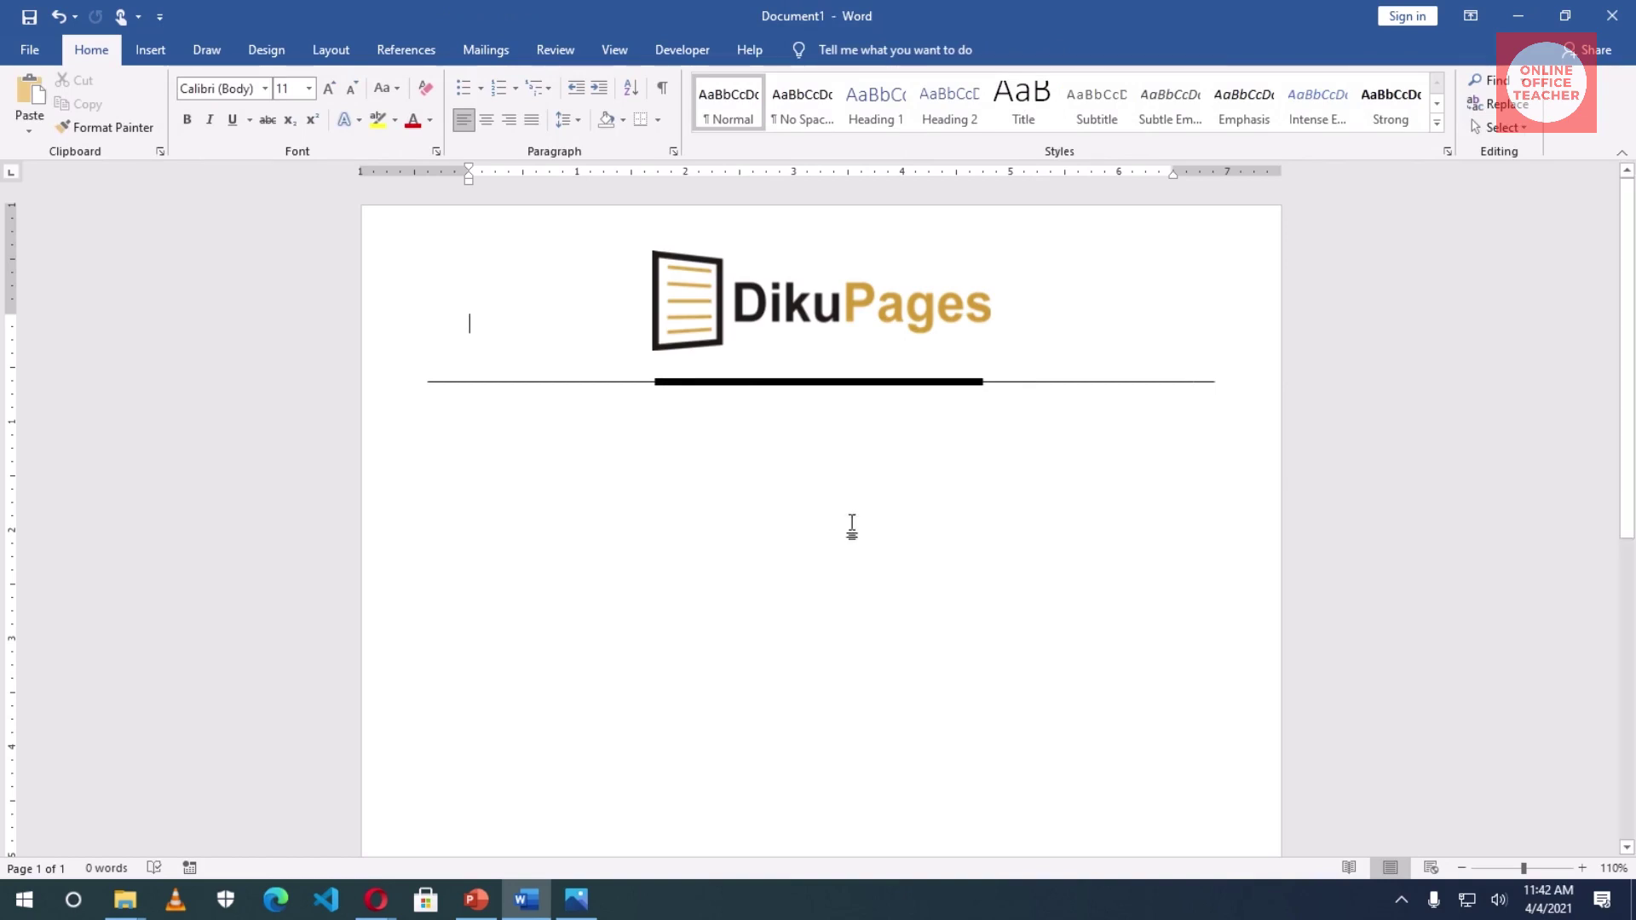
# - Zoom in and back out to check the bar's alignment, then reselect the bar
pyautogui.click(1583, 868)
pyautogui.click(1583, 867)
pyautogui.click(1583, 868)
pyautogui.click(1583, 868)
pyautogui.click(1583, 867)
pyautogui.click(1583, 867)
pyautogui.click(1583, 867)
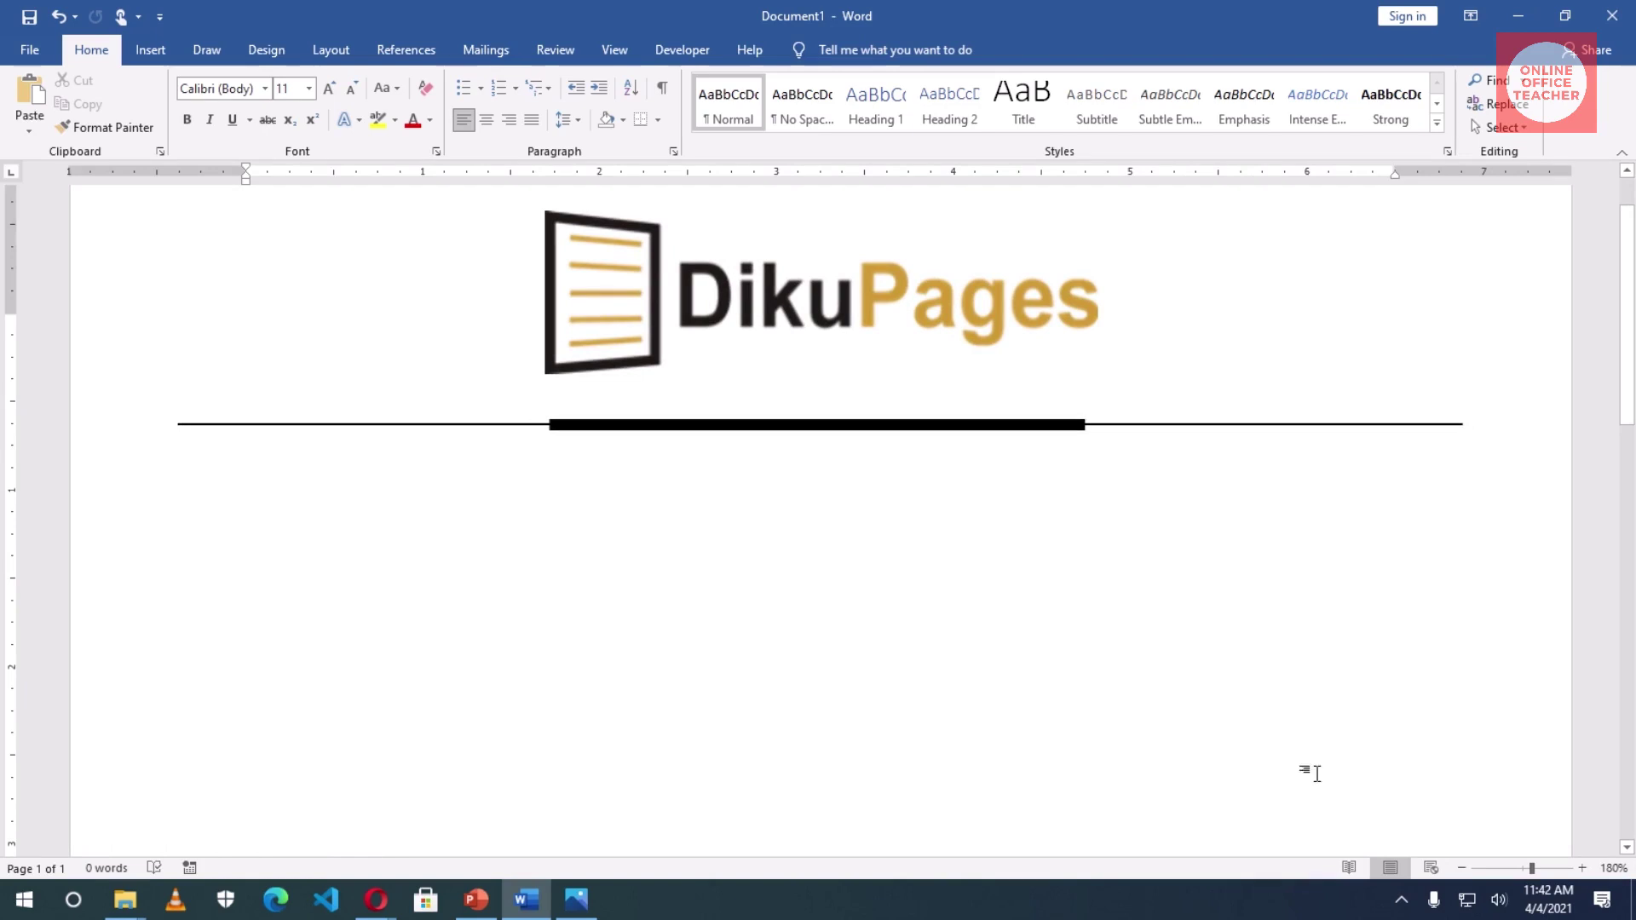
pyautogui.click(1462, 868)
pyautogui.click(1462, 868)
pyautogui.click(1462, 868)
pyautogui.click(1462, 869)
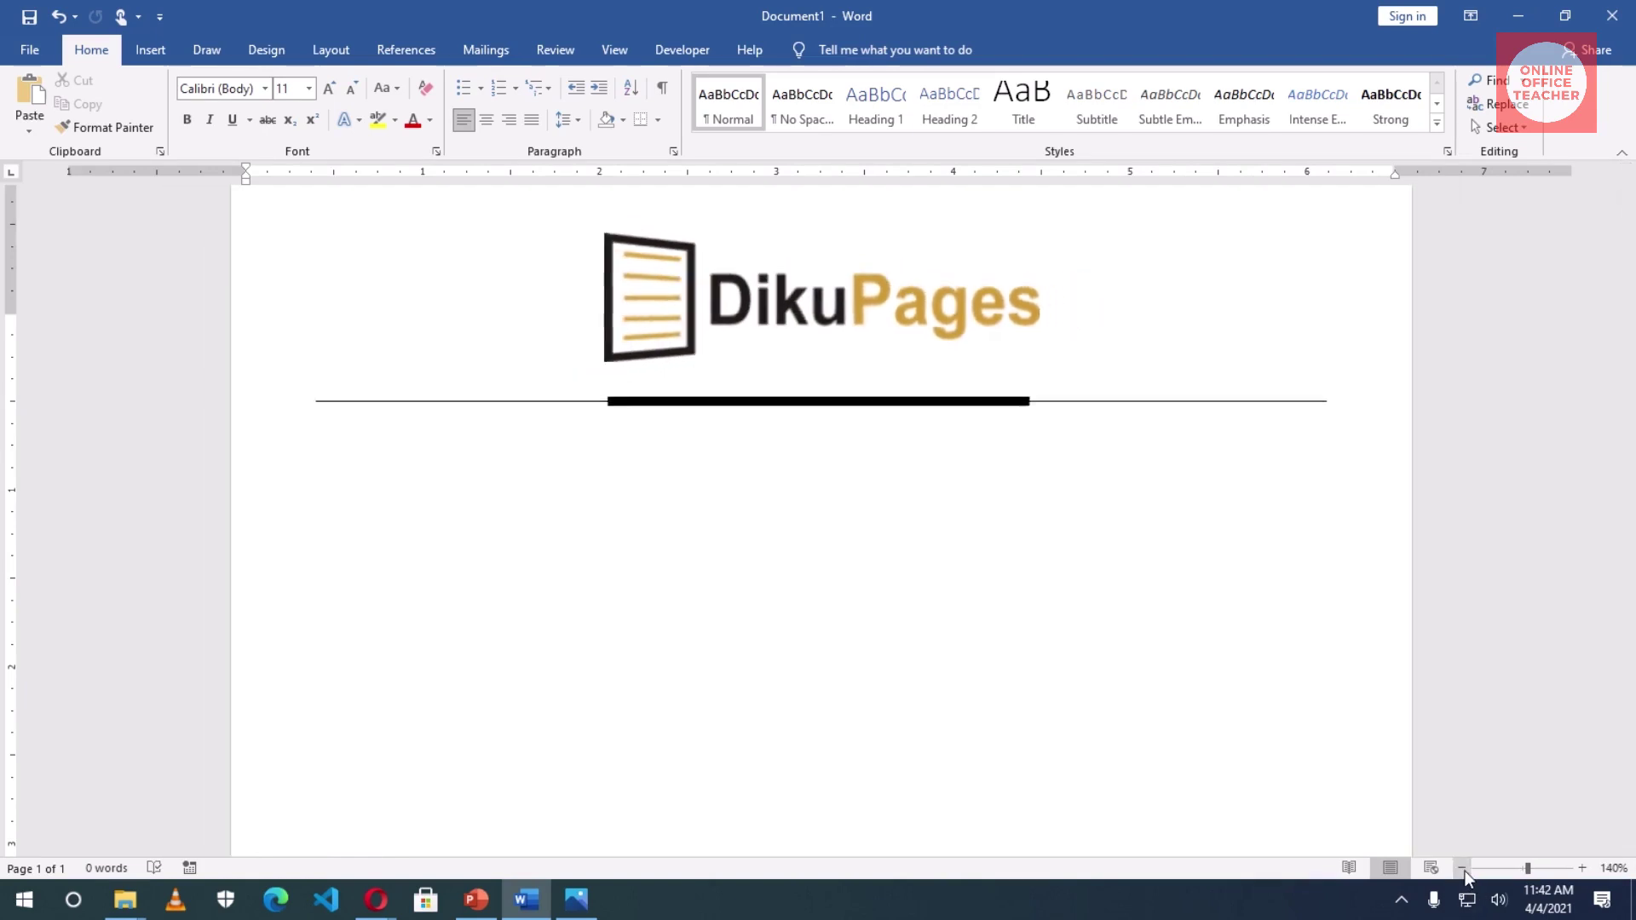
pyautogui.click(1462, 868)
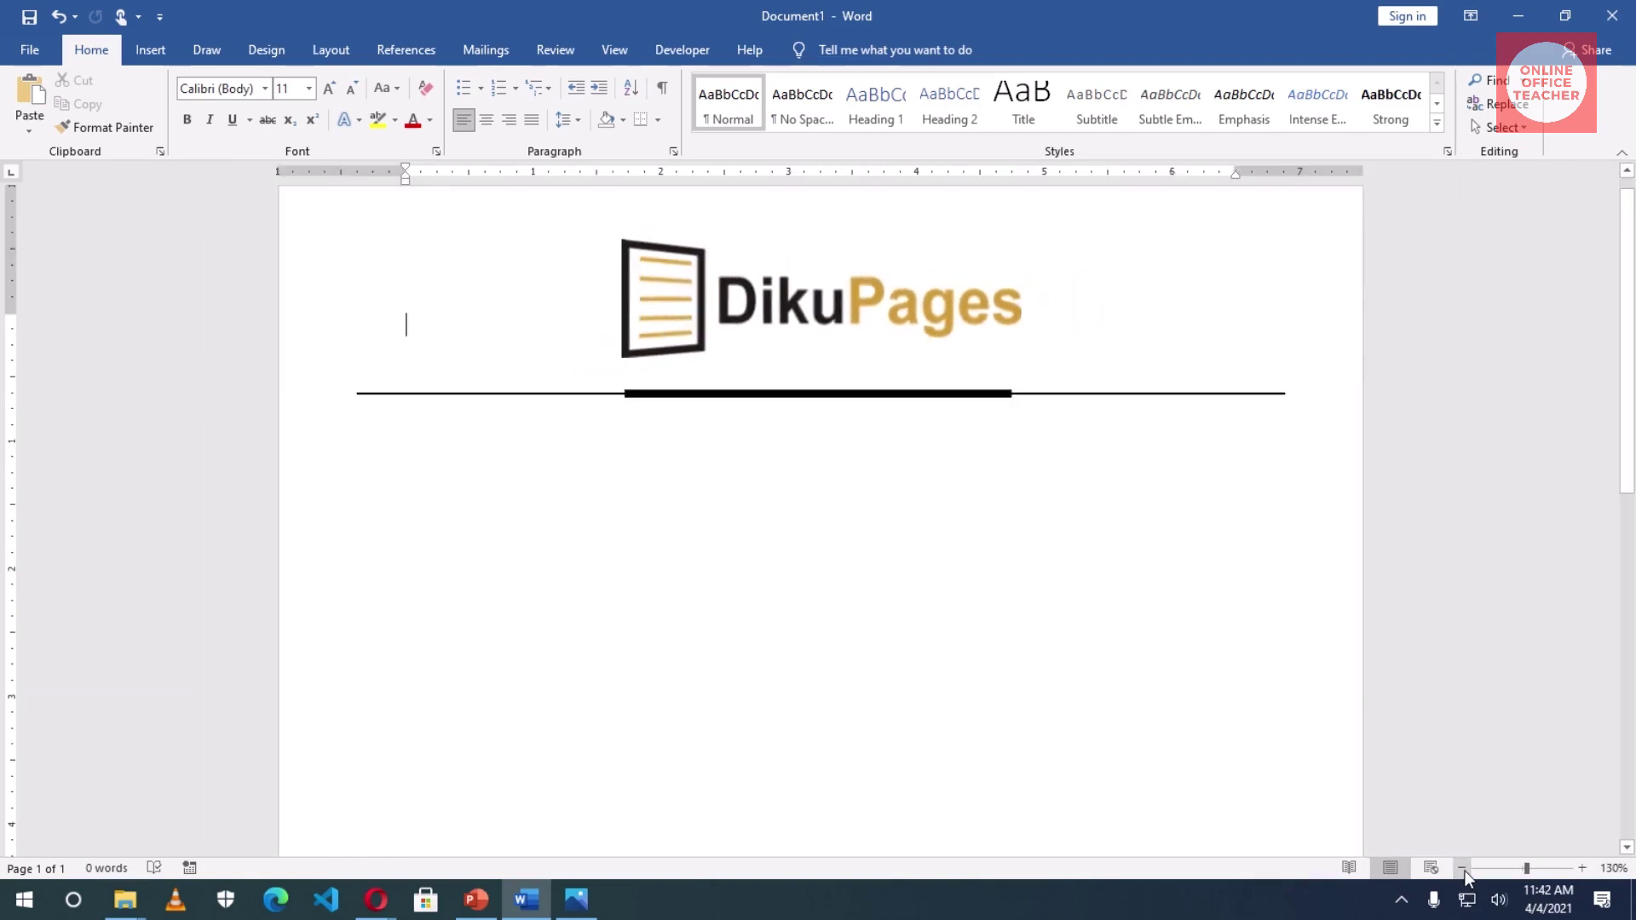
pyautogui.click(825, 394)
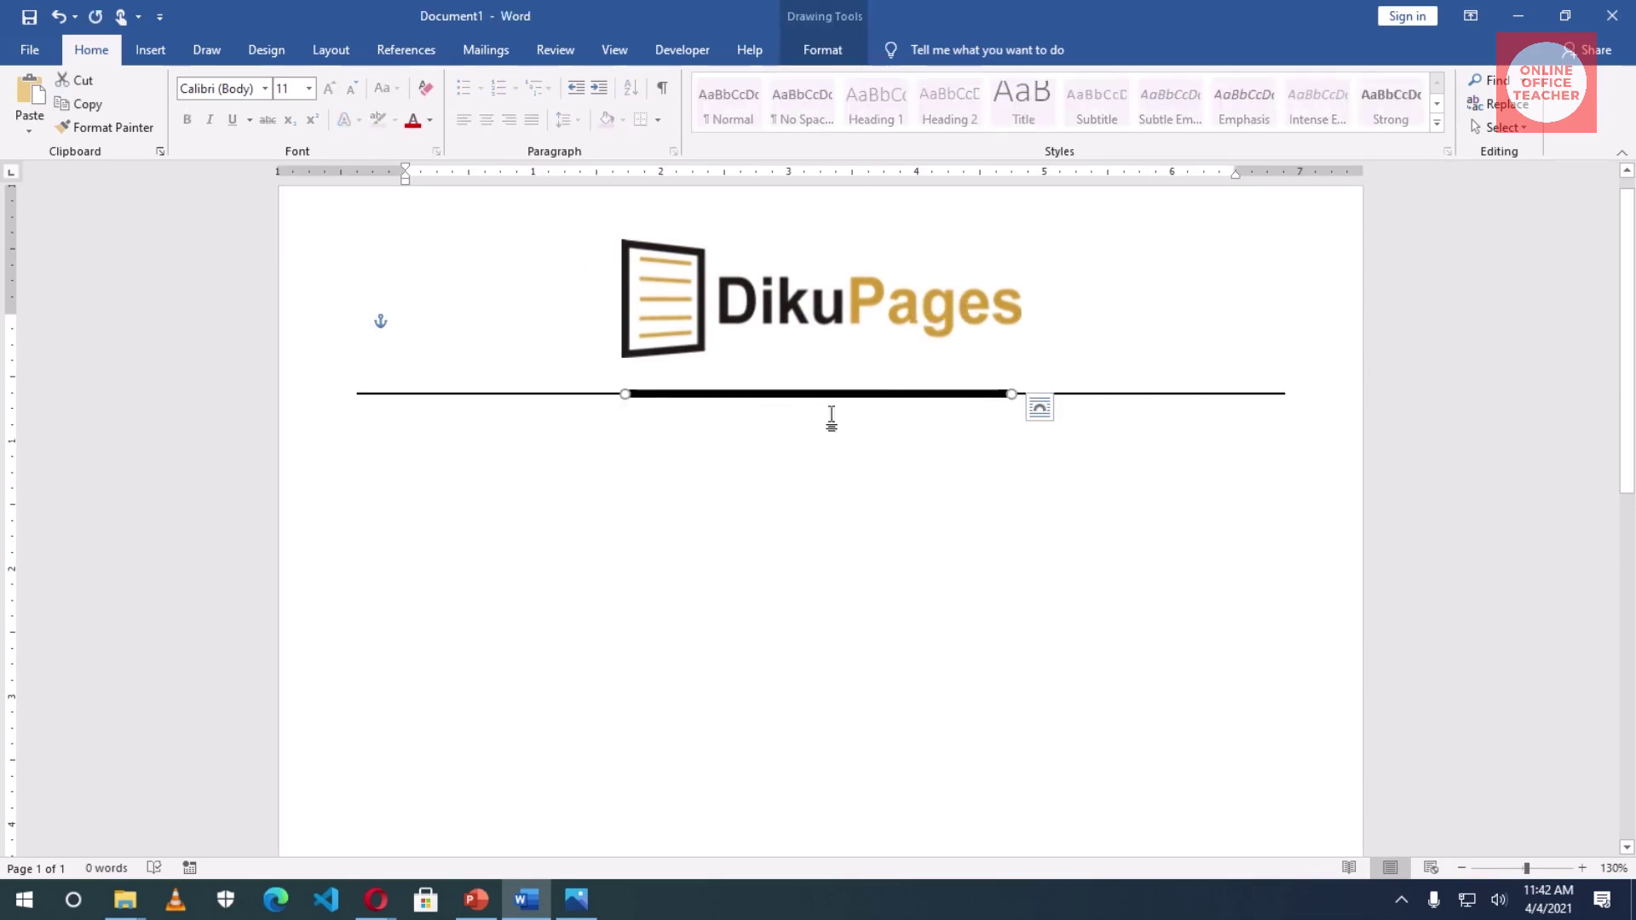
pyautogui.click(828, 55)
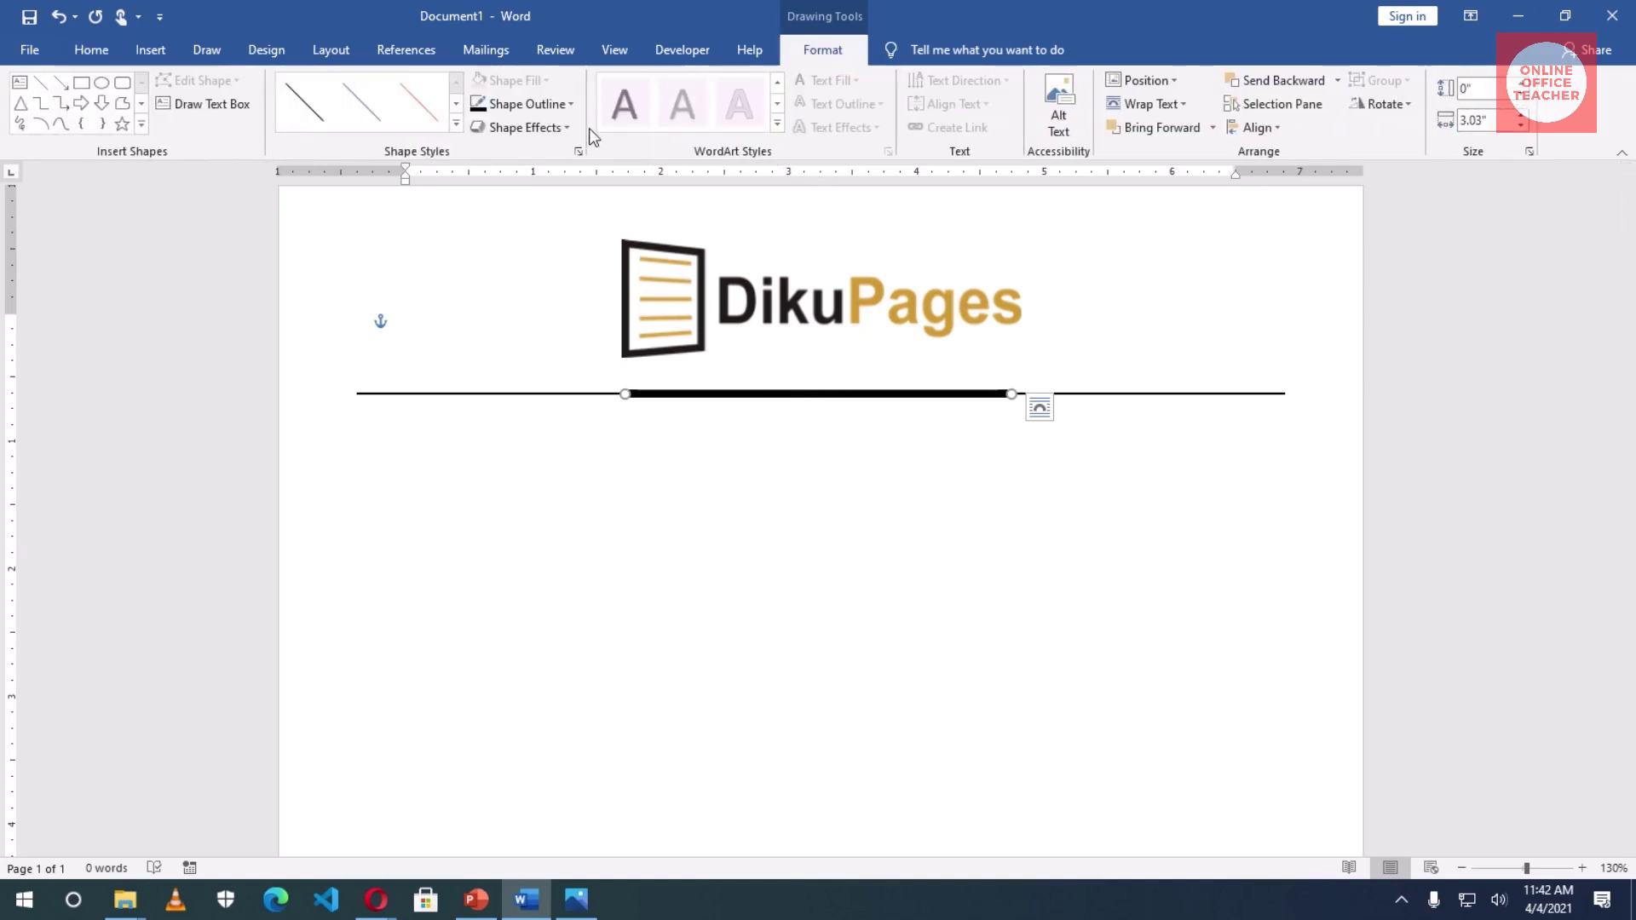
# - Recolour the thick bar Gold, Accent 4, Darker 25%
pyautogui.click(549, 102)
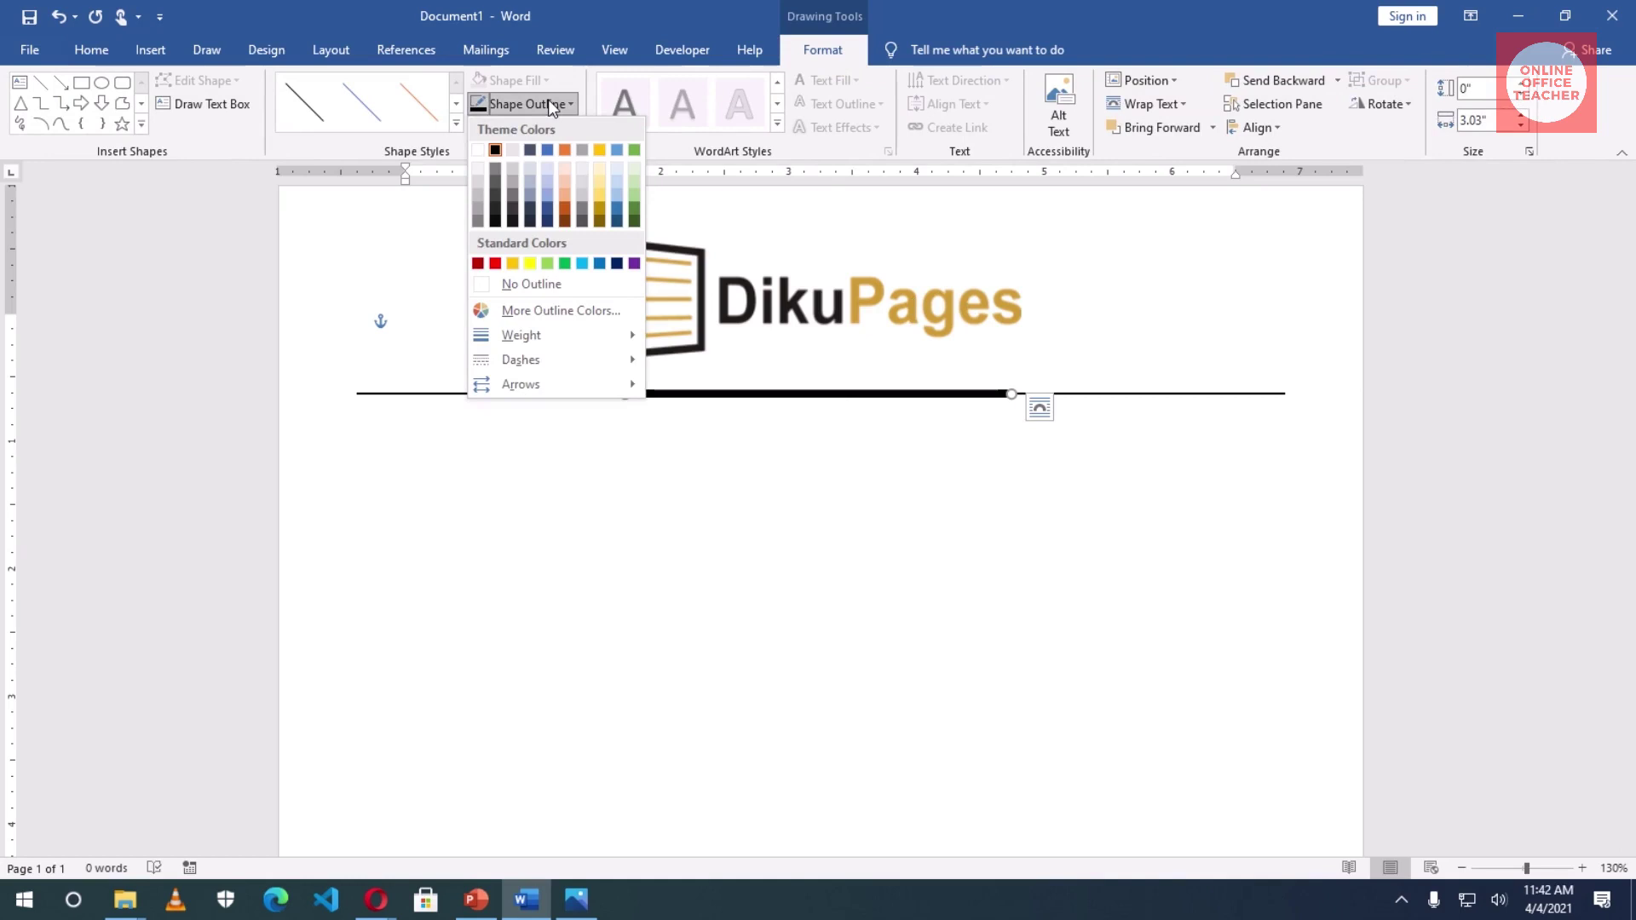
pyautogui.click(599, 210)
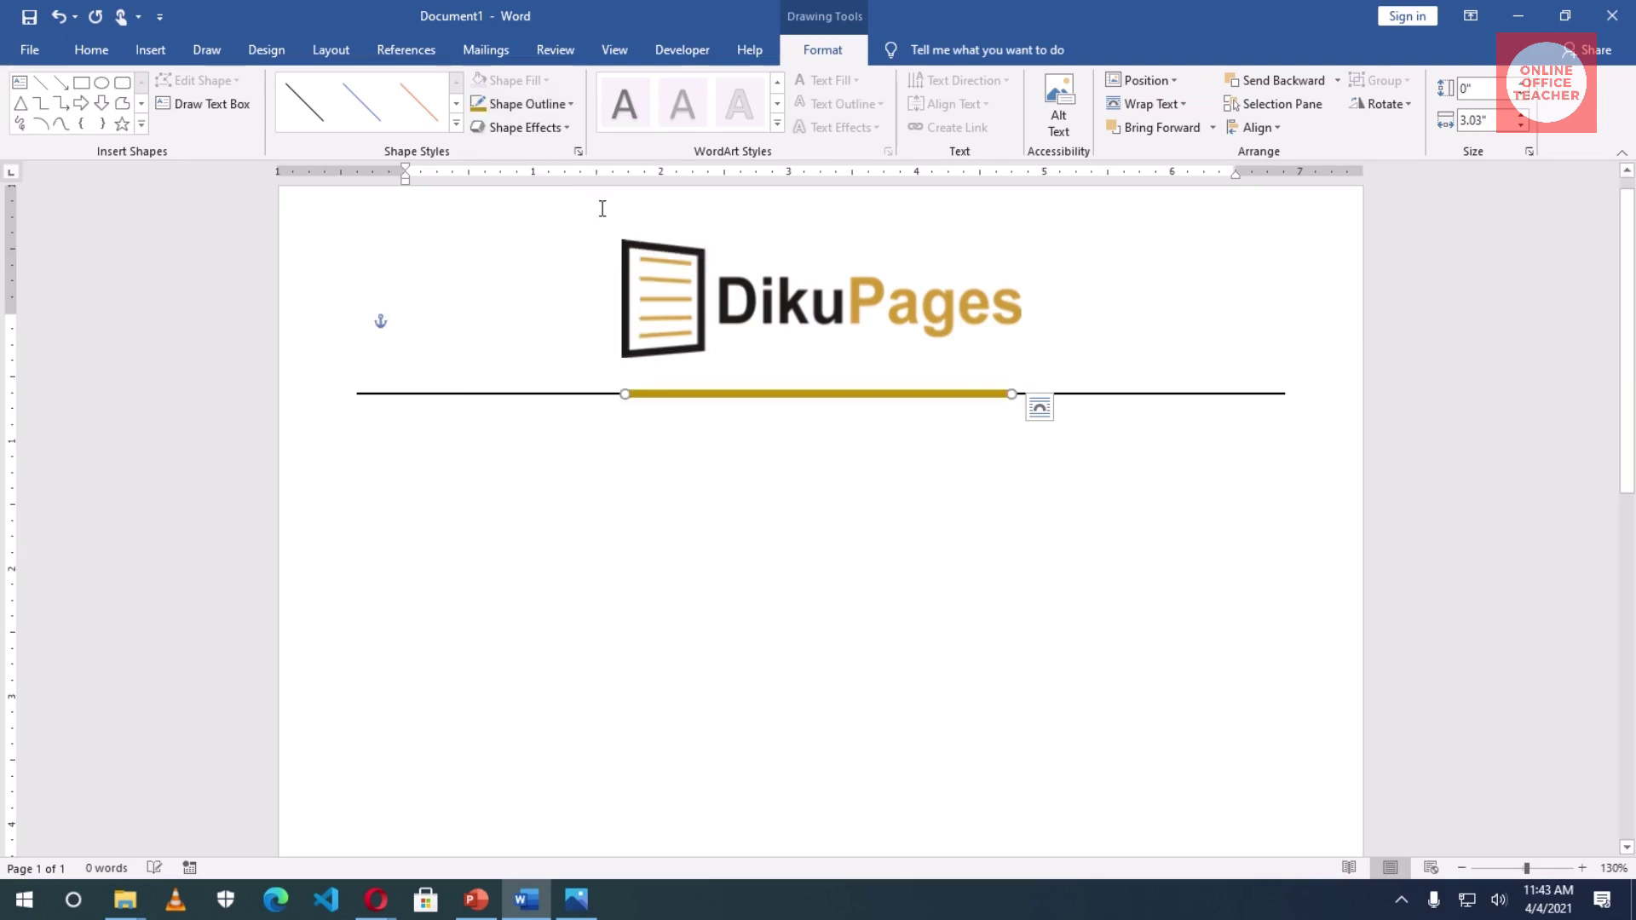
pyautogui.click(780, 506)
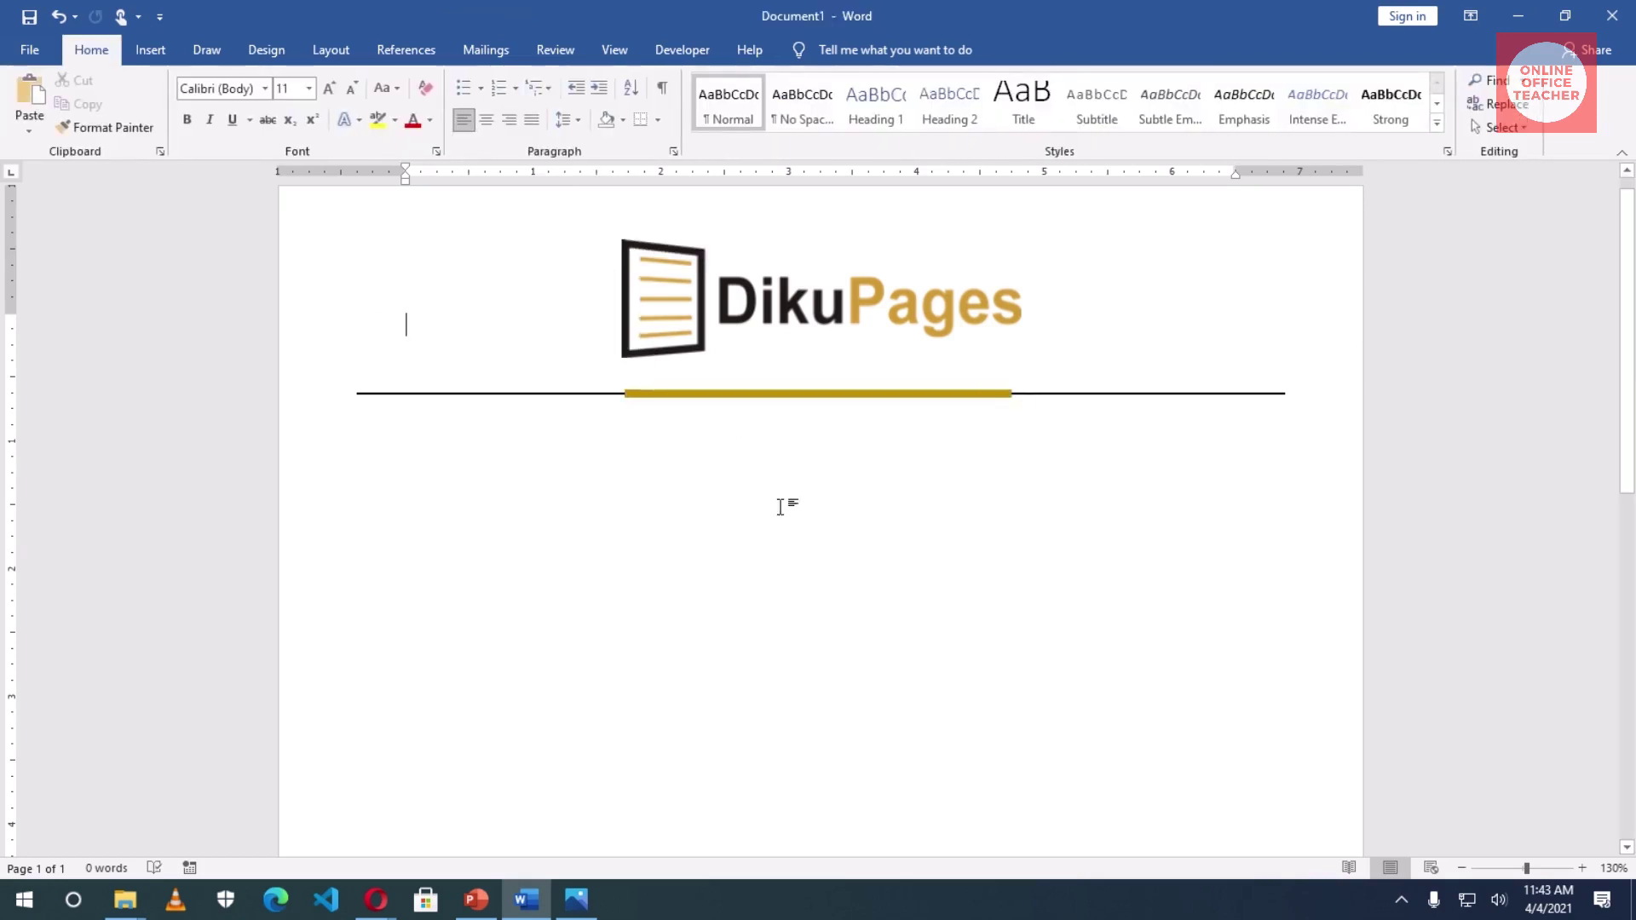
pyautogui.scroll(-10, 978, 702)
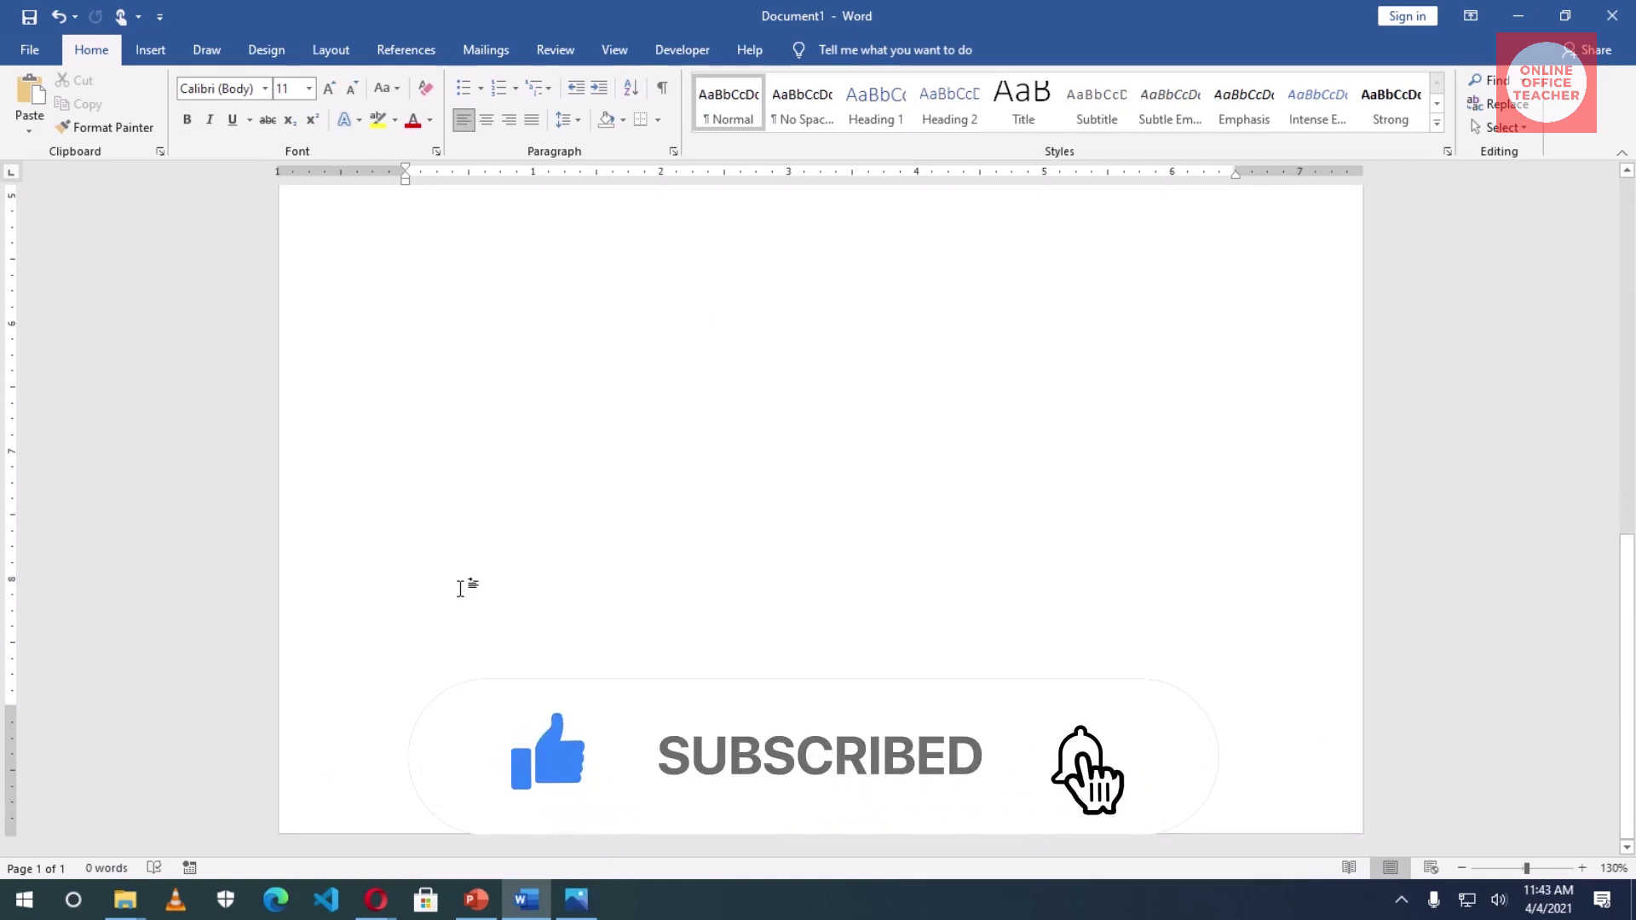
# - Draw a rectangle across the page bottom, thin it, and stretch it to the left edge
pyautogui.click(150, 51)
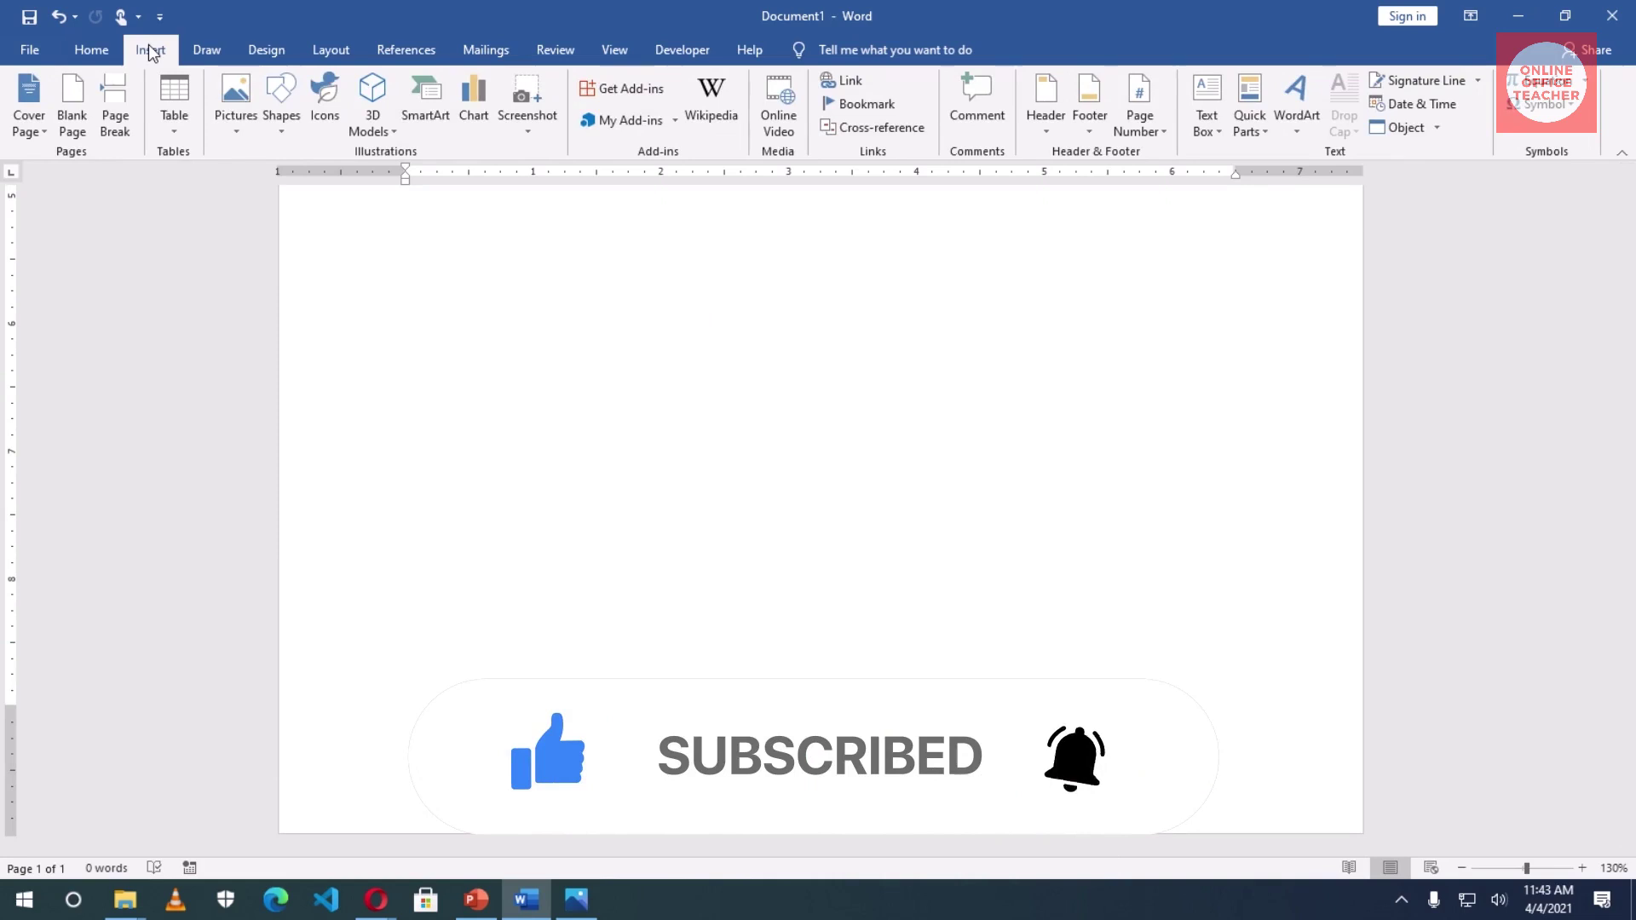
pyautogui.click(281, 109)
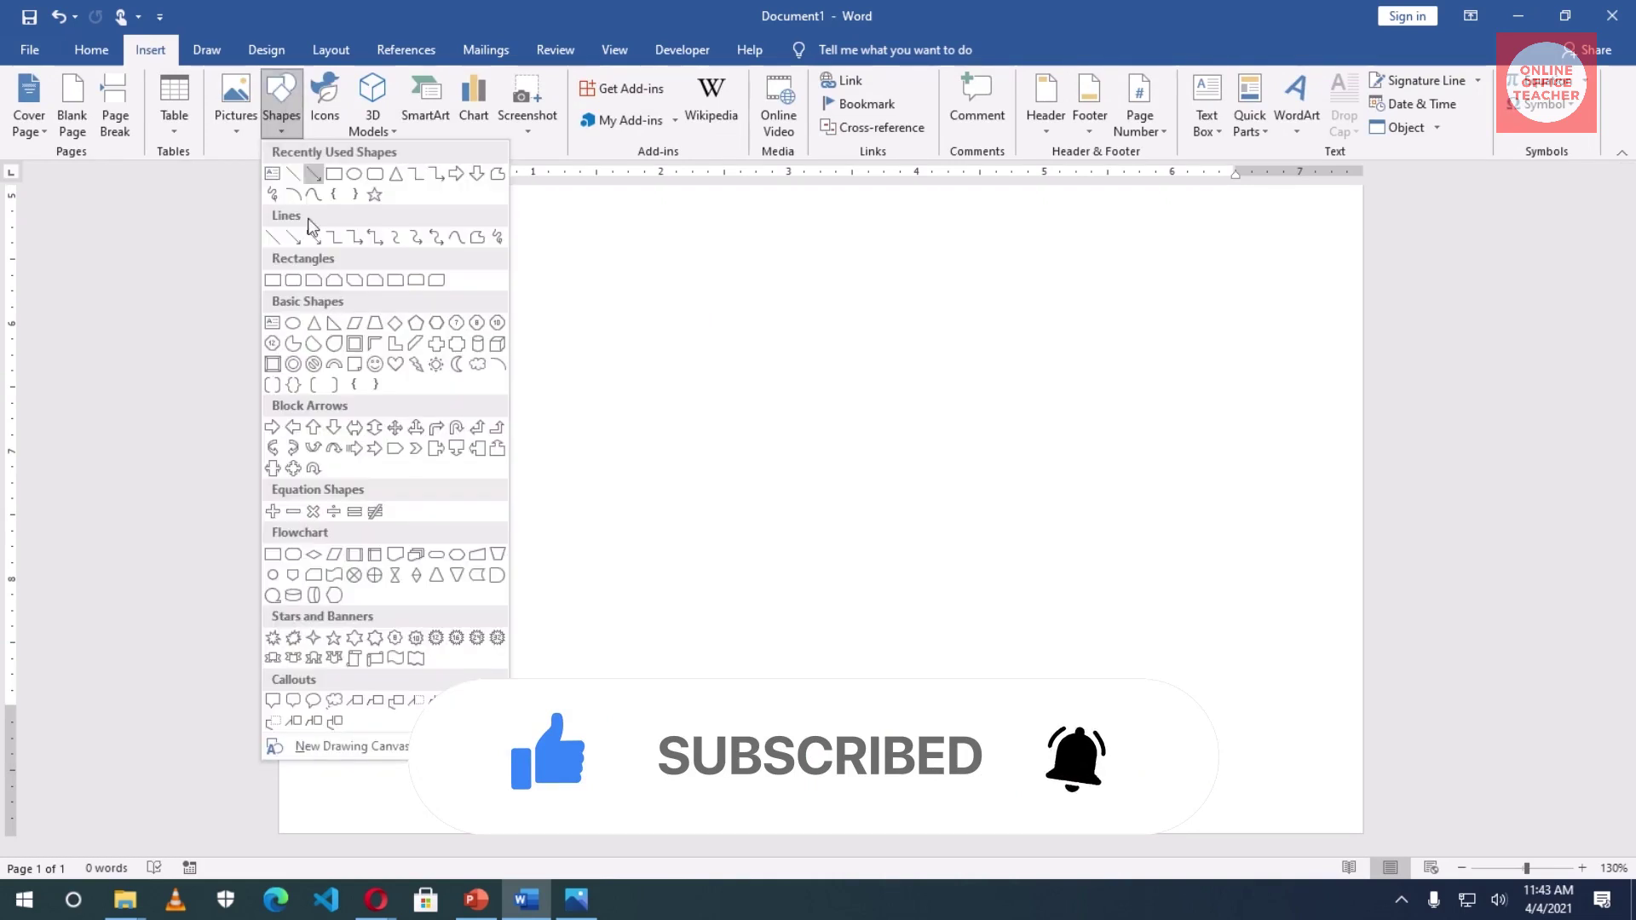
pyautogui.click(312, 236)
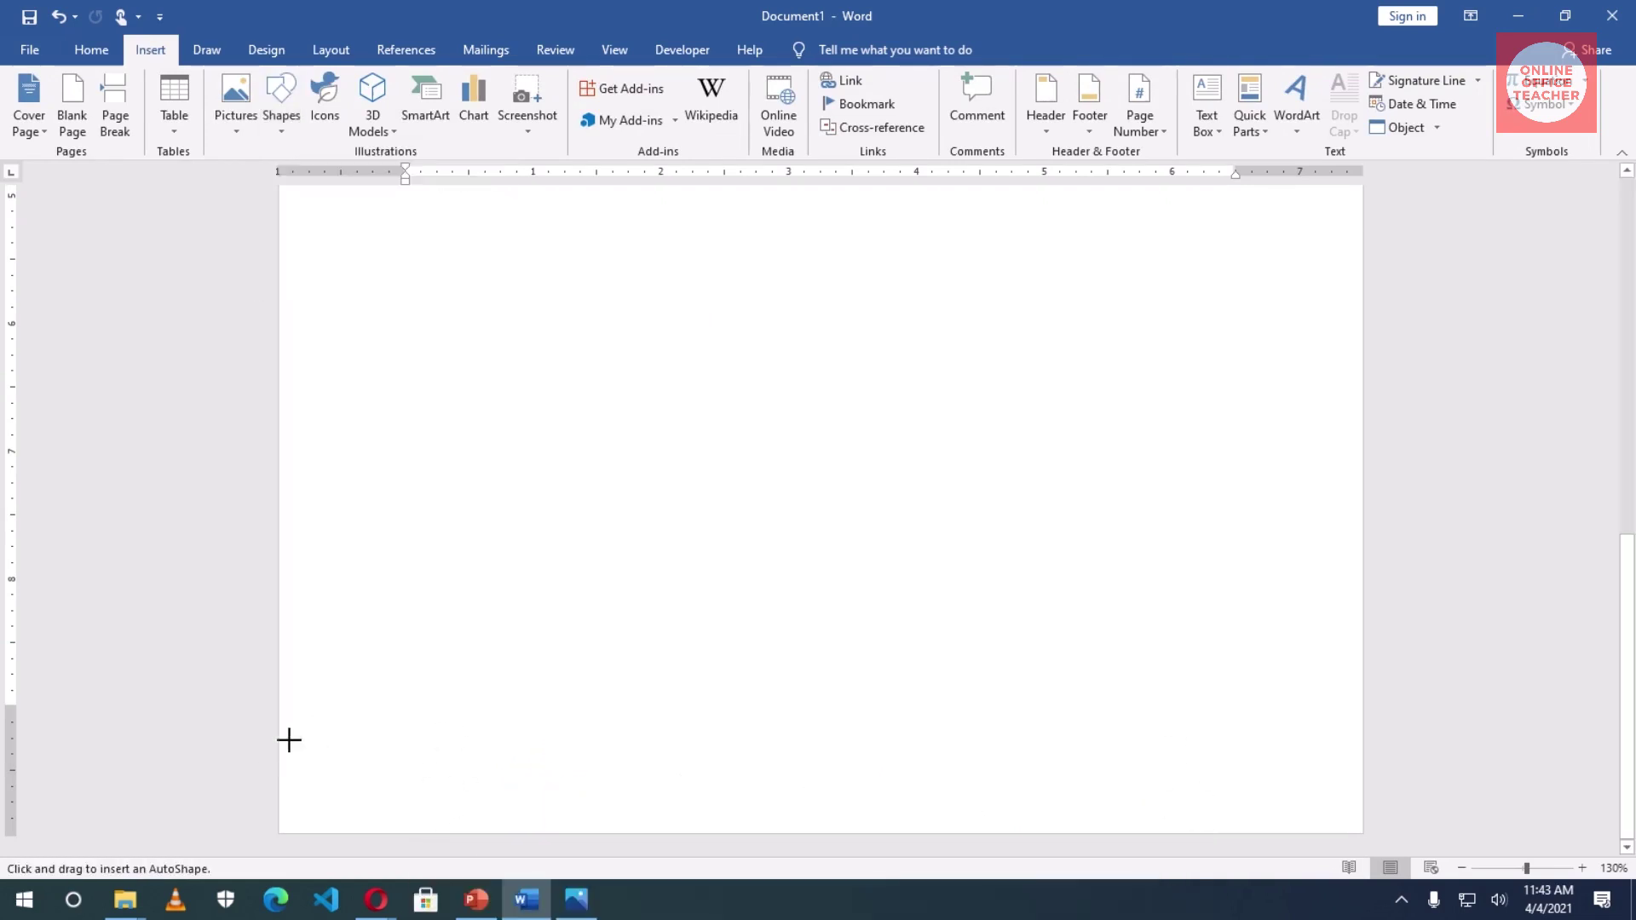
pyautogui.moveTo(279, 761); pyautogui.dragTo(1362, 834)
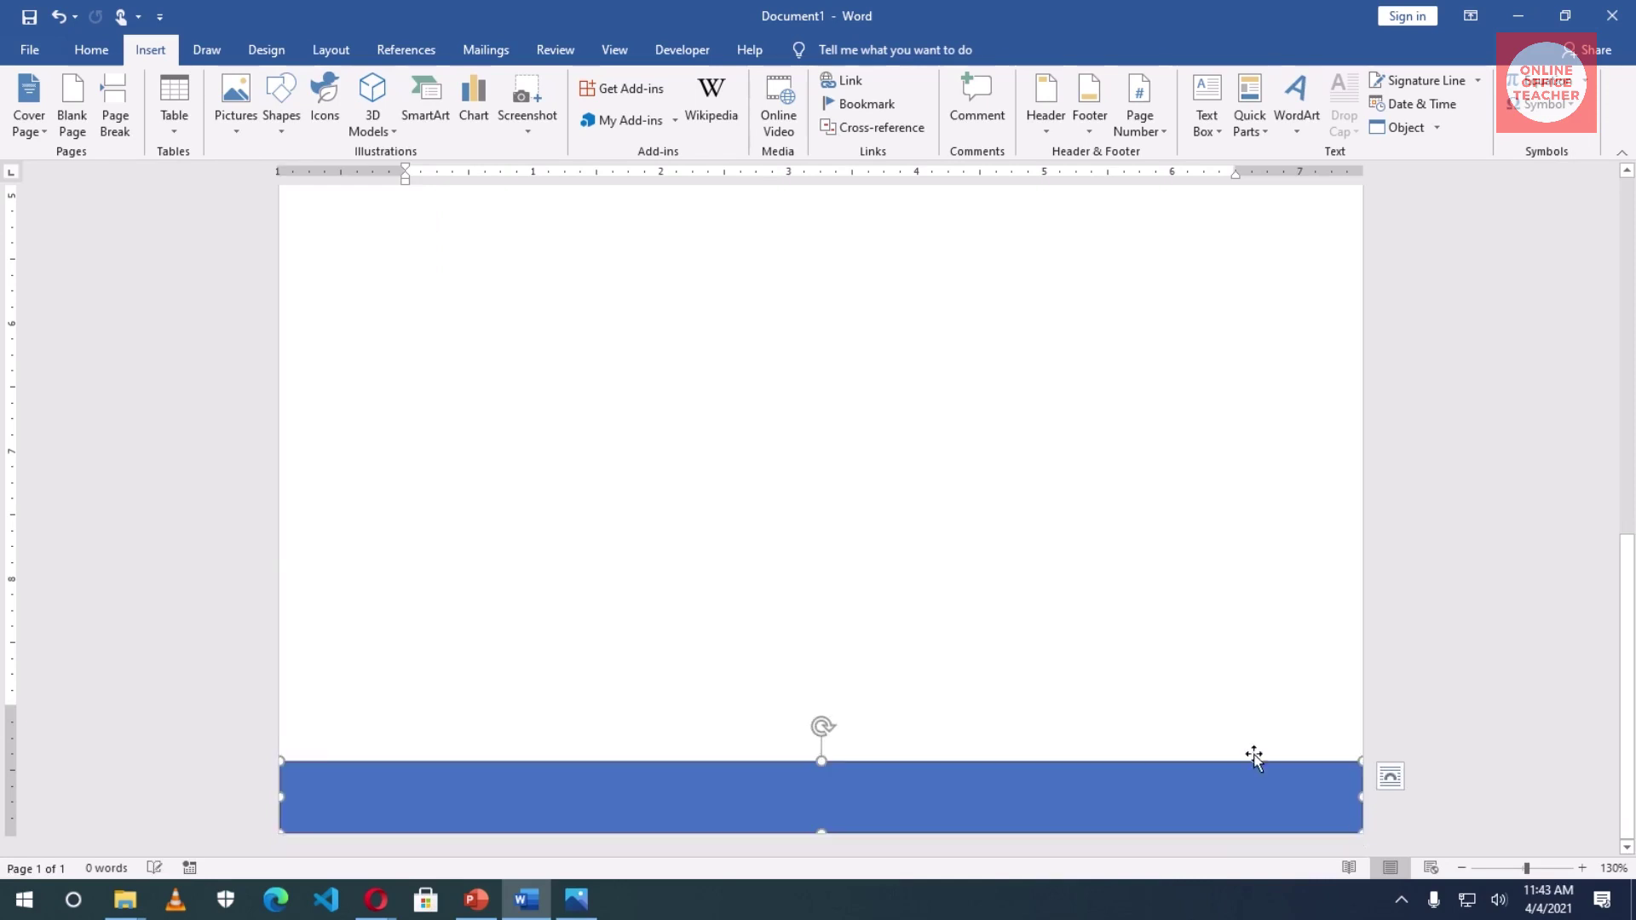
pyautogui.moveTo(821, 760); pyautogui.dragTo(822, 781)
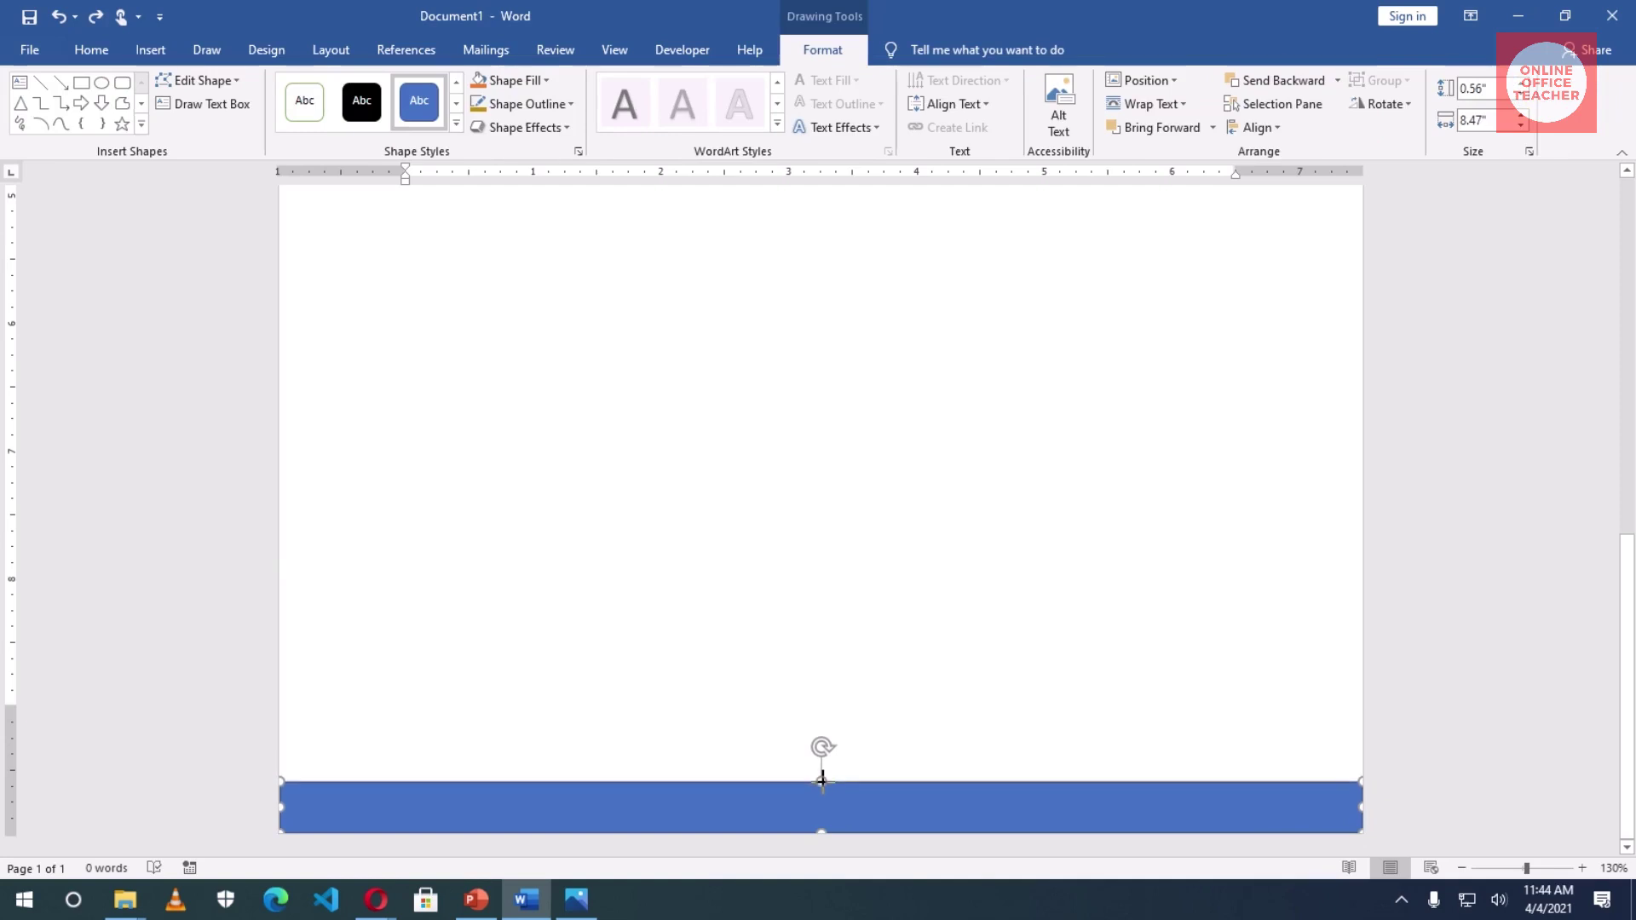
pyautogui.moveTo(280, 806); pyautogui.dragTo(268, 808)
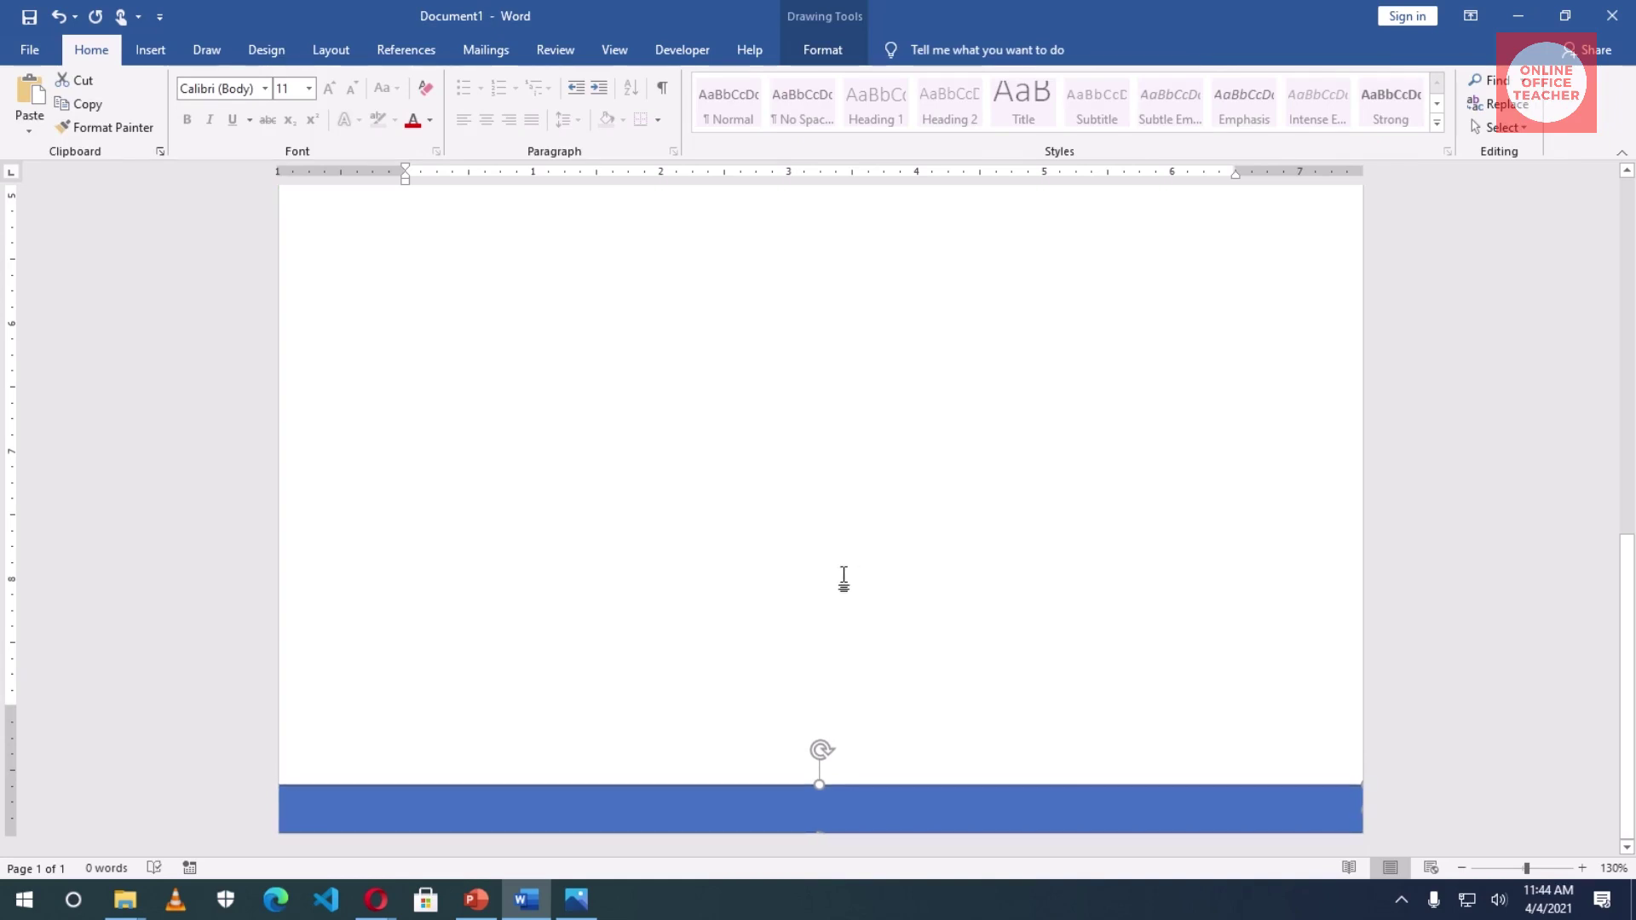
# - Remove the bottom rectangle's outline and fill it with gold
pyautogui.click(812, 53)
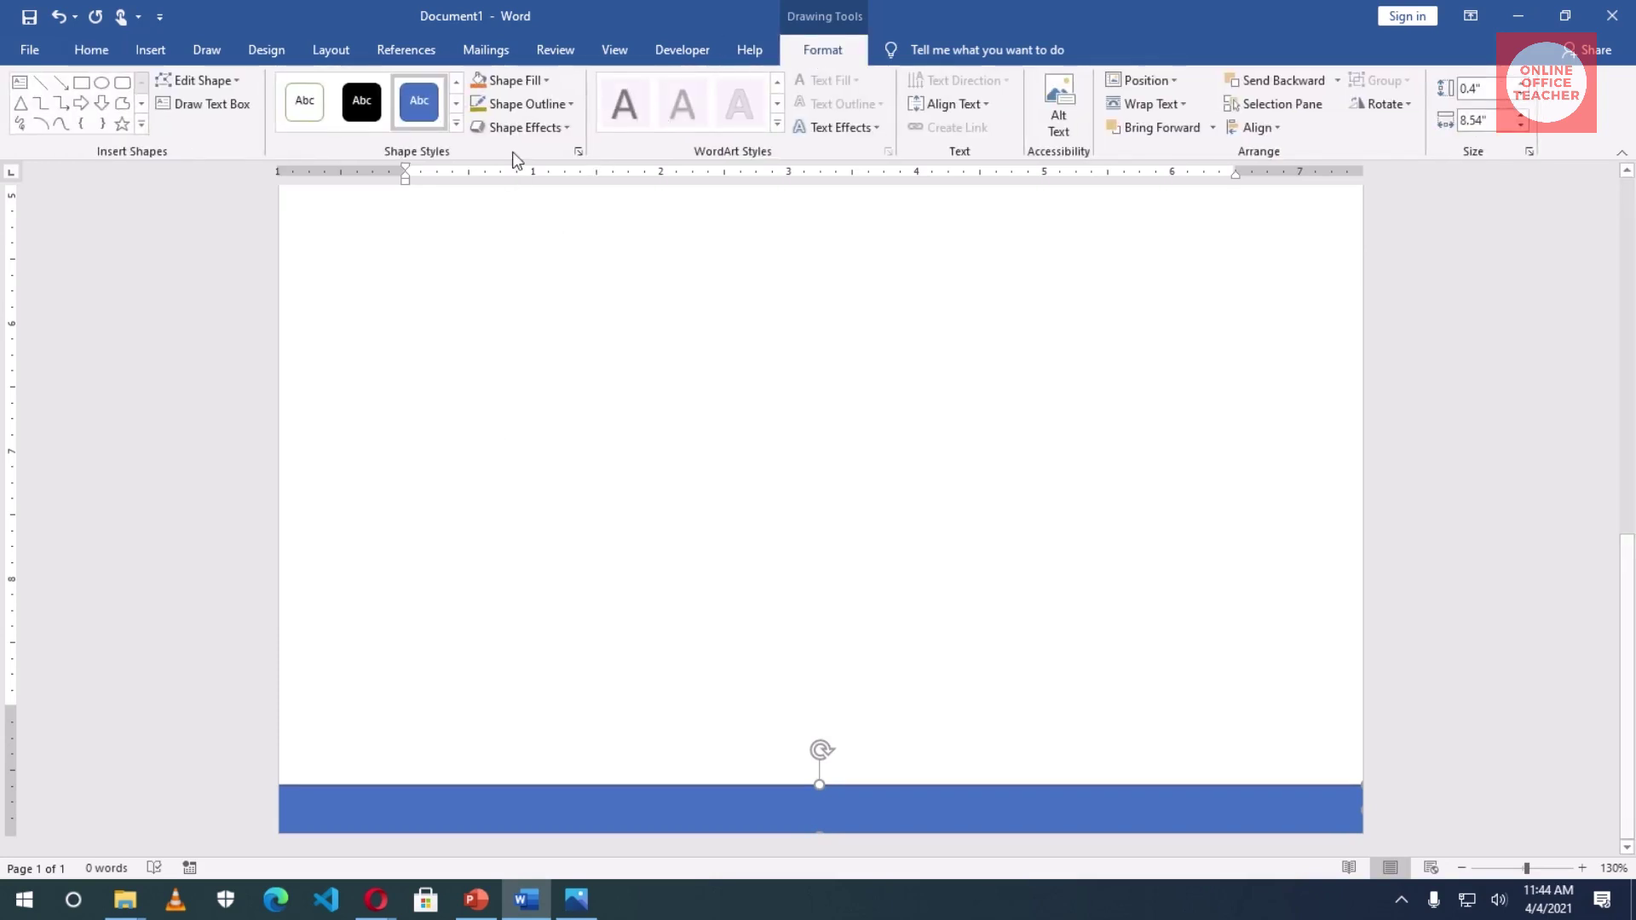
pyautogui.click(552, 100)
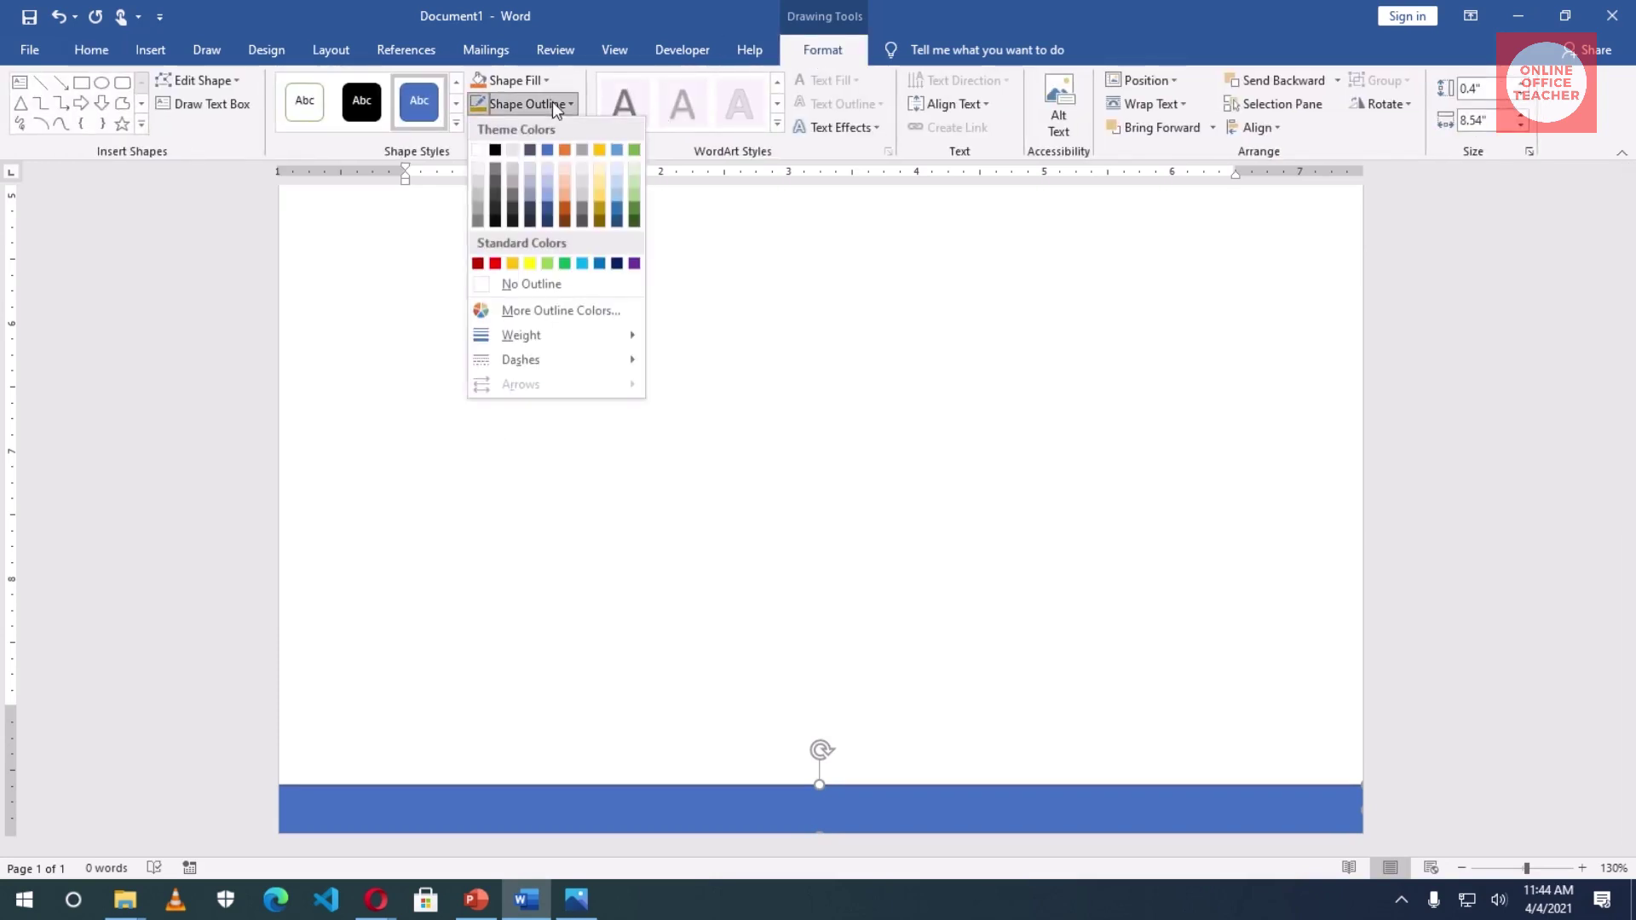
pyautogui.click(535, 285)
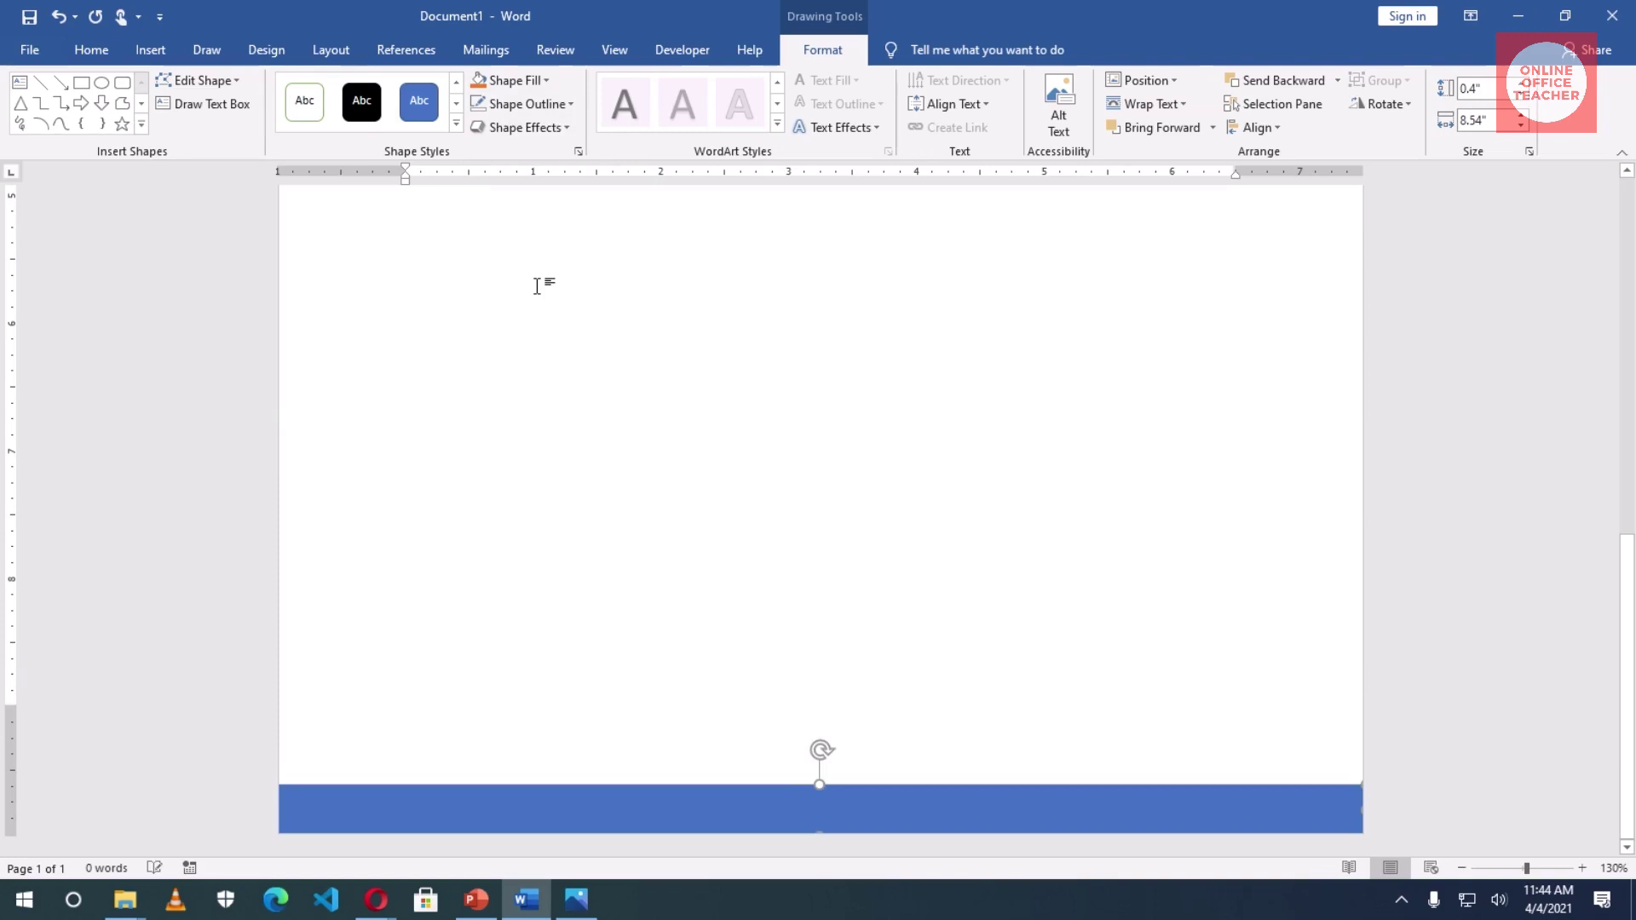
pyautogui.click(528, 75)
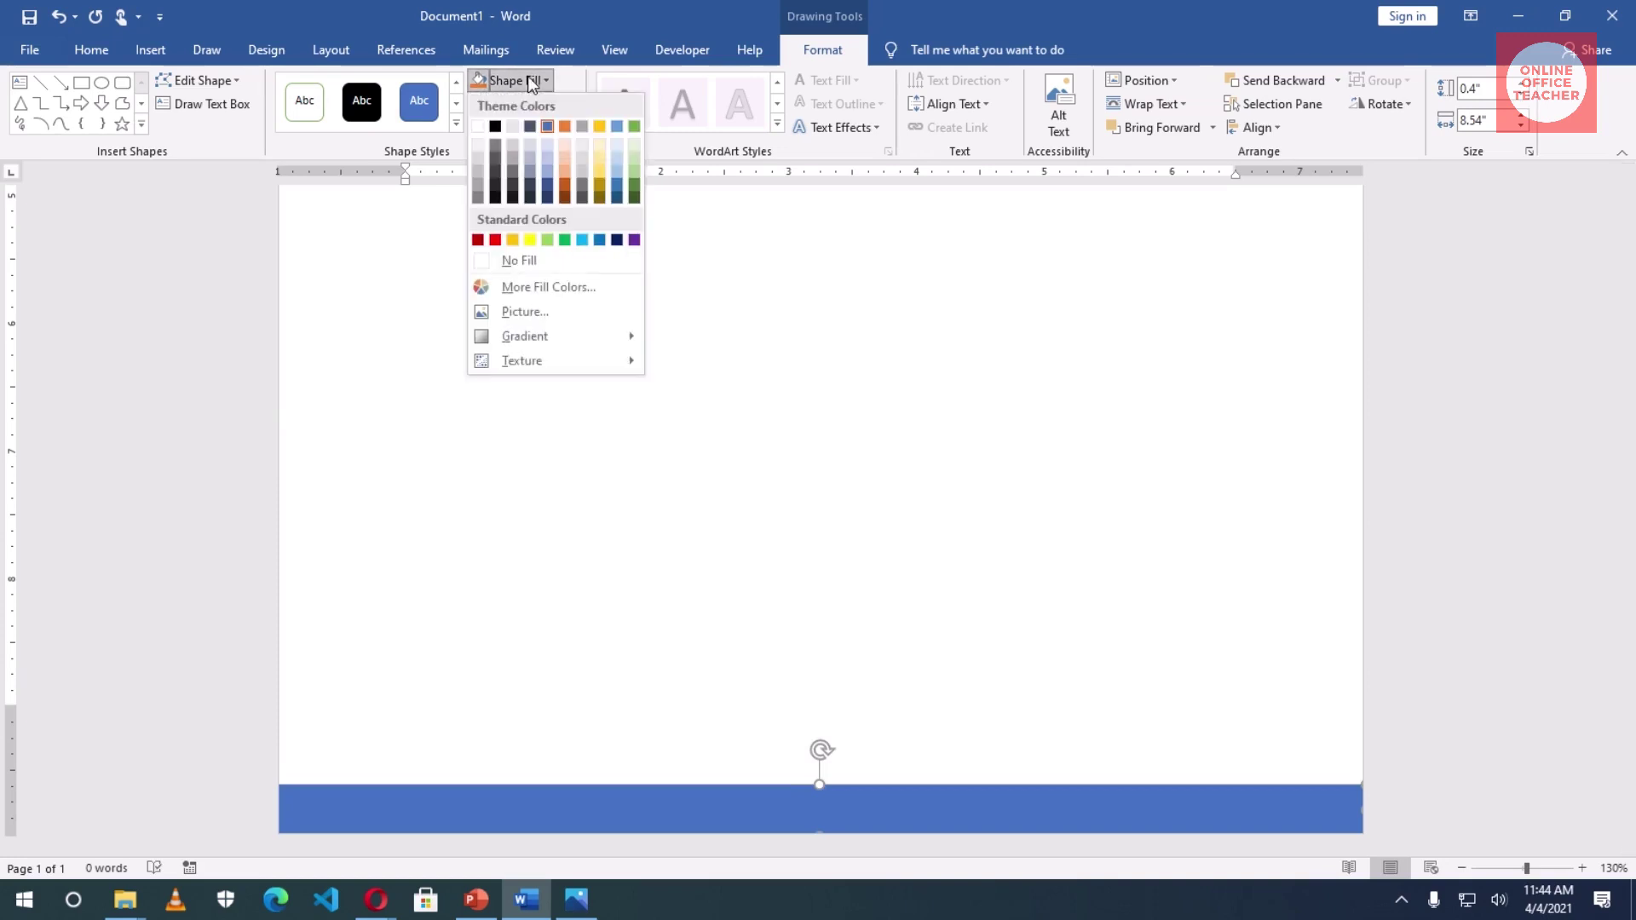
pyautogui.click(597, 184)
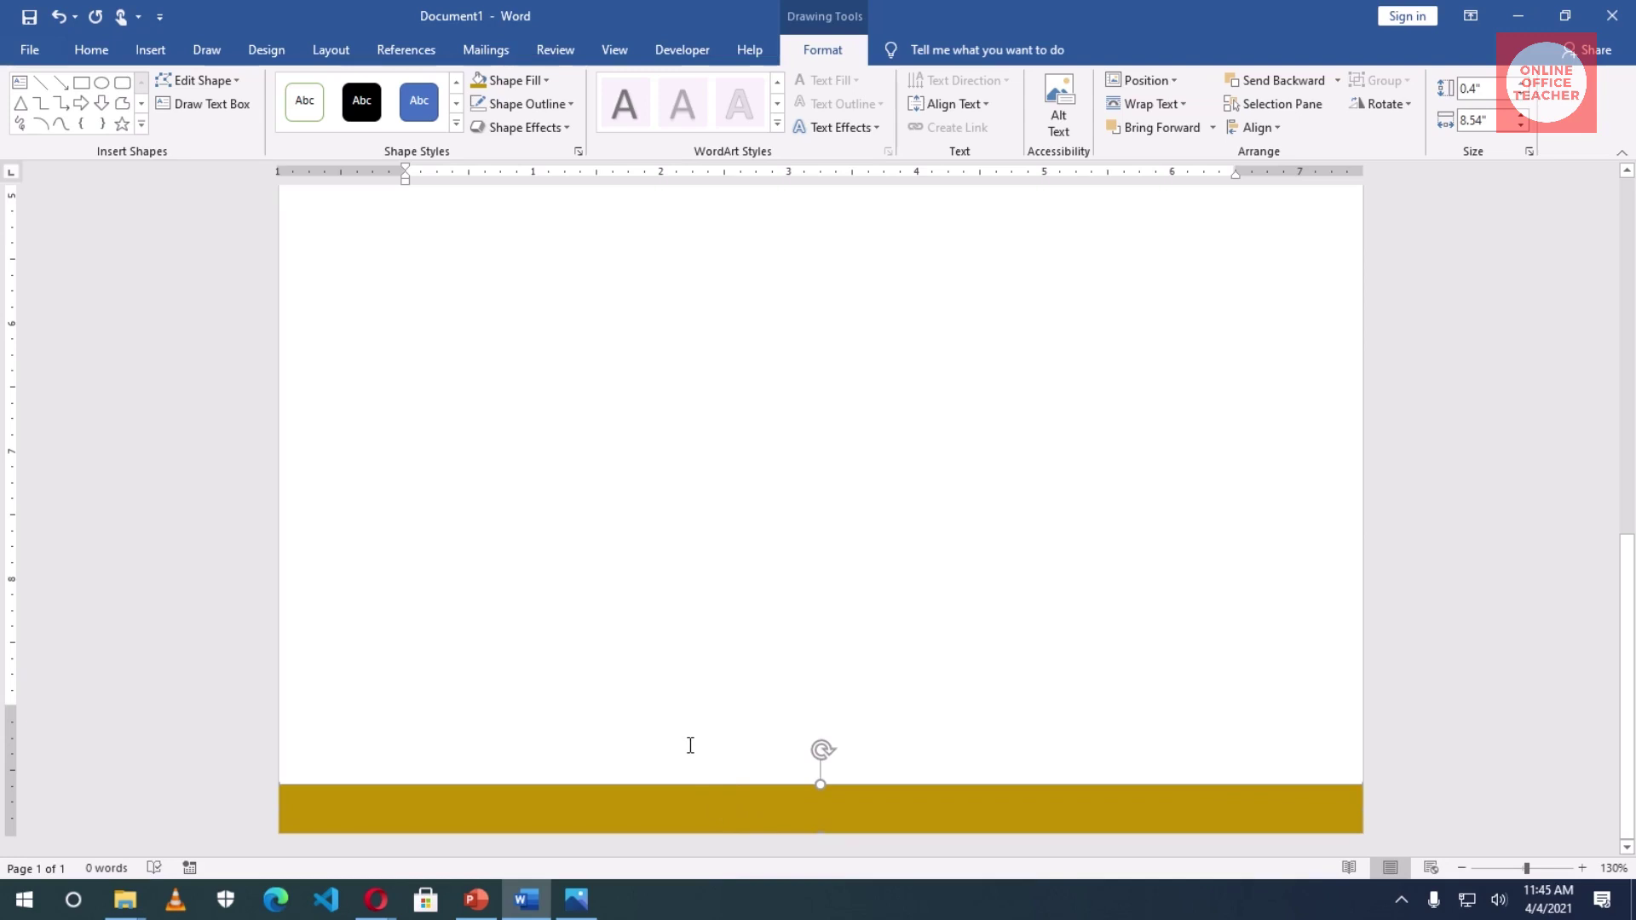
# - Duplicate the gold bar with Ctrl+D, fill the copy black, and place it directly above
pyautogui.hotkey('ctrl', 'd')
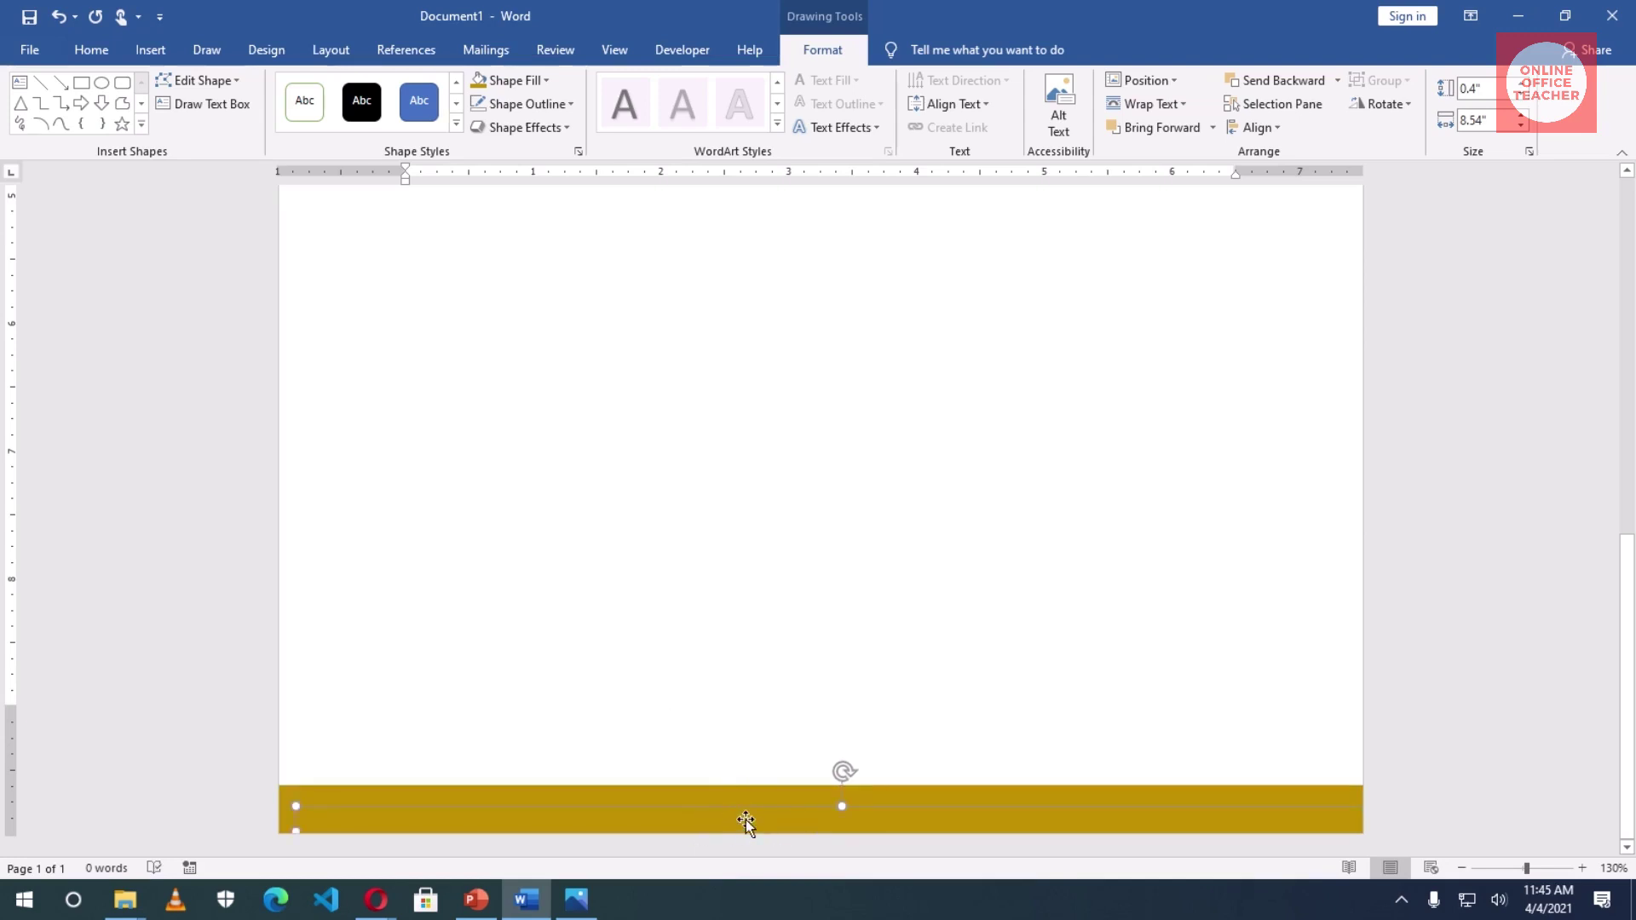
pyautogui.moveTo(745, 818); pyautogui.dragTo(727, 716)
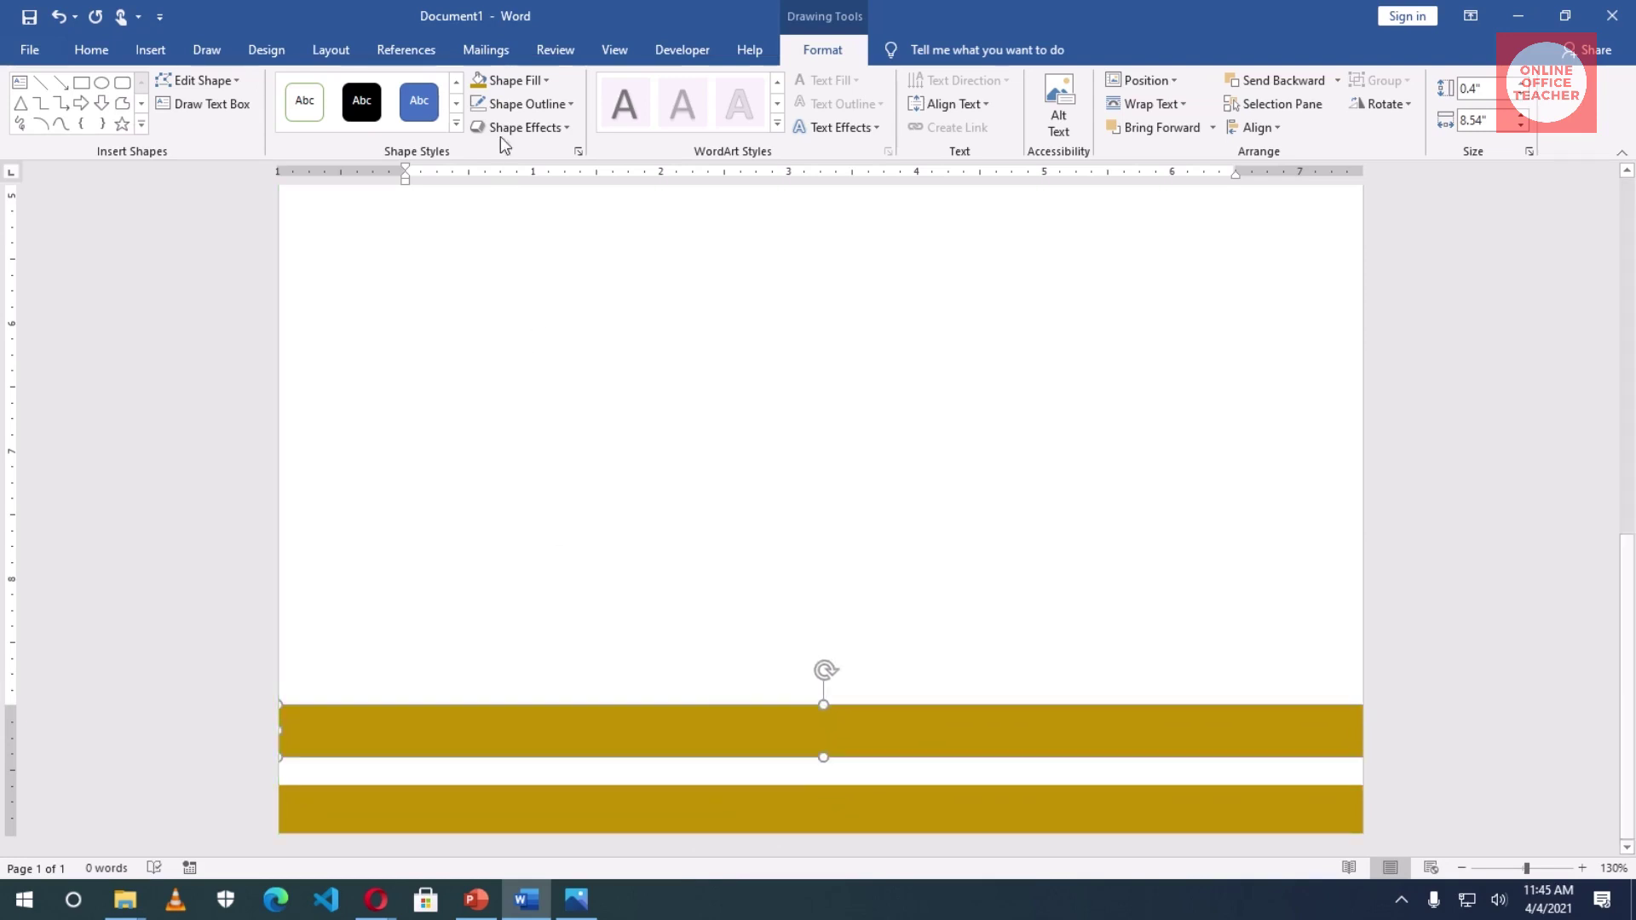
pyautogui.click(537, 83)
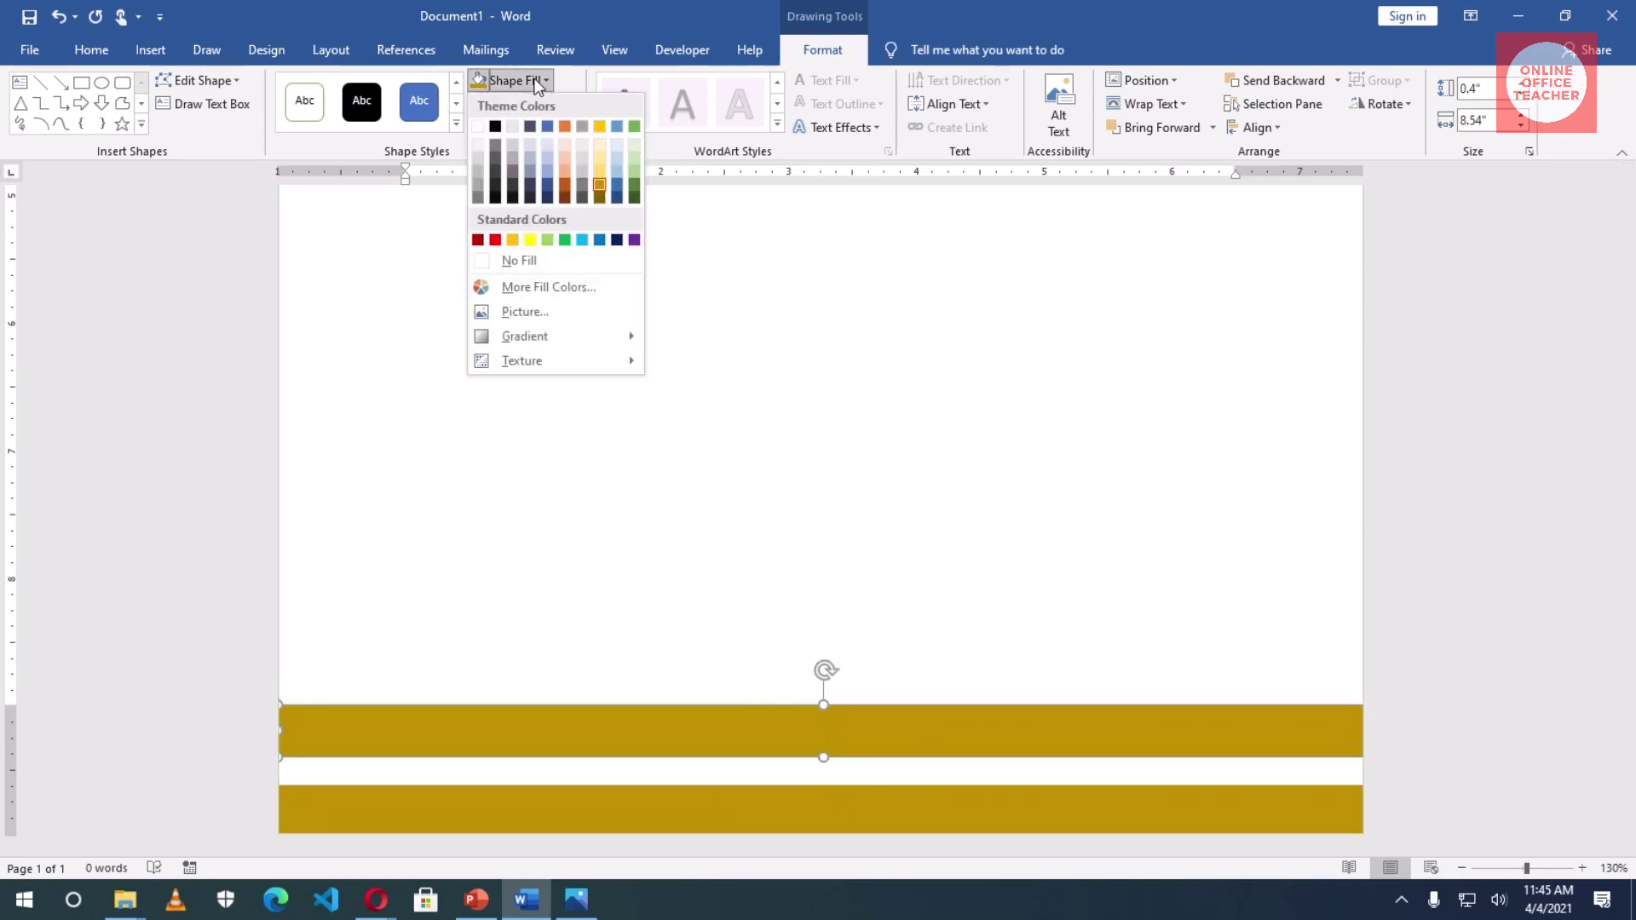
pyautogui.click(495, 127)
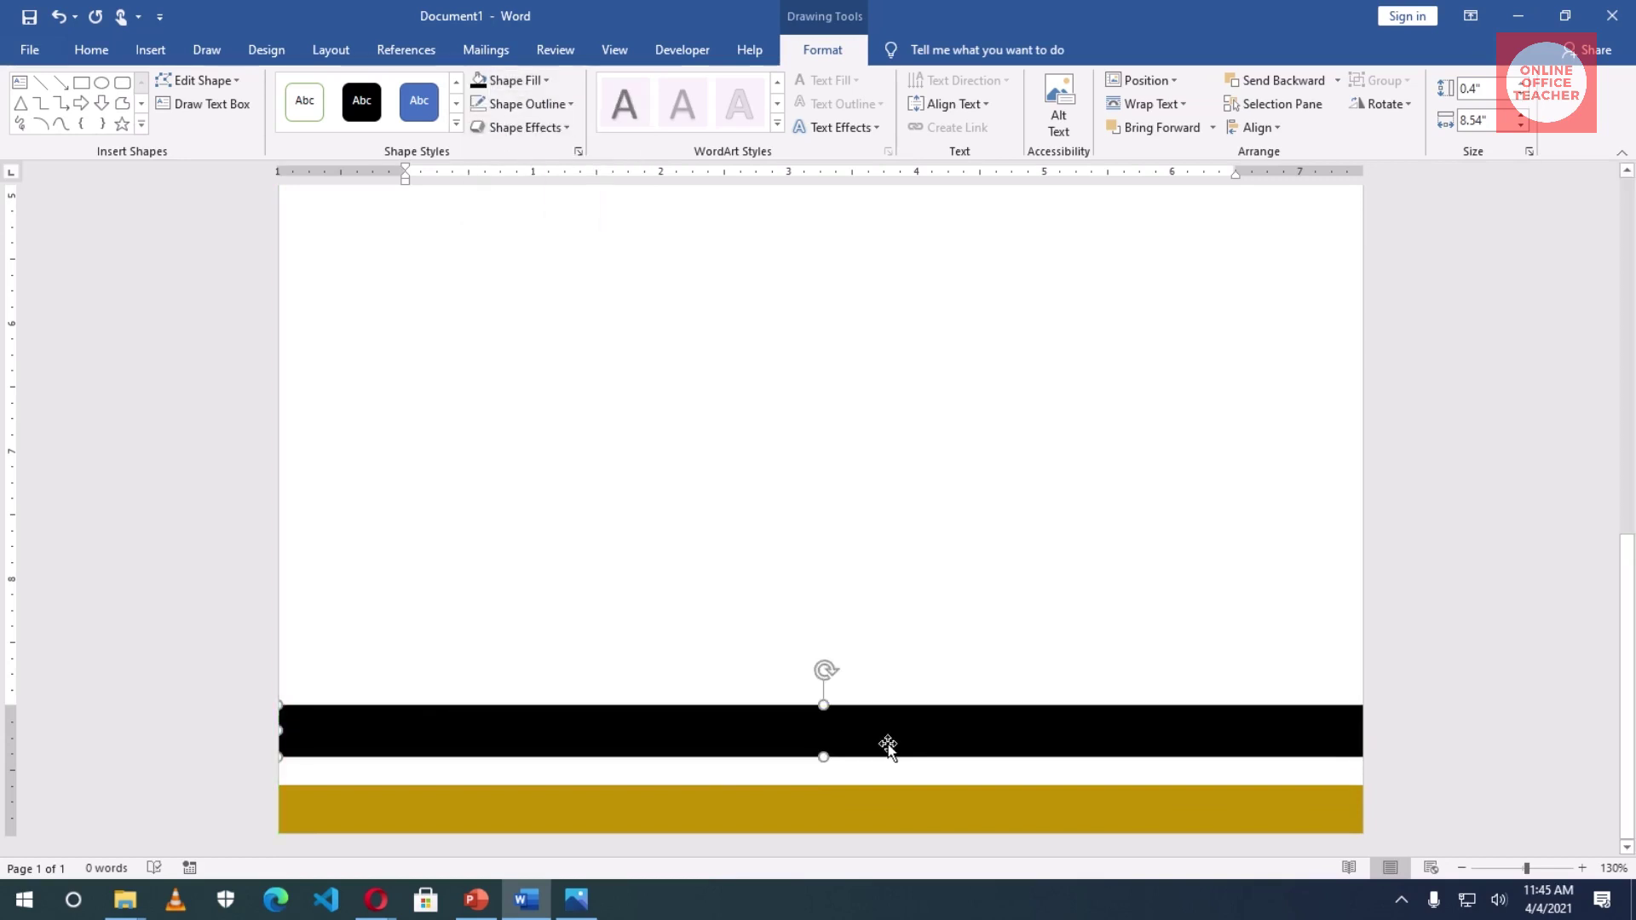
pyautogui.moveTo(888, 747); pyautogui.dragTo(874, 790)
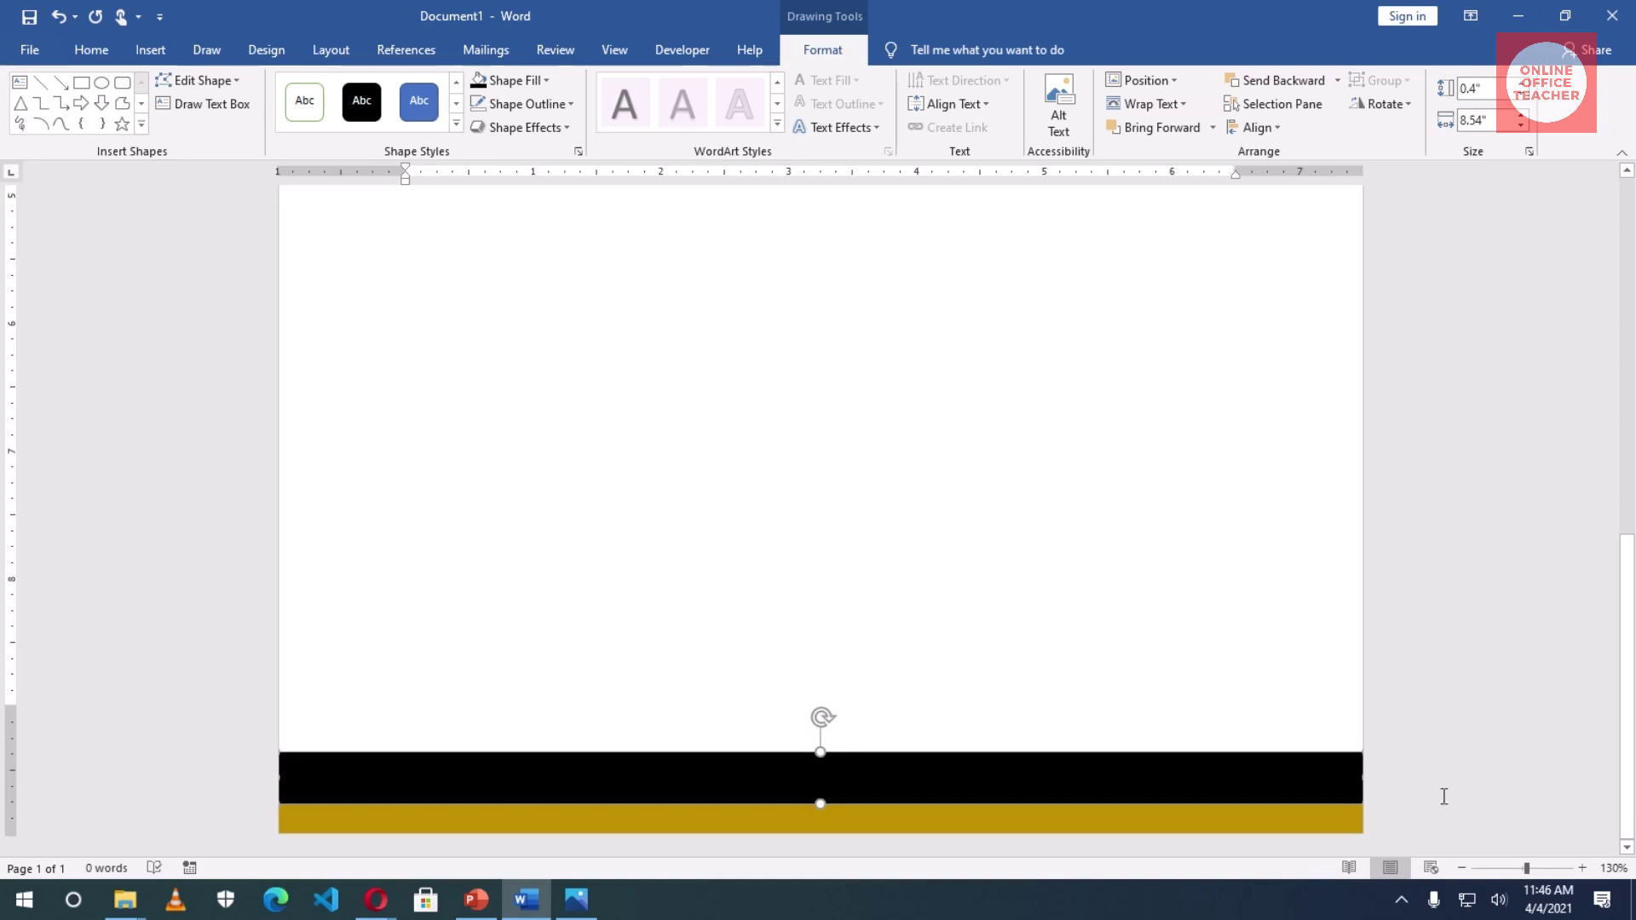
# - Zoom out to the full page and draw a text box over the footer bar's right end
pyautogui.click(1462, 867)
pyautogui.click(1462, 867)
pyautogui.click(1462, 868)
pyautogui.click(1462, 868)
pyautogui.click(1462, 867)
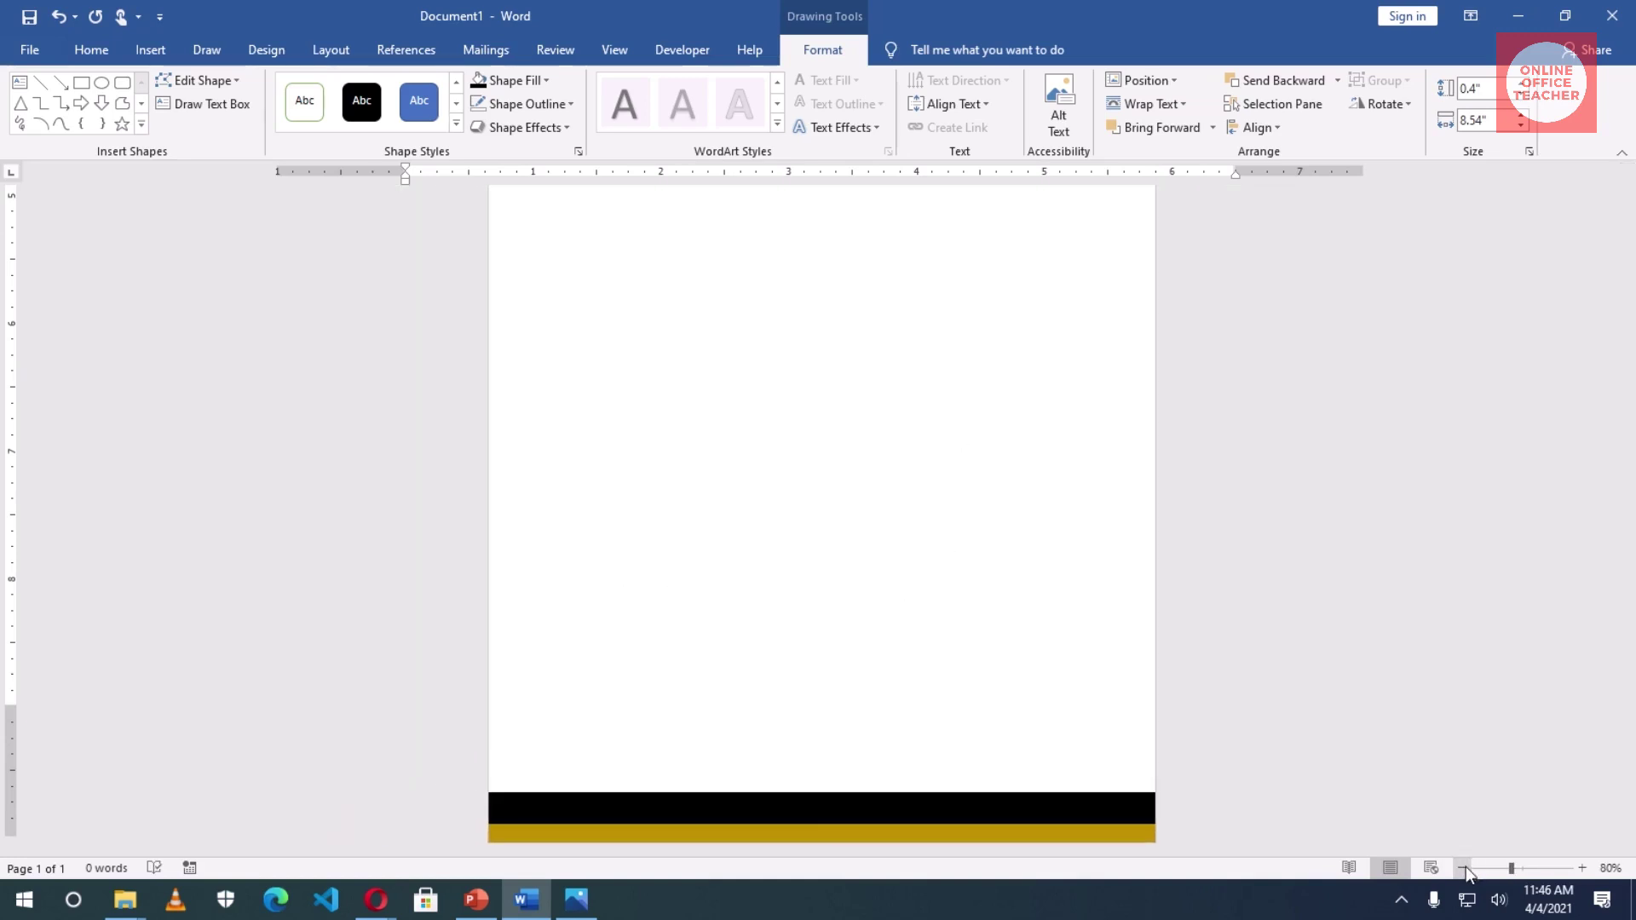
pyautogui.click(1462, 867)
pyautogui.click(1462, 868)
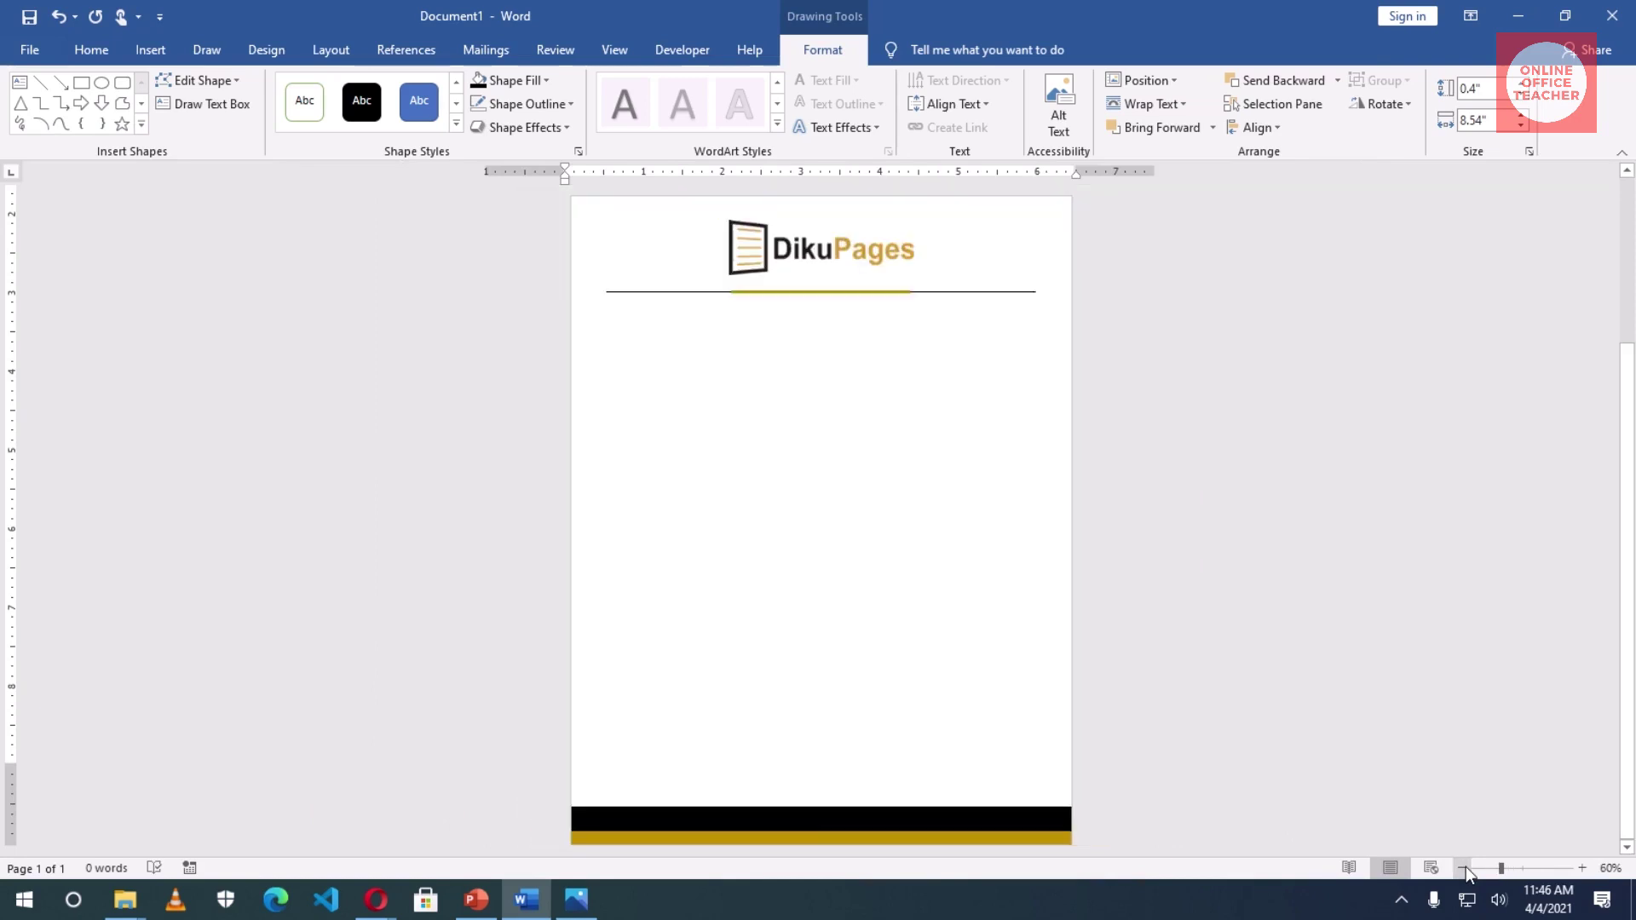
pyautogui.click(1194, 655)
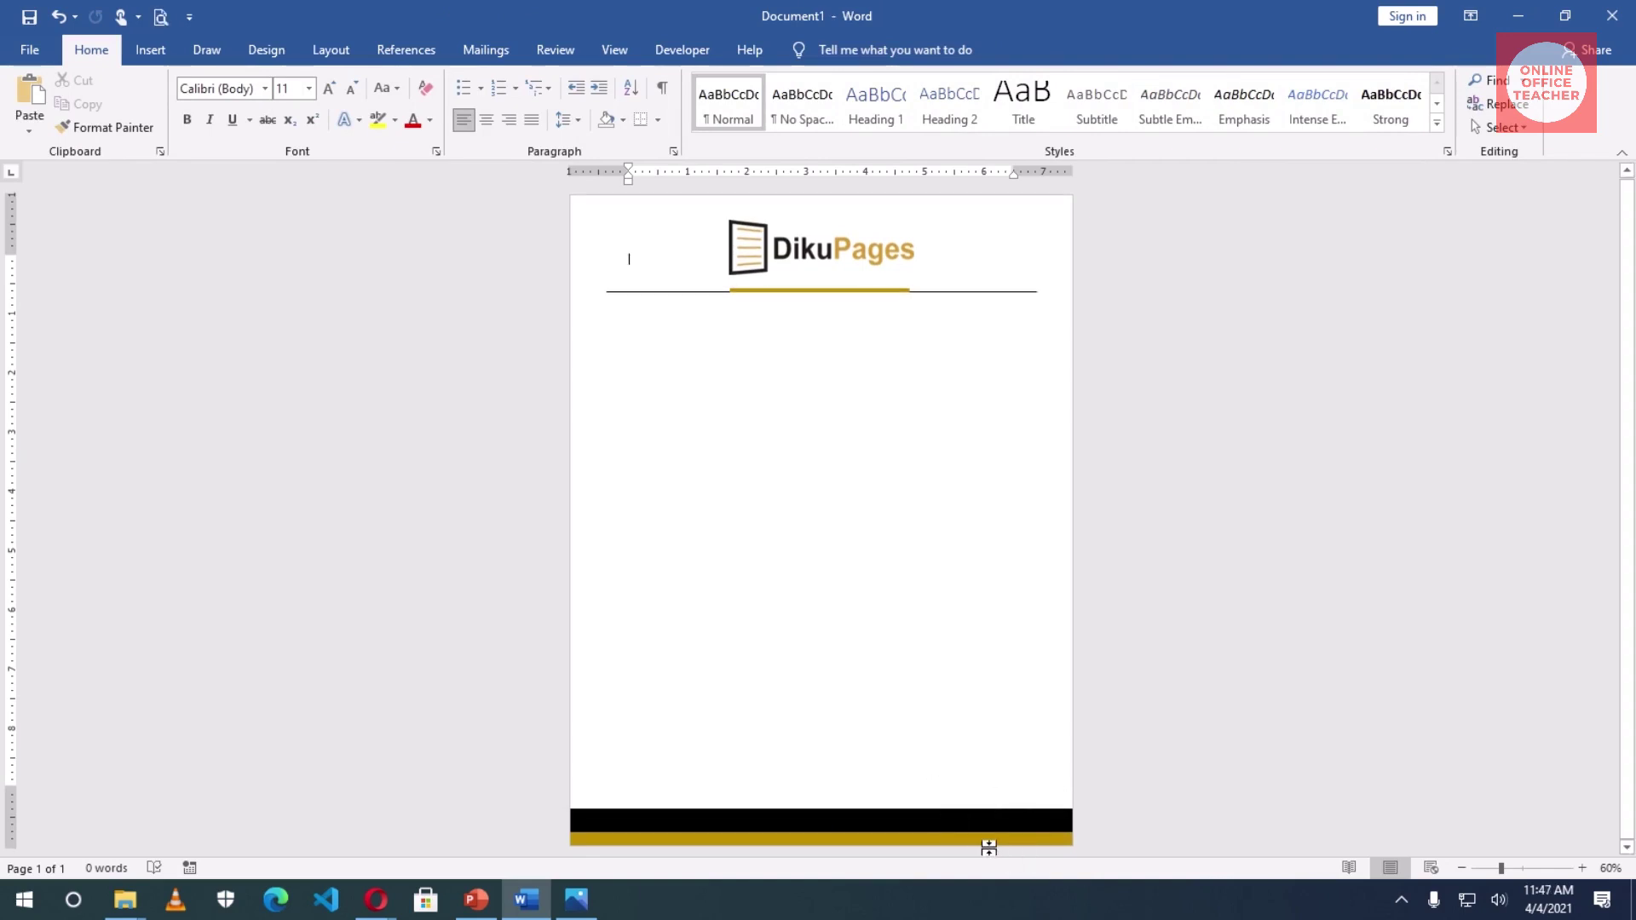
pyautogui.click(150, 49)
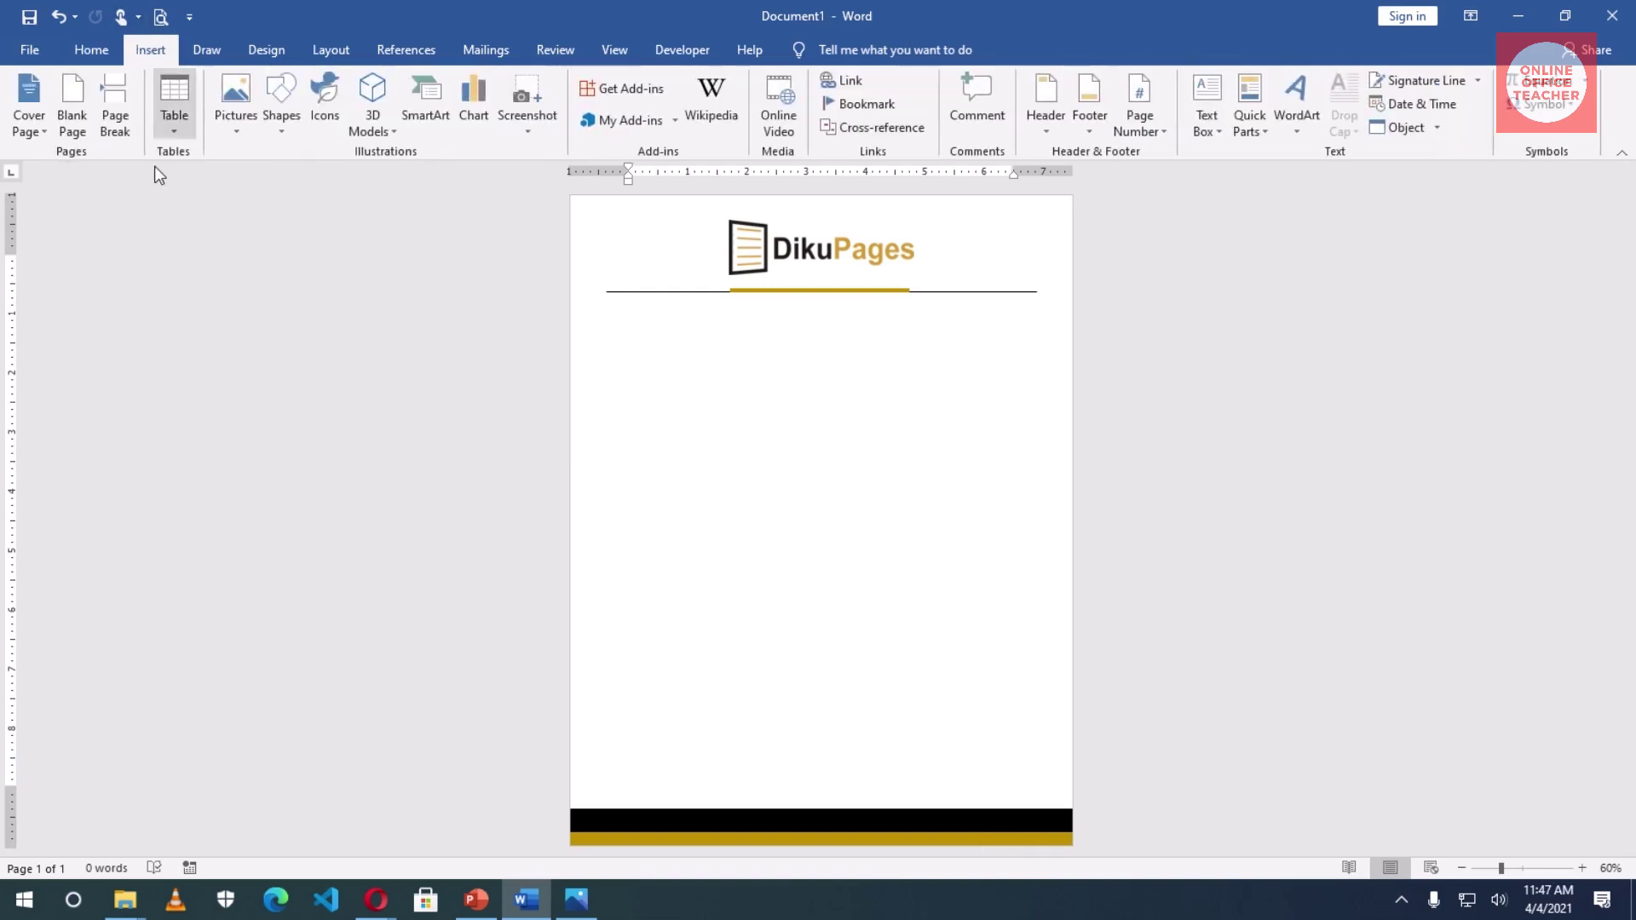
pyautogui.click(1205, 130)
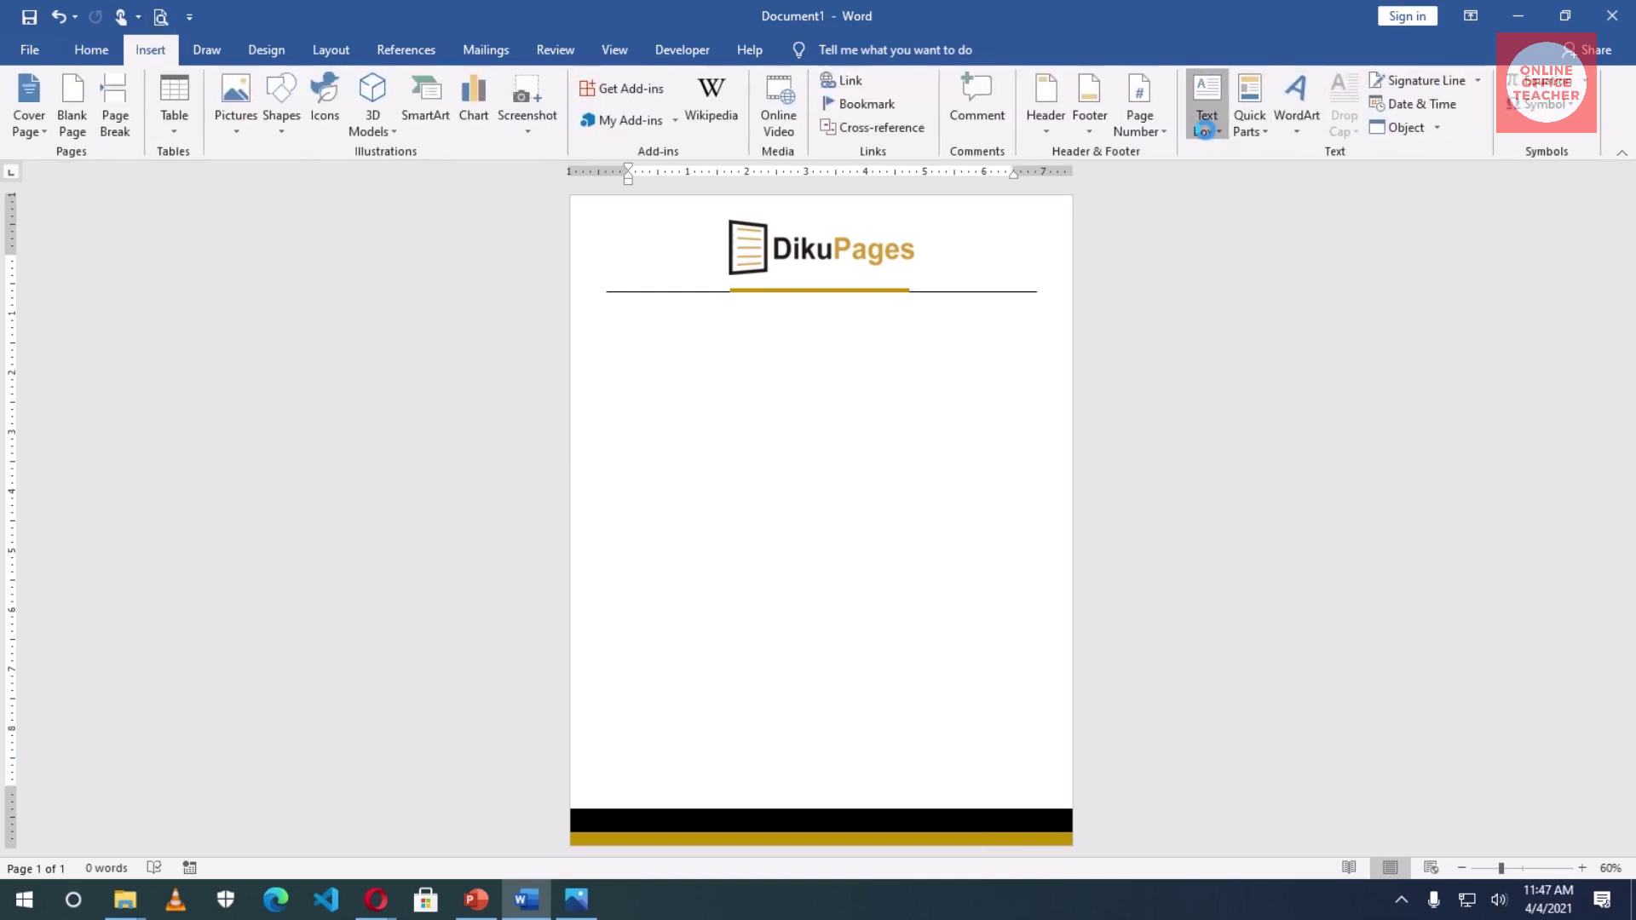
pyautogui.click(1265, 743)
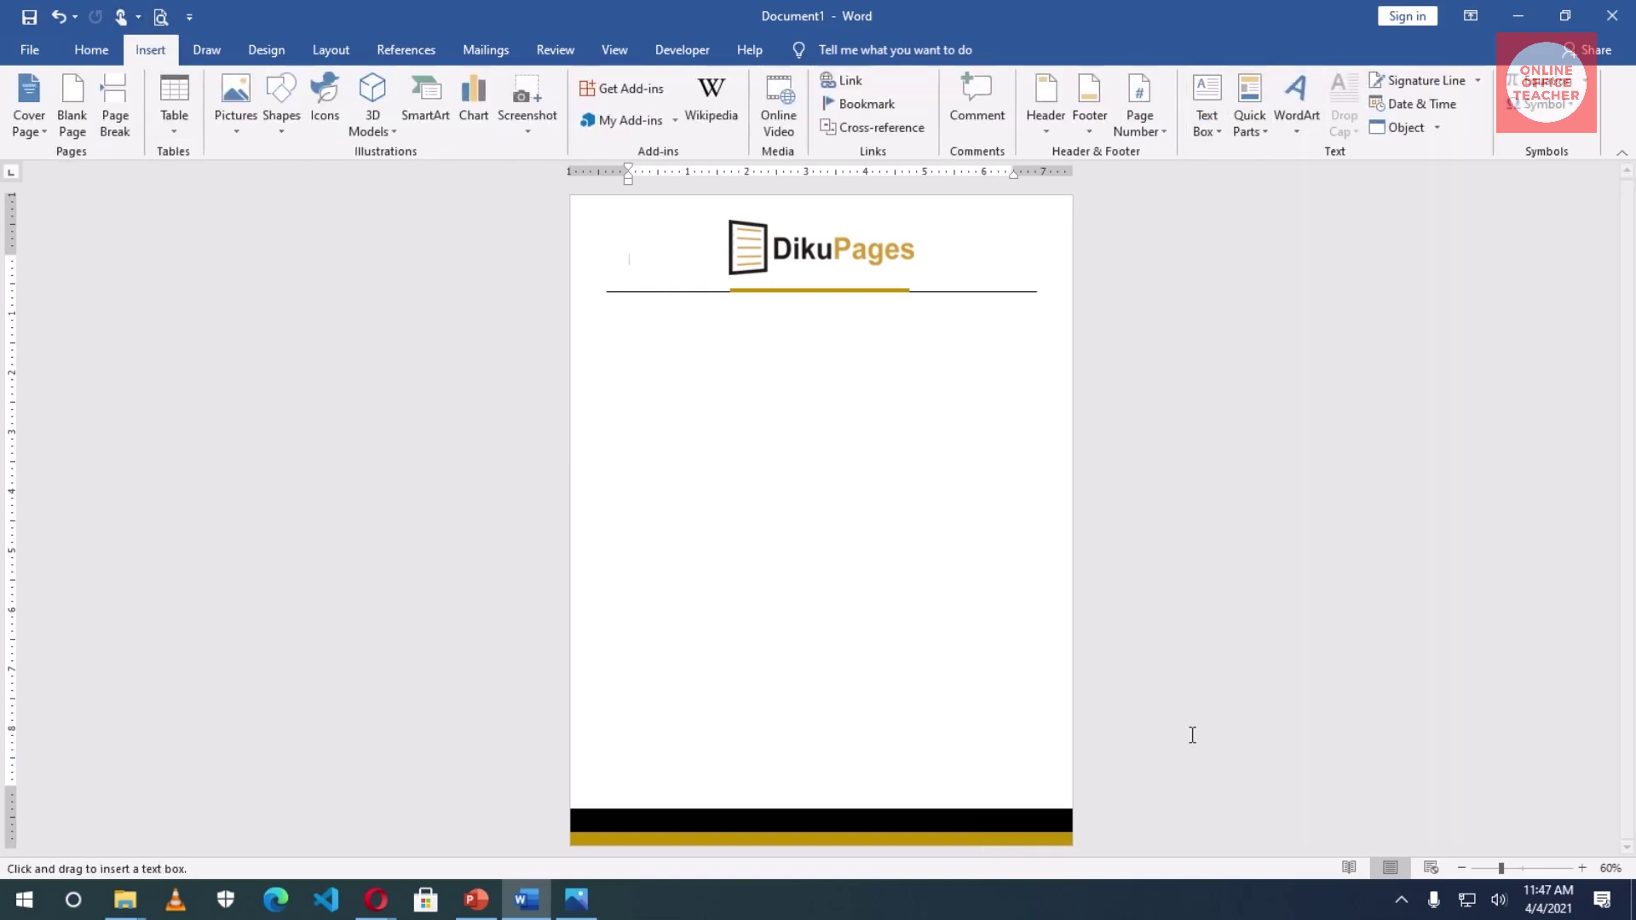
pyautogui.moveTo(865, 759)
pyautogui.mouseDown()
pyautogui.moveTo(941, 830)
pyautogui.moveTo(1062, 839)
pyautogui.mouseUp()
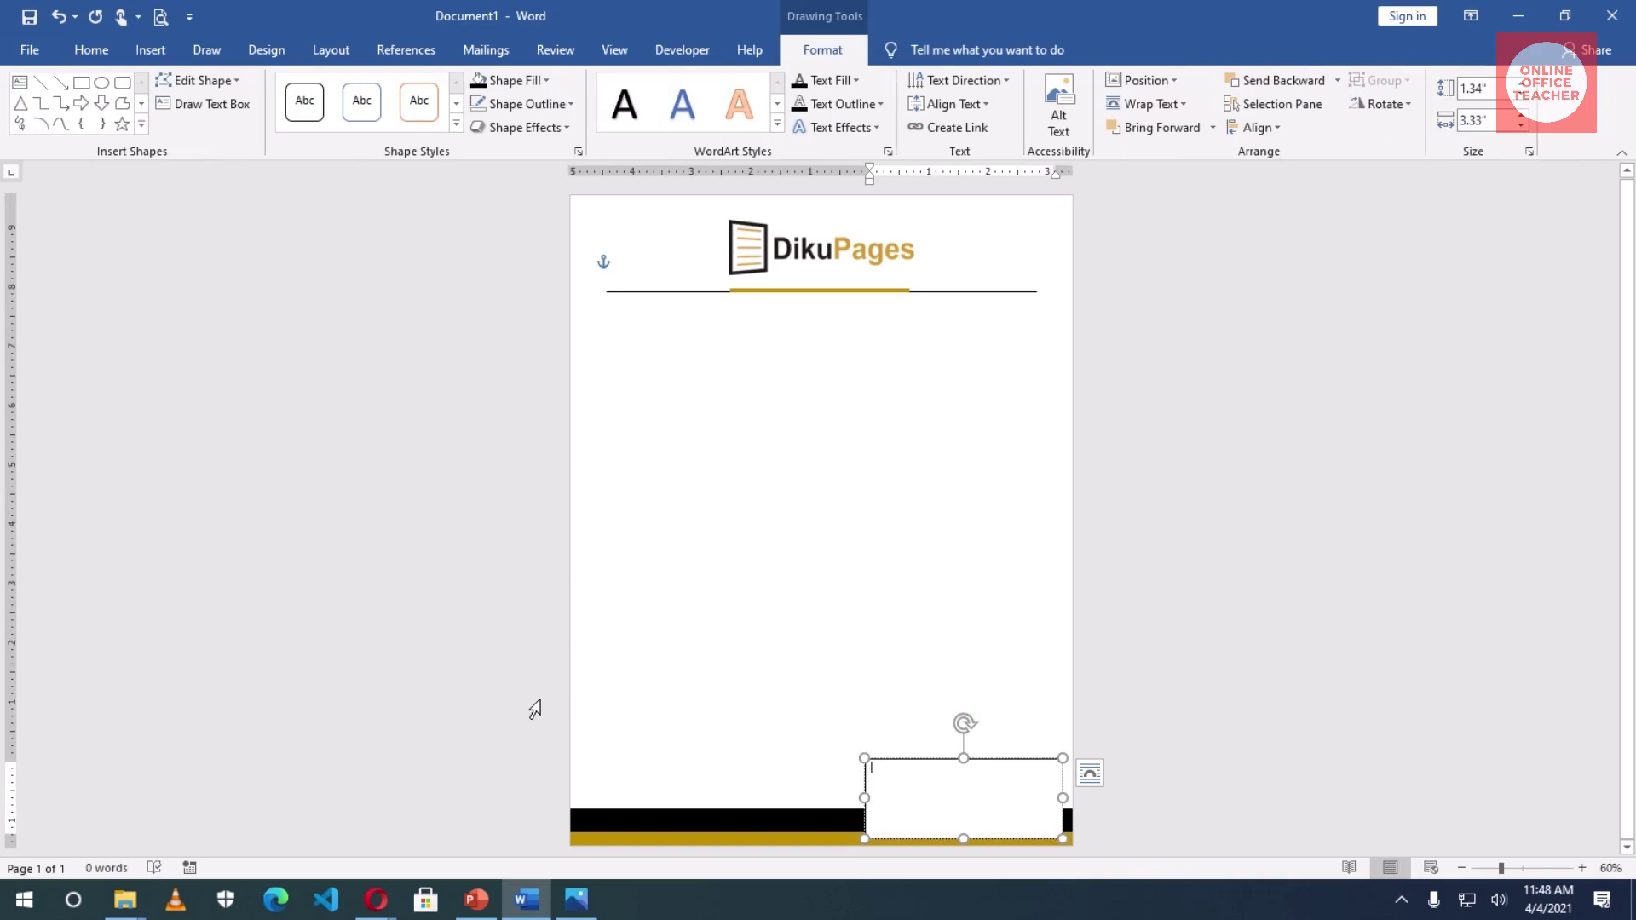
# - Enter the phone, email and location lines, undo the email hyperlink, and shorten the box to 1.09"
pyautogui.write('pho')
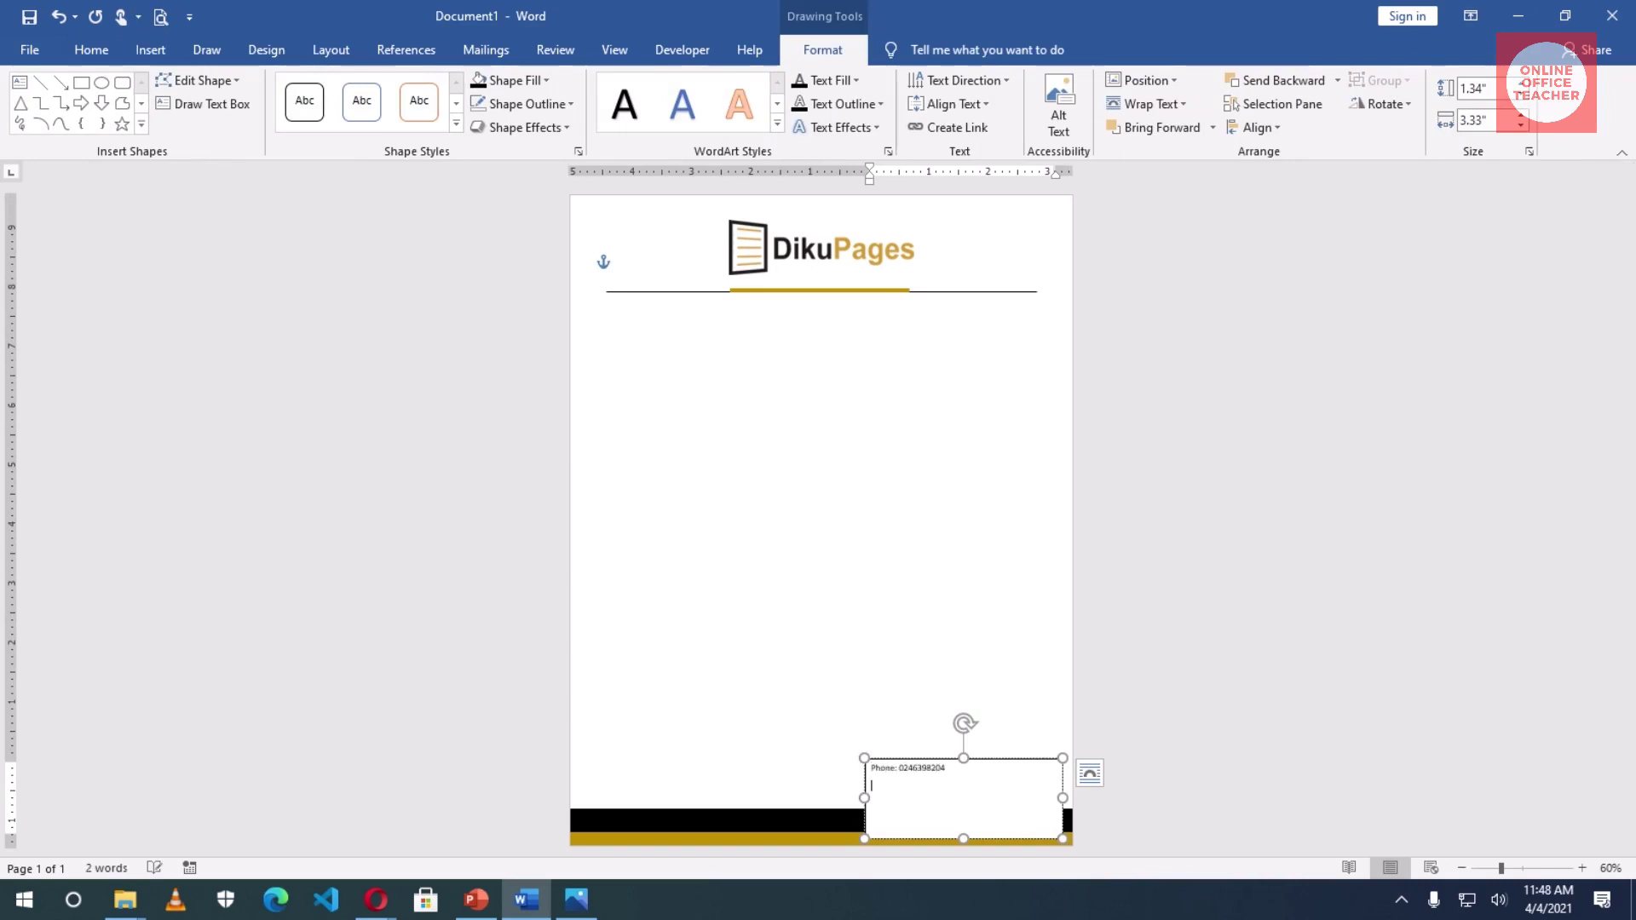
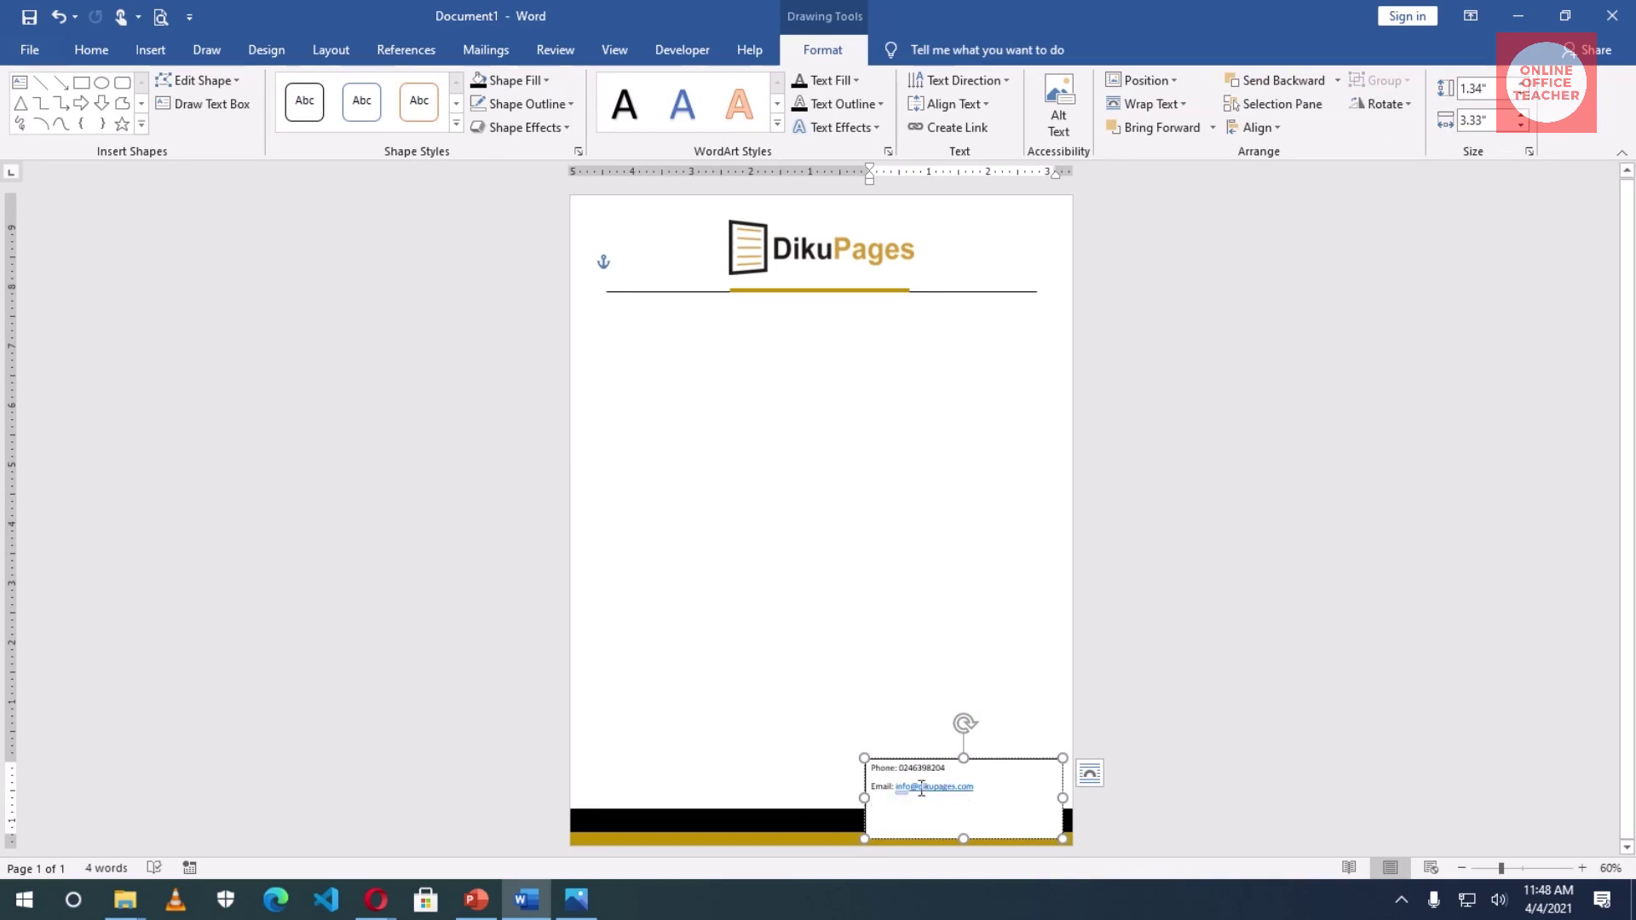
pyautogui.press('Return')
pyautogui.click(58, 16)
pyautogui.write('Loc')
pyautogui.write('Loc: E-E')
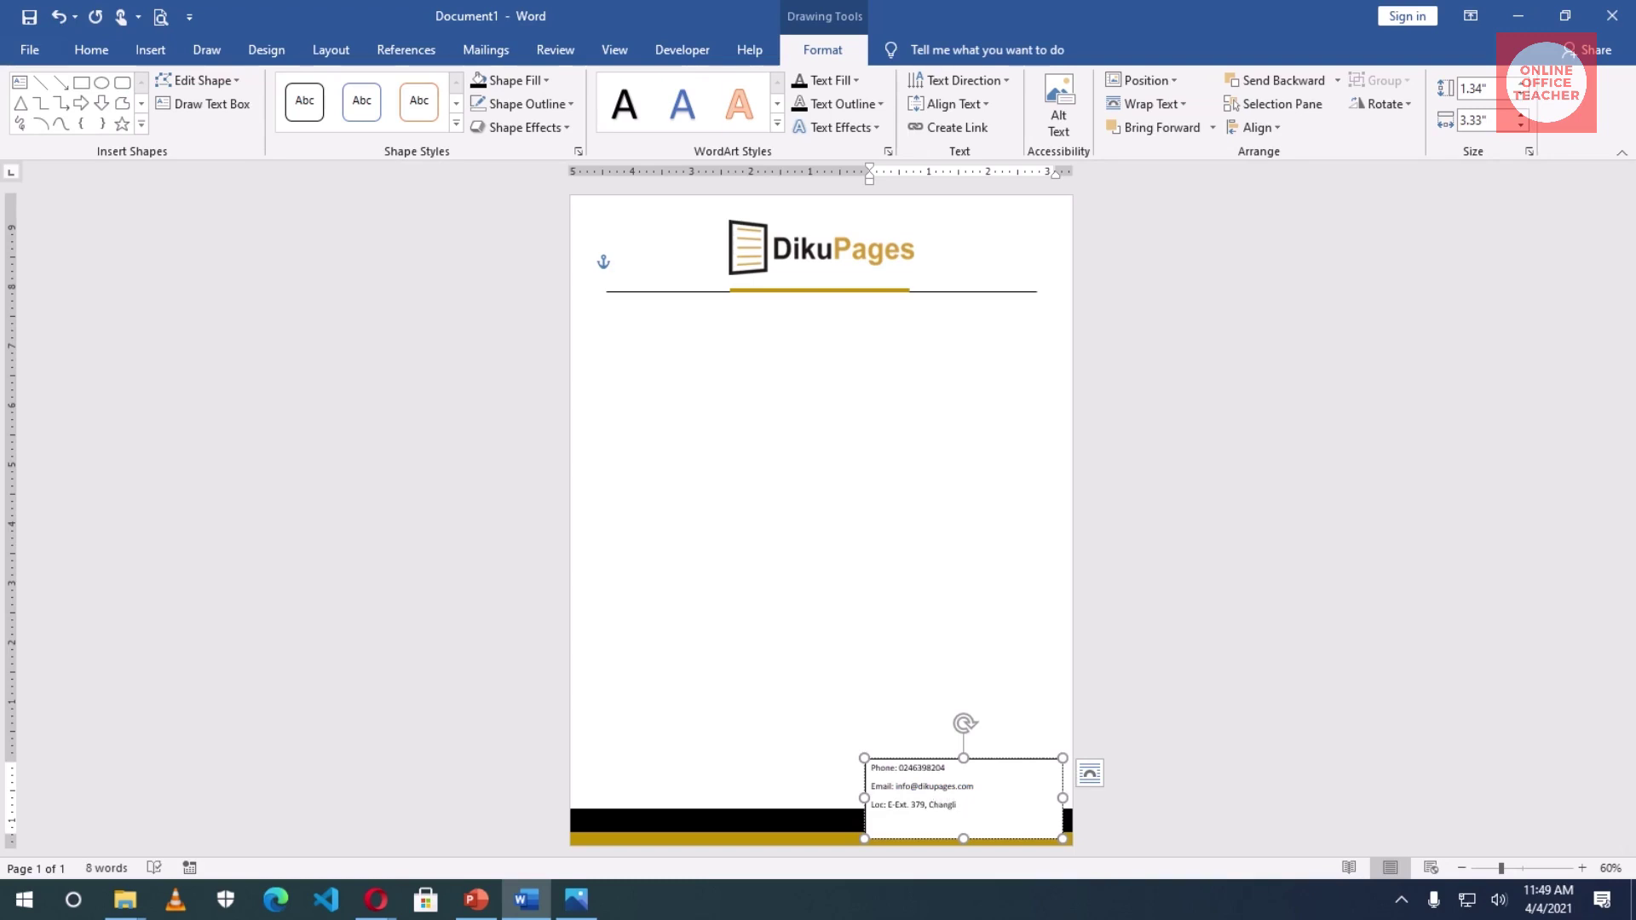
pyautogui.moveTo(962, 758); pyautogui.dragTo(963, 771)
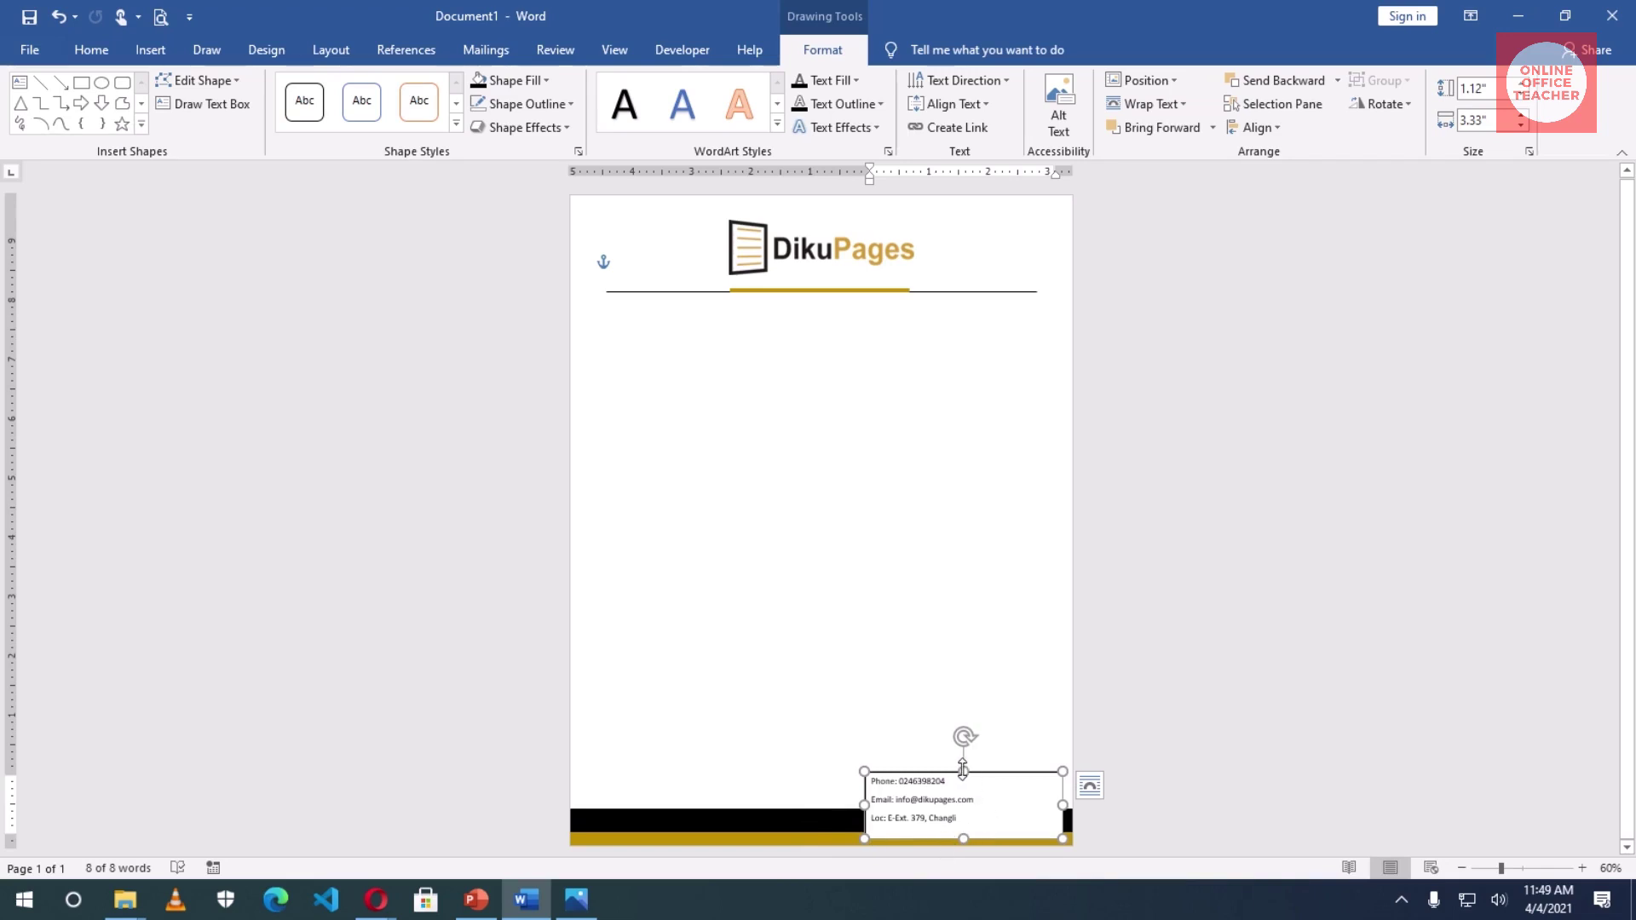
pyautogui.moveTo(963, 768); pyautogui.dragTo(869, 780)
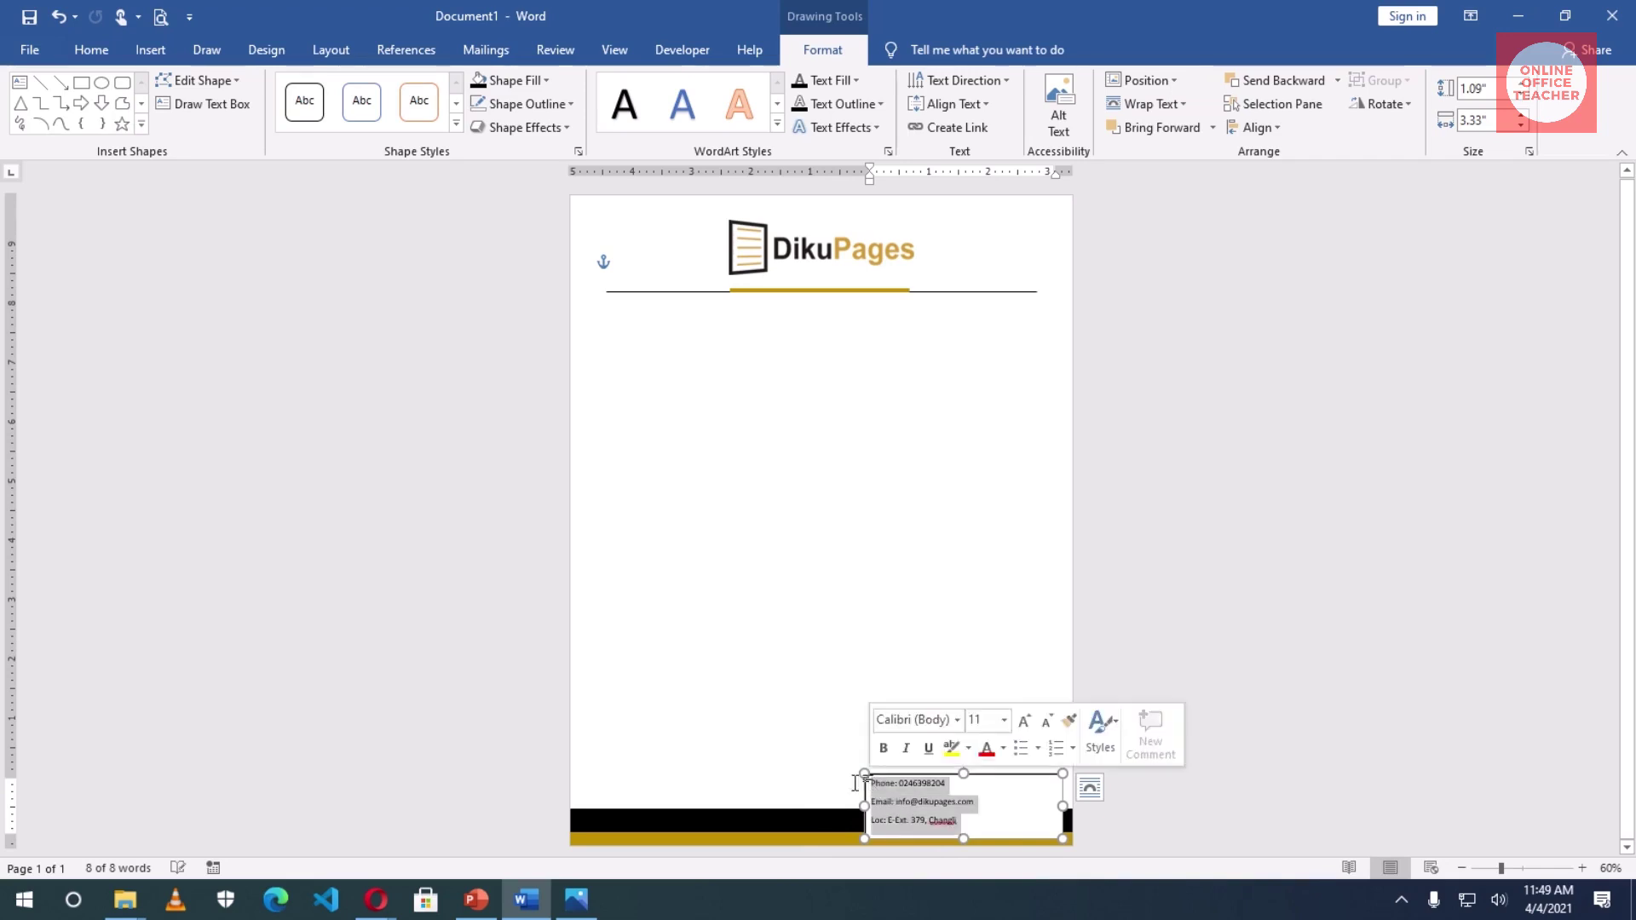
# - Right-align the contact lines, give the box no fill and no outline, and select the location line
pyautogui.click(92, 51)
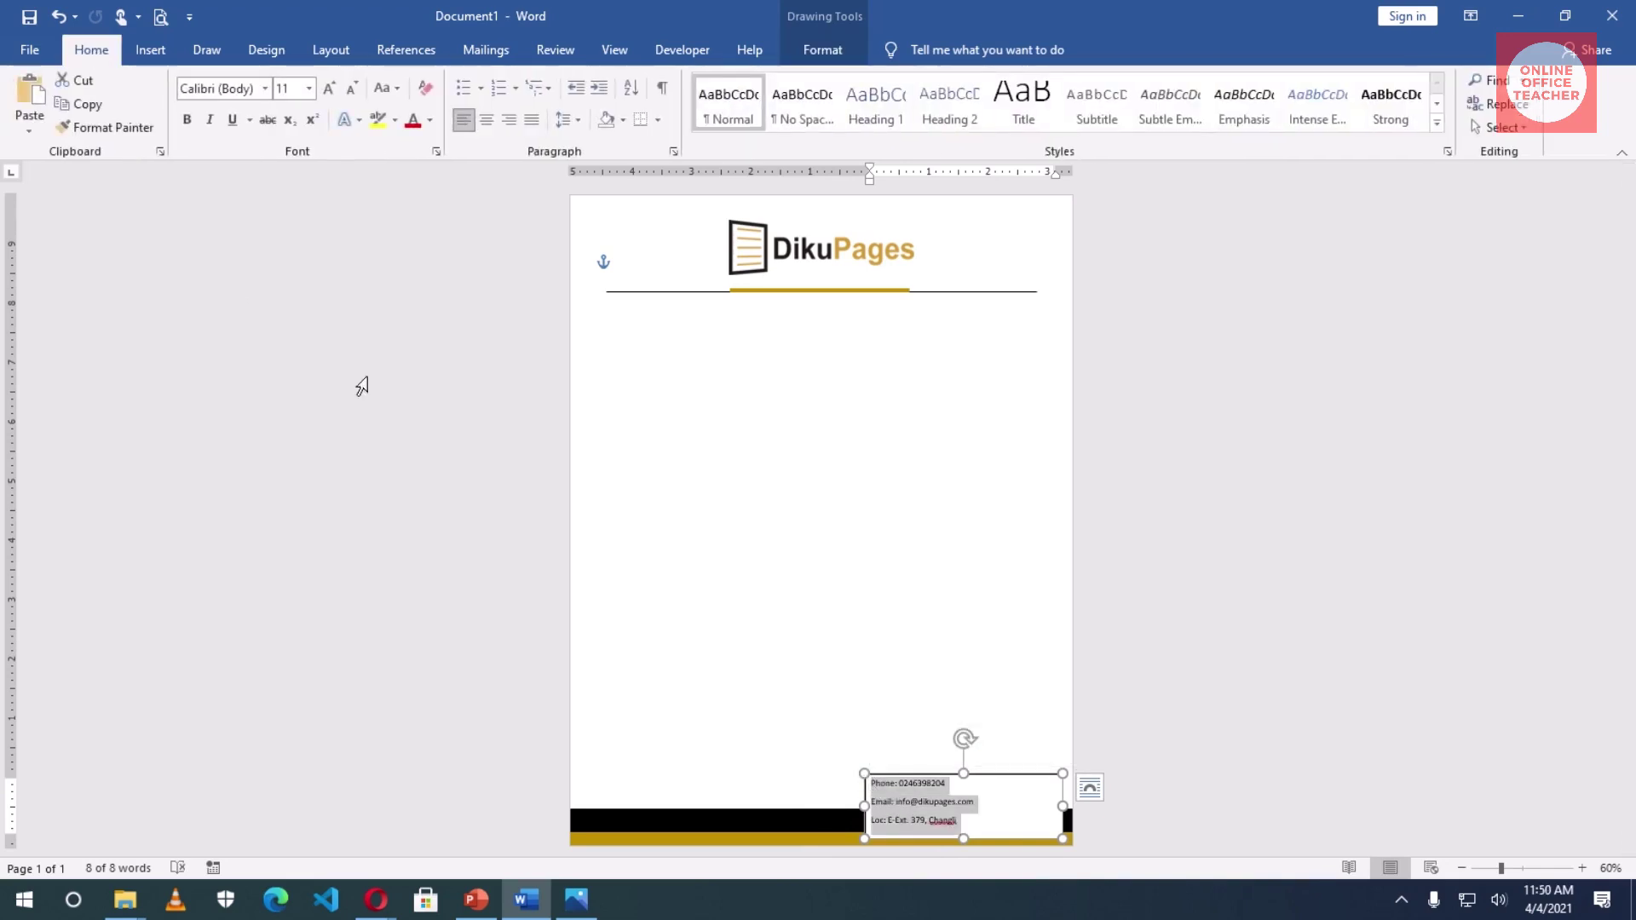
pyautogui.click(514, 126)
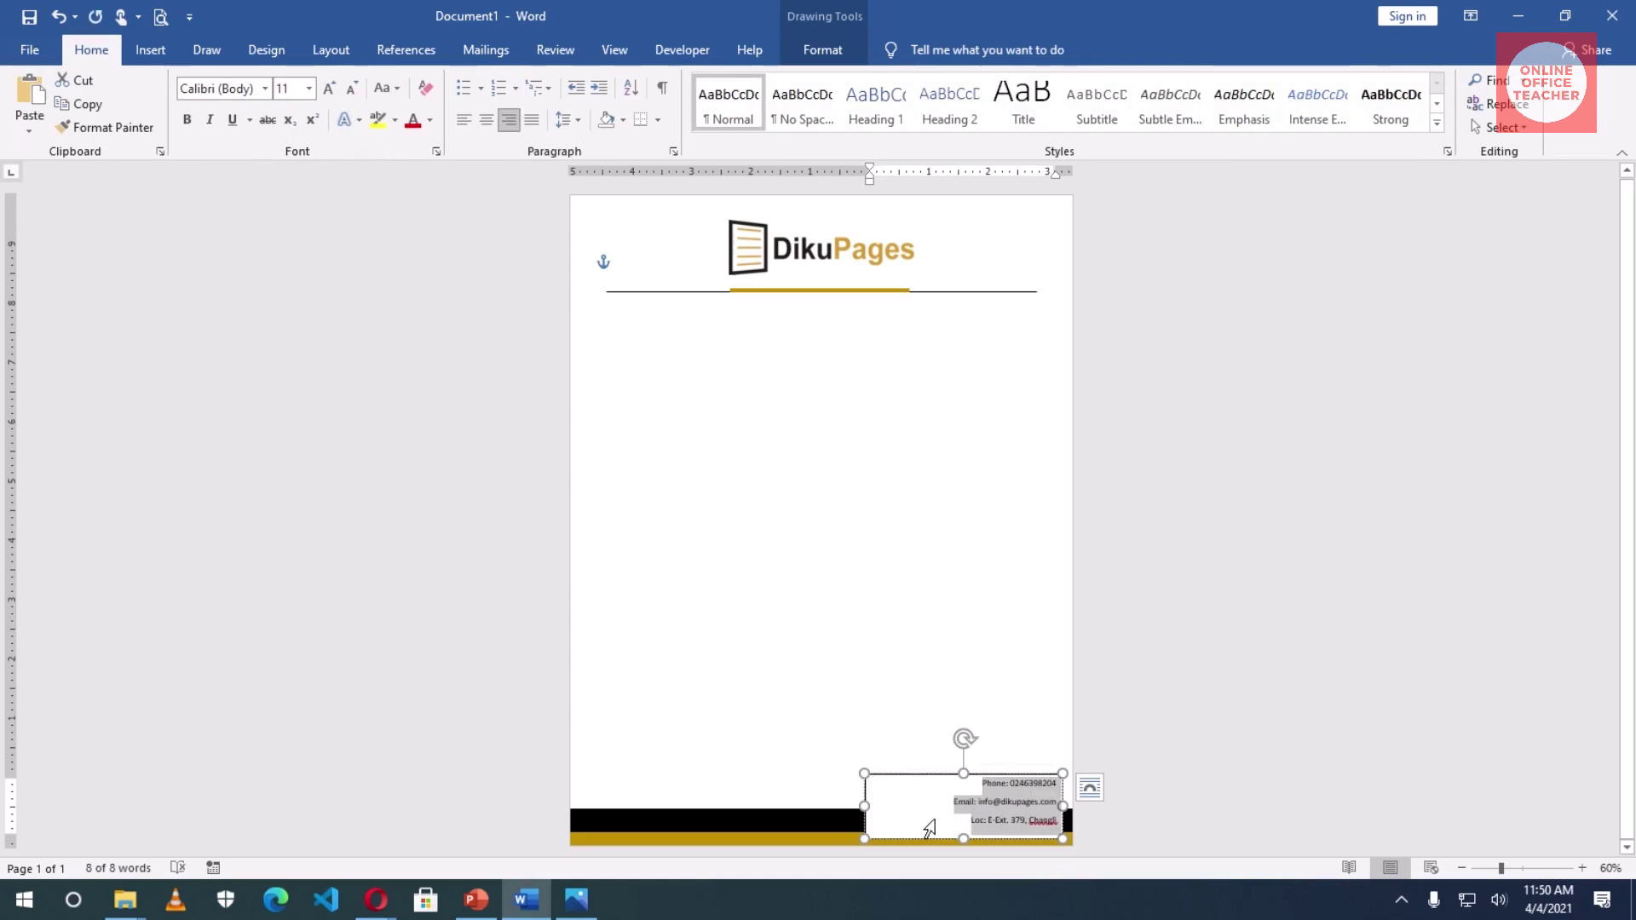
pyautogui.click(823, 50)
pyautogui.click(543, 82)
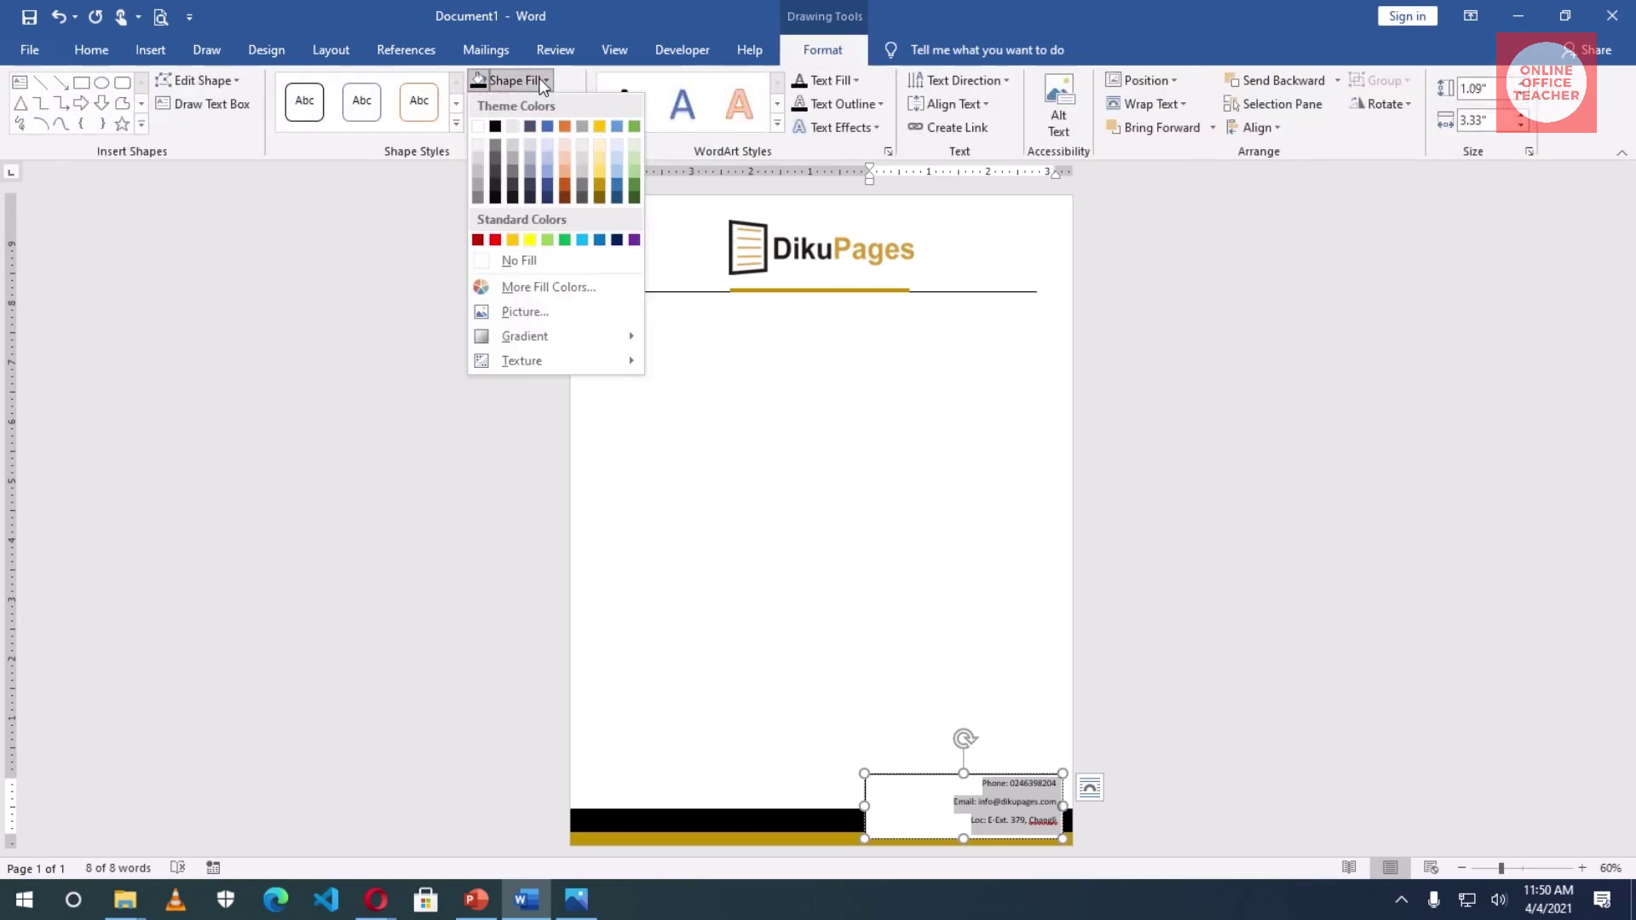
pyautogui.click(543, 259)
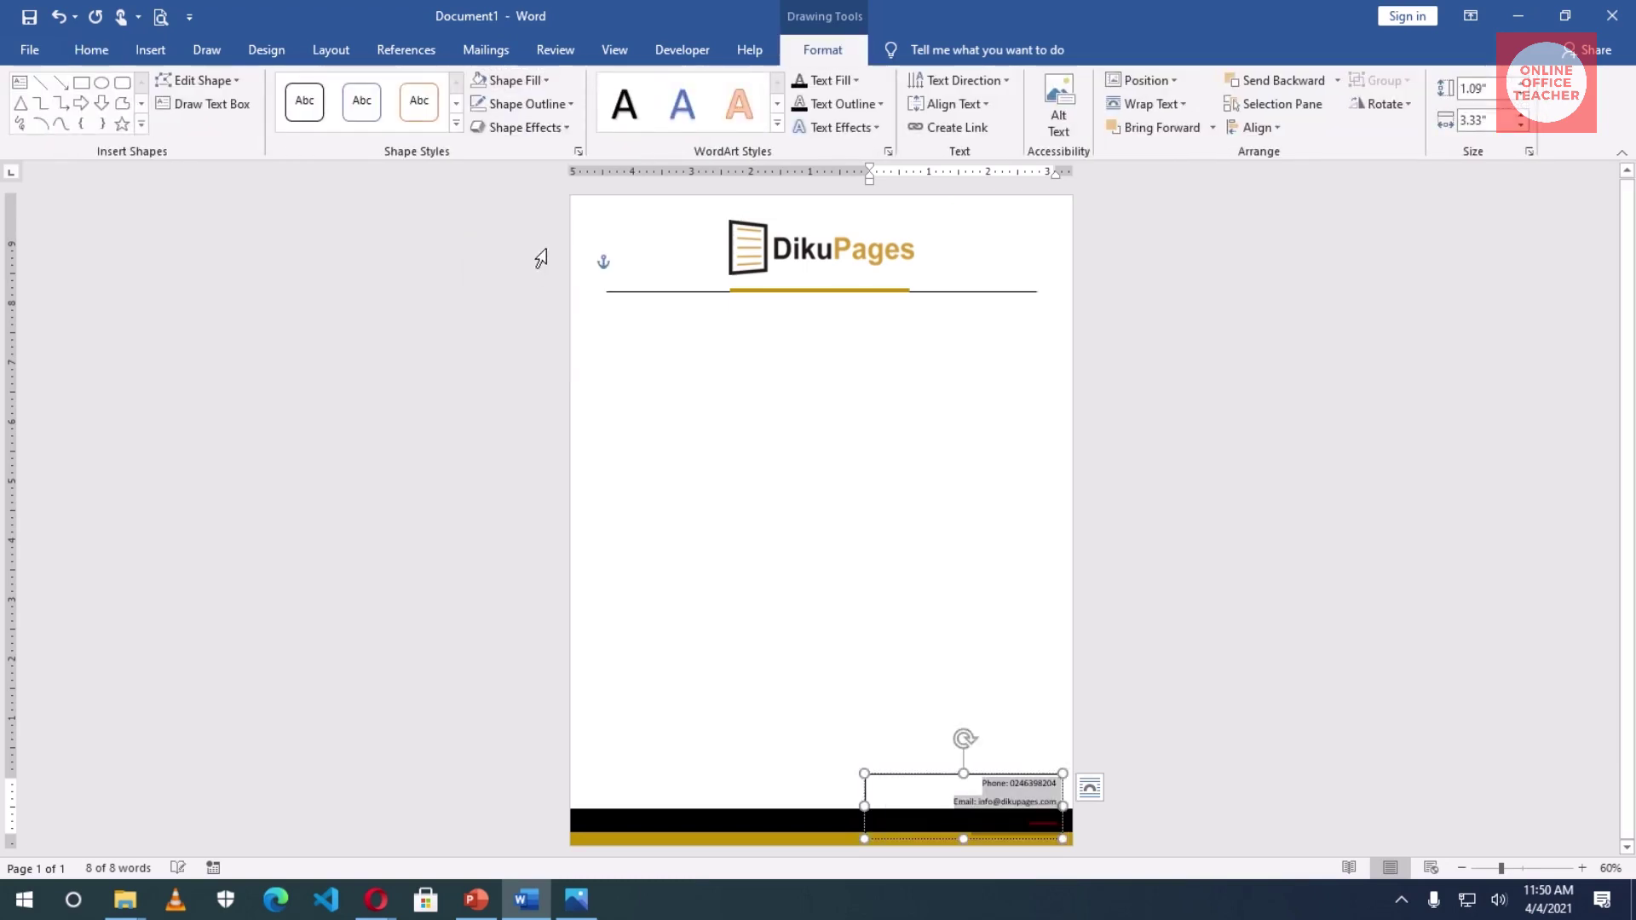
pyautogui.click(557, 104)
pyautogui.click(557, 288)
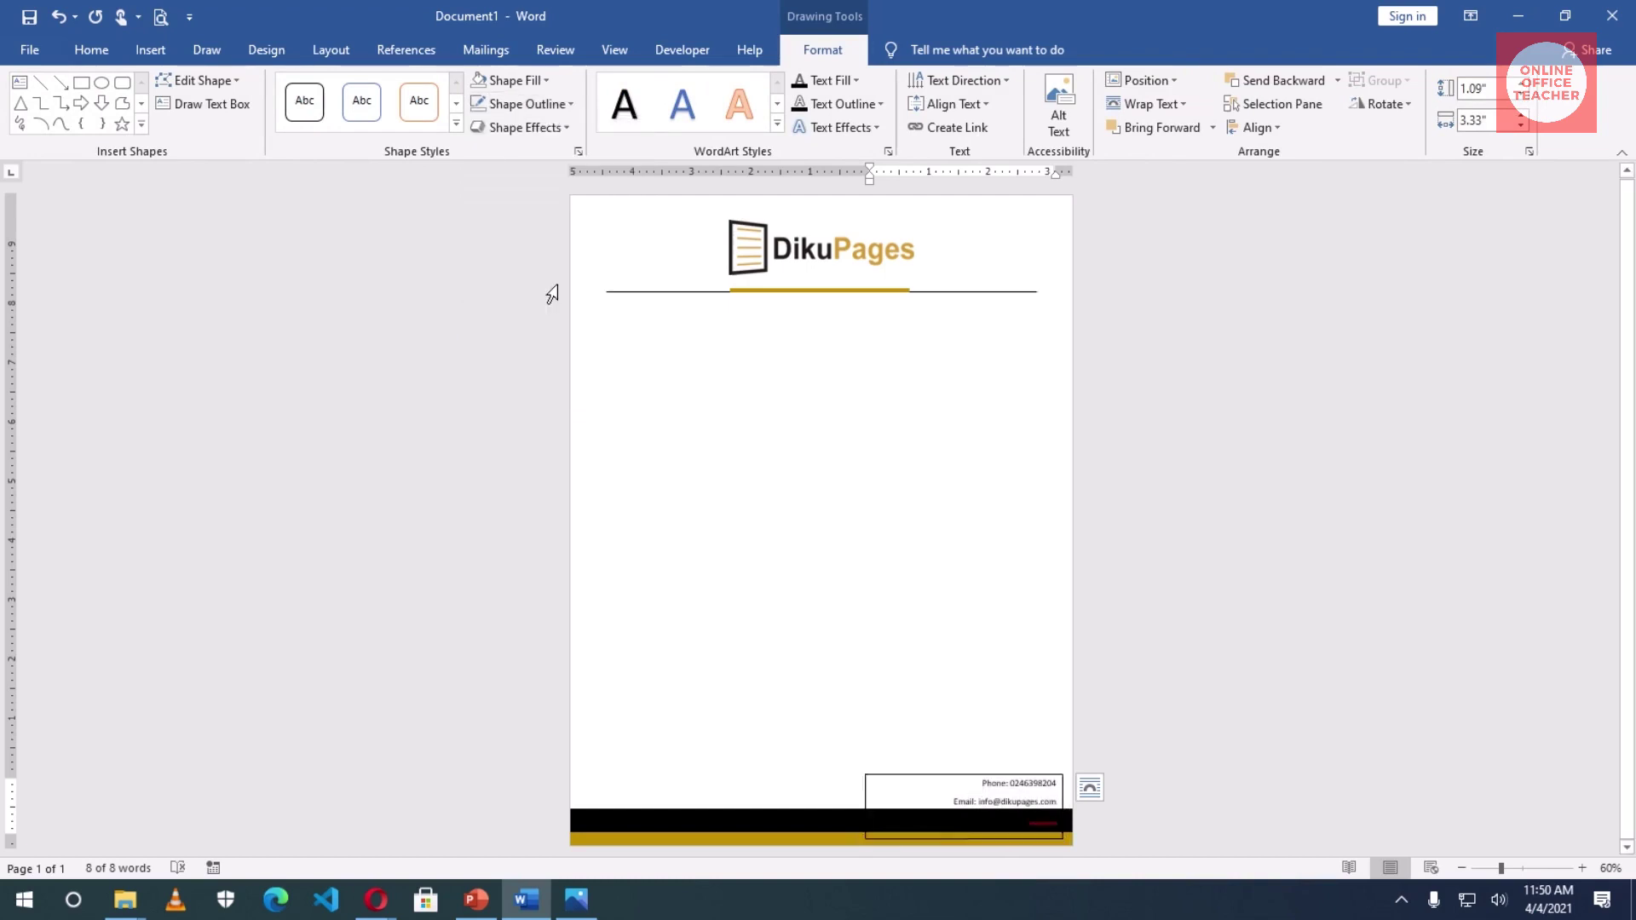
pyautogui.click(1019, 822)
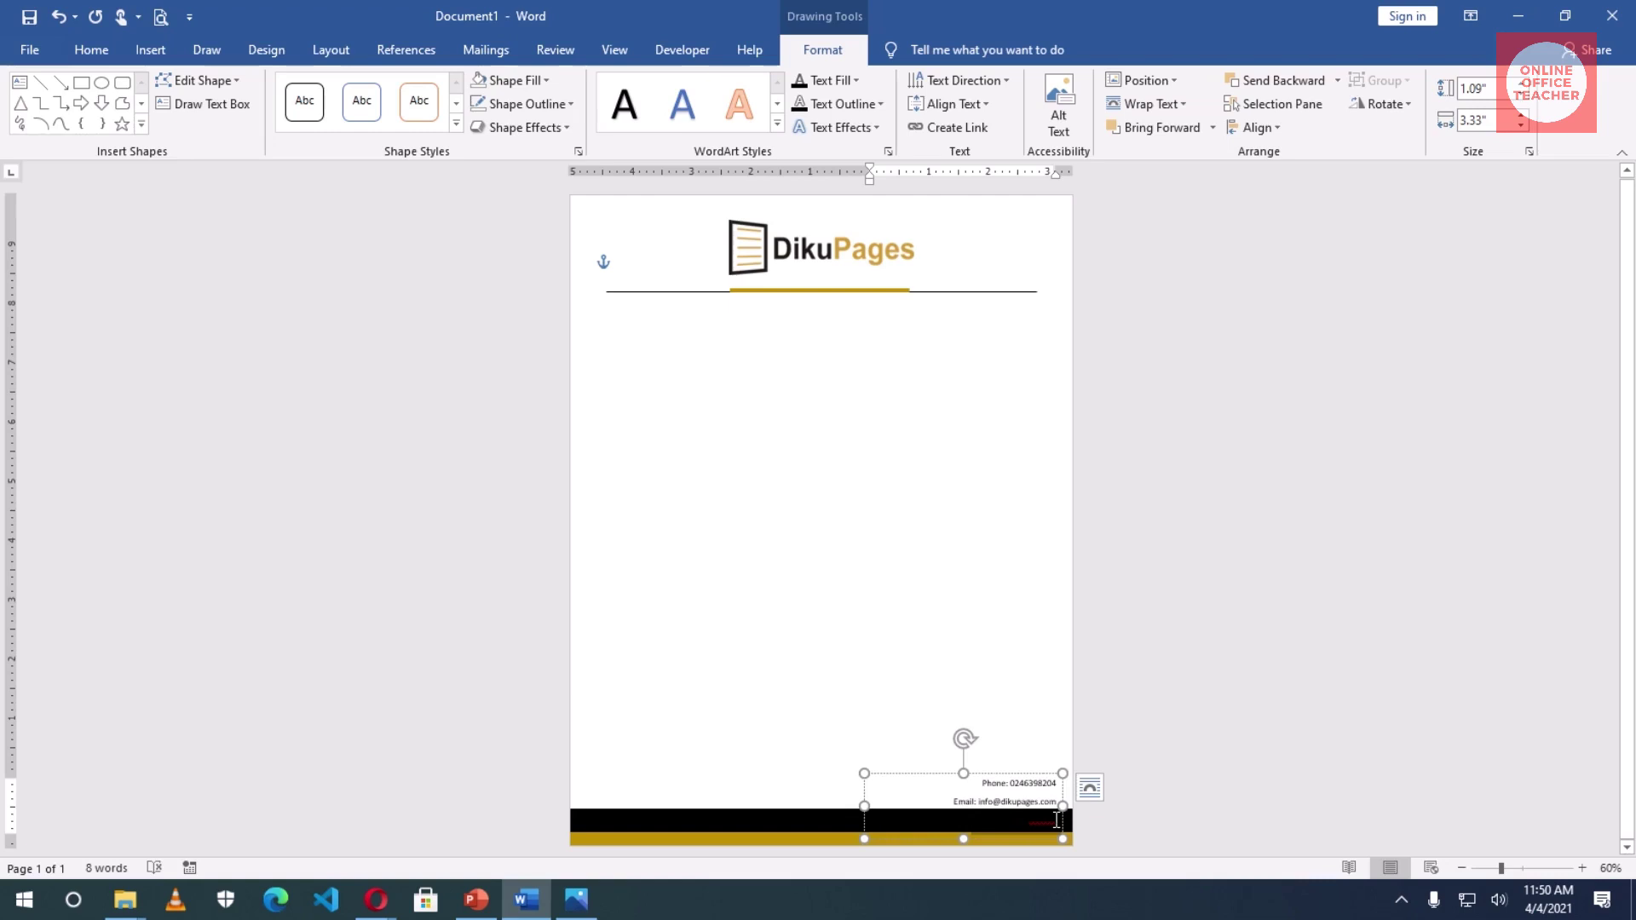
pyautogui.moveTo(1056, 820); pyautogui.dragTo(1042, 821)
# - Color the location line white, bold all contact text, and append '- Tamale' to the location
pyautogui.click(91, 51)
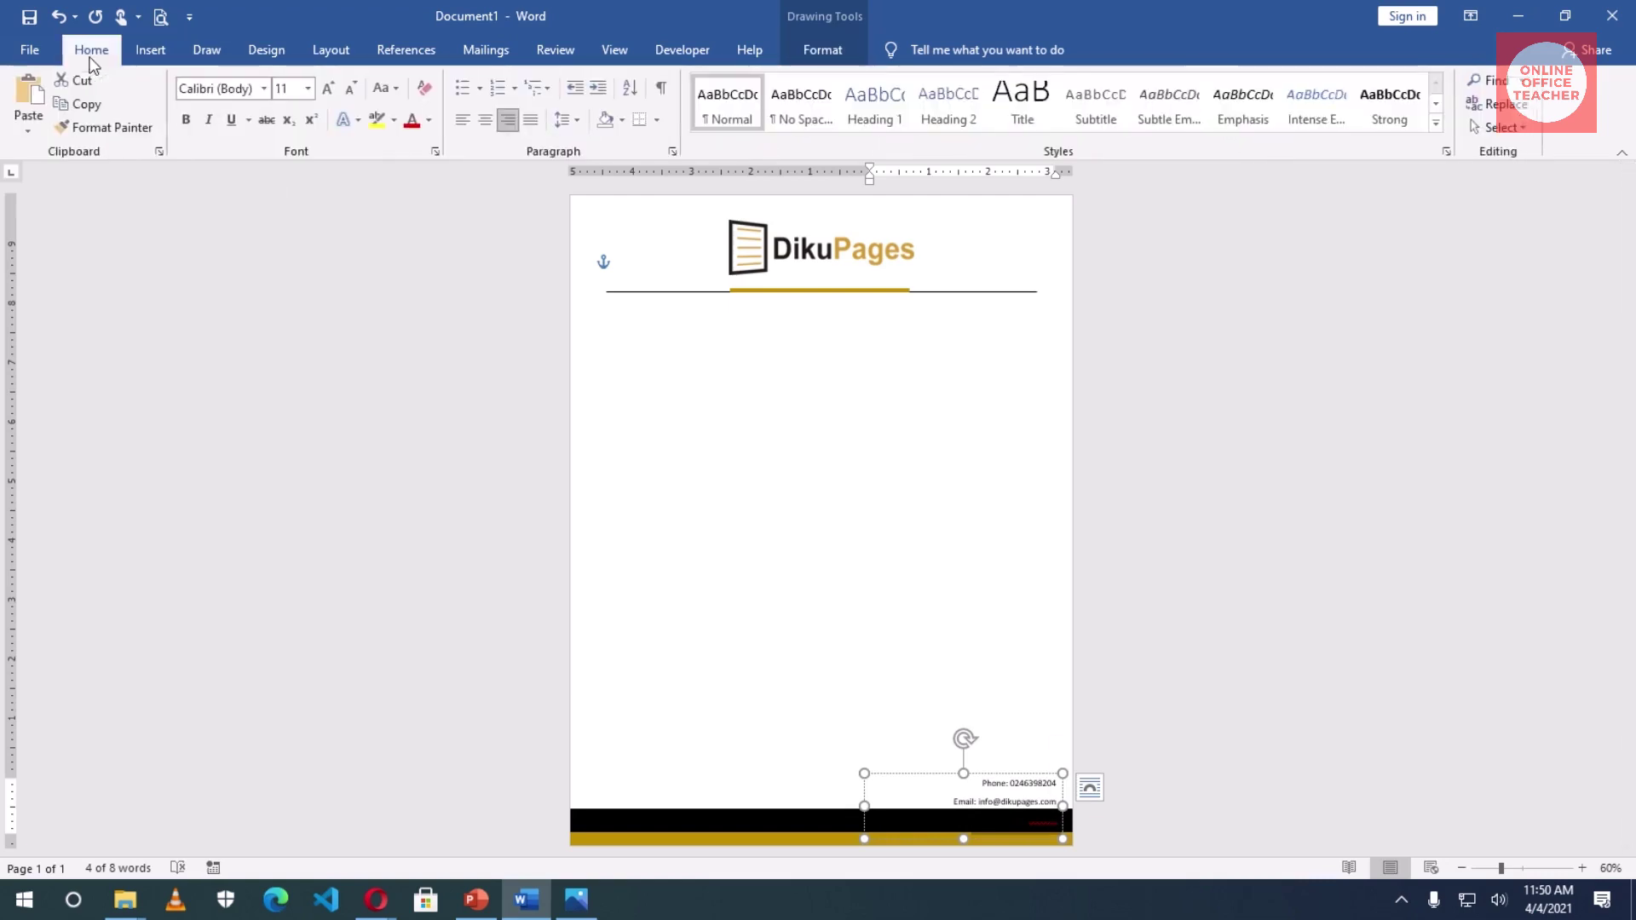
pyautogui.click(429, 121)
pyautogui.click(415, 191)
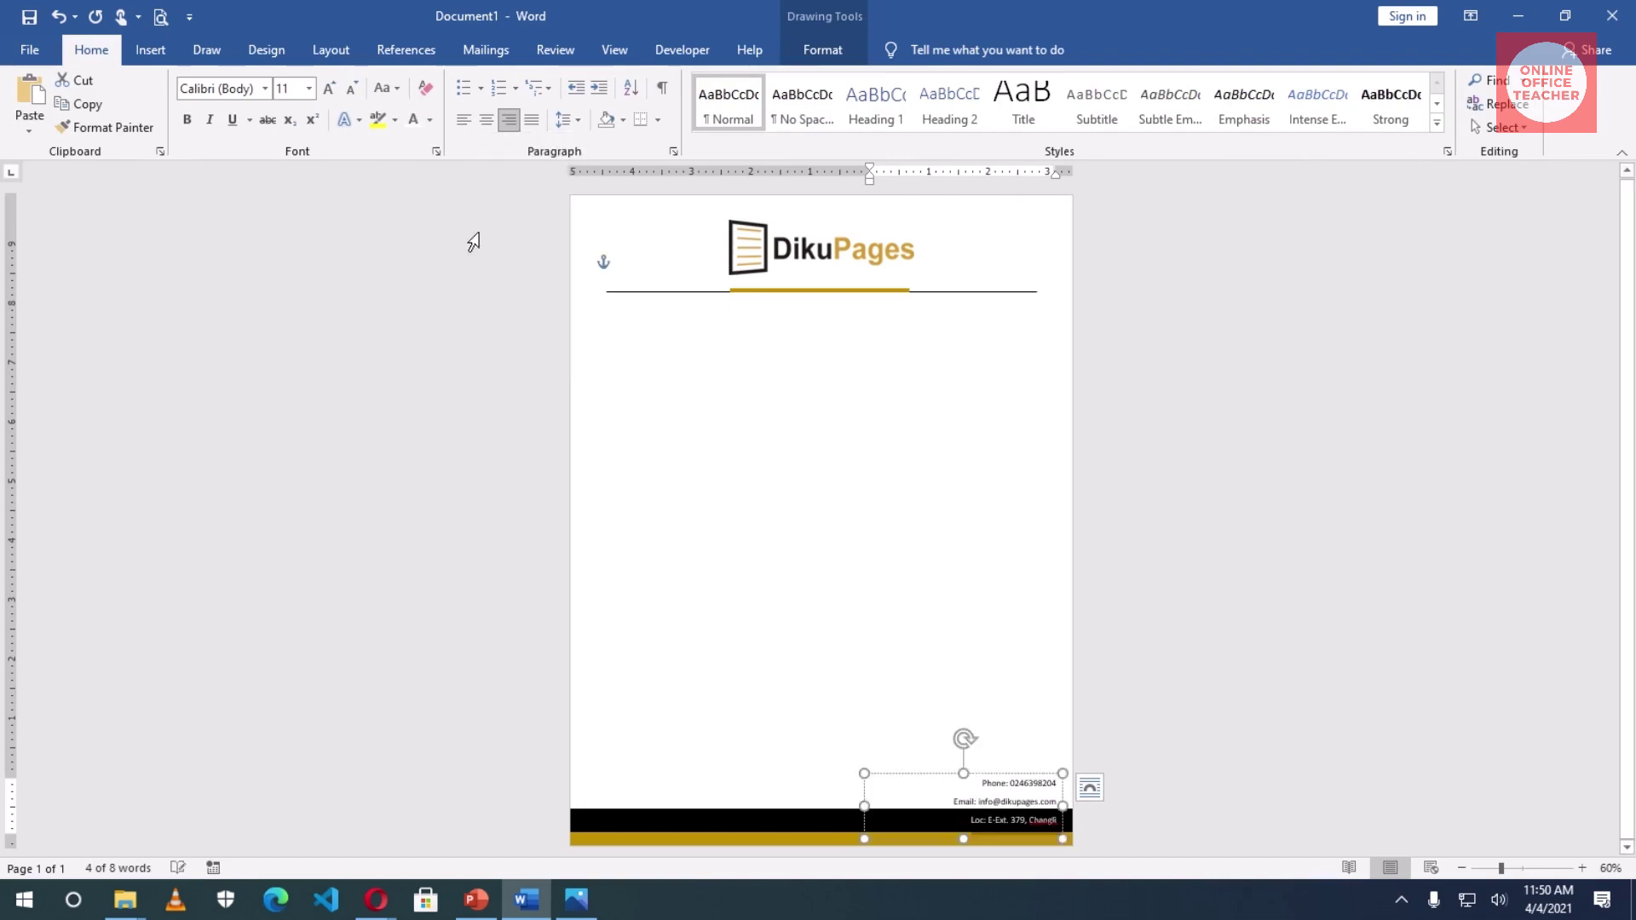
pyautogui.hotkey('ctrl', 'a')
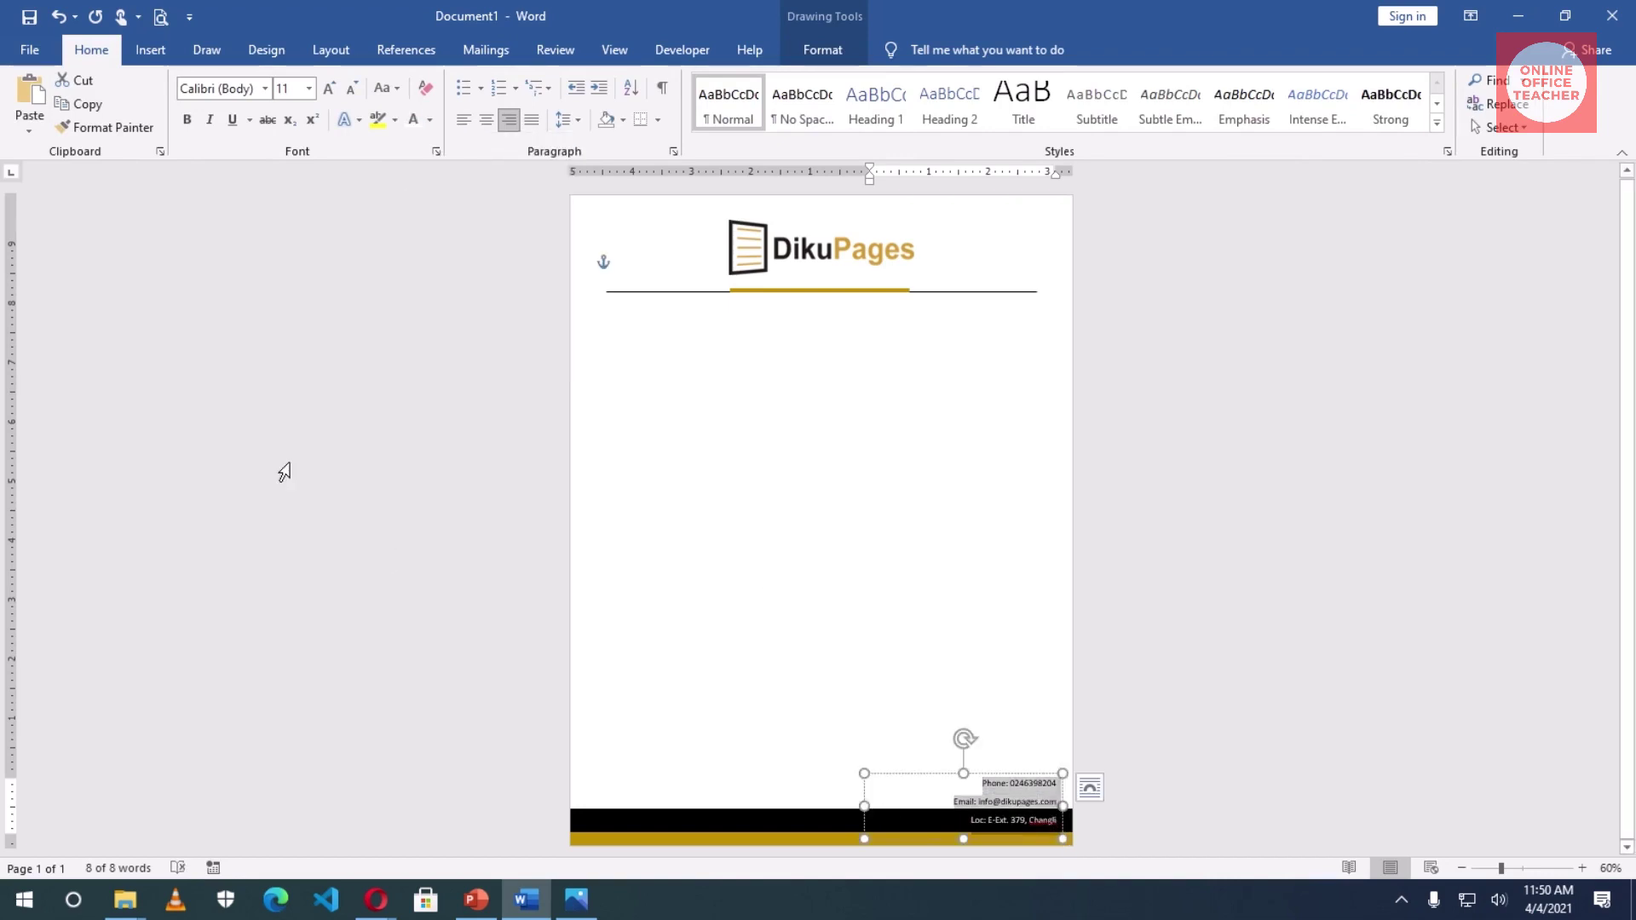
pyautogui.click(197, 121)
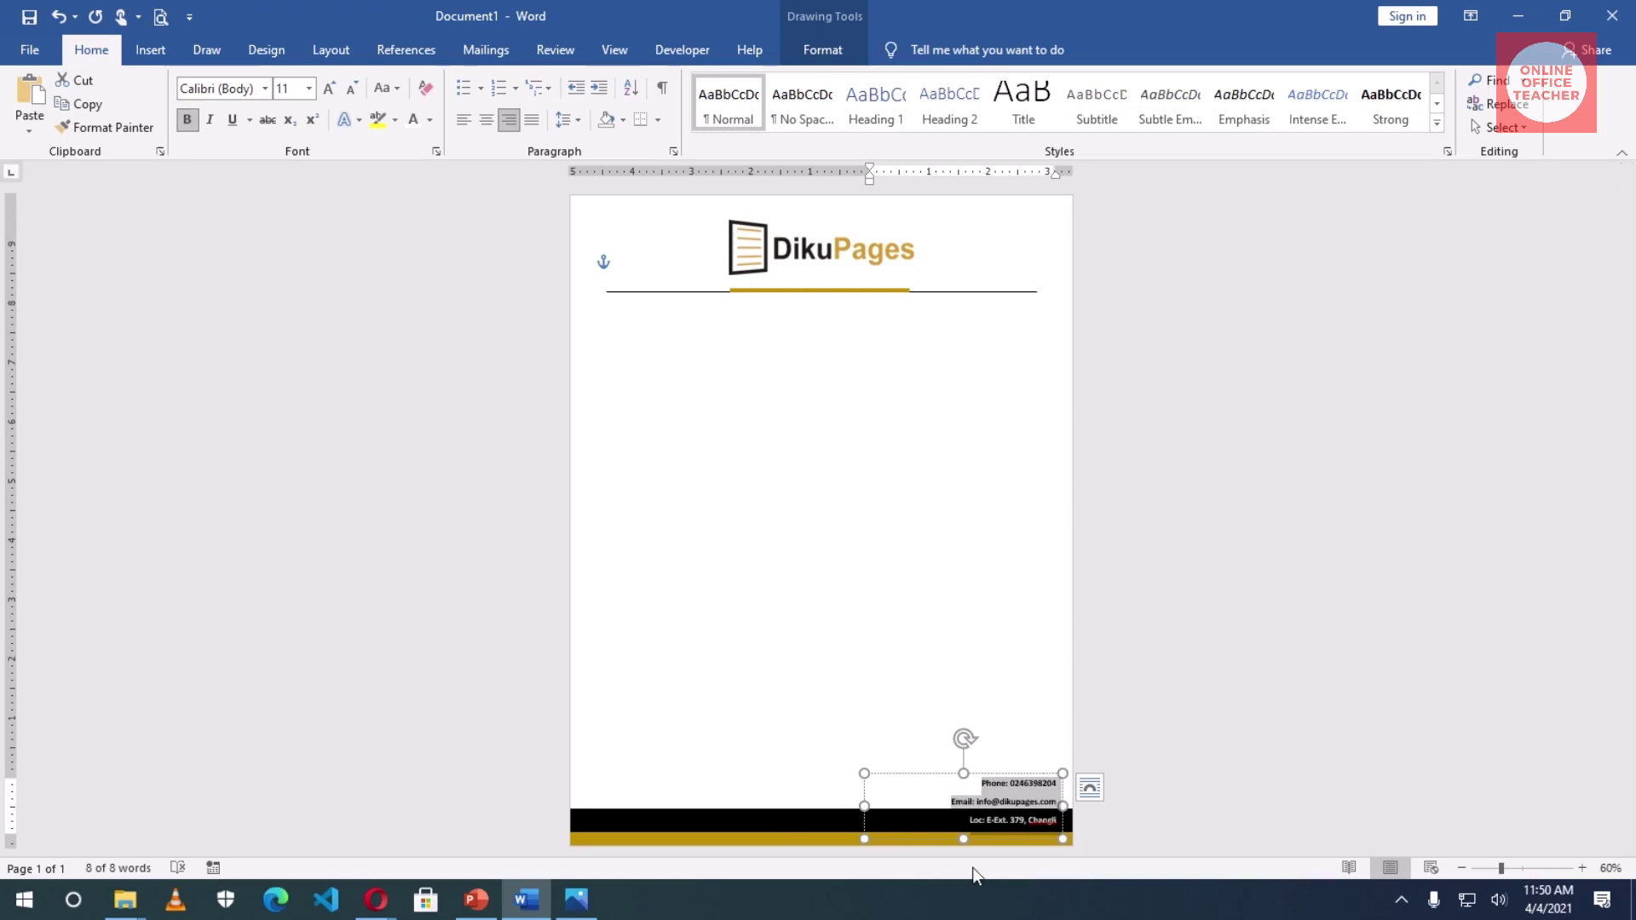
pyautogui.click(1061, 820)
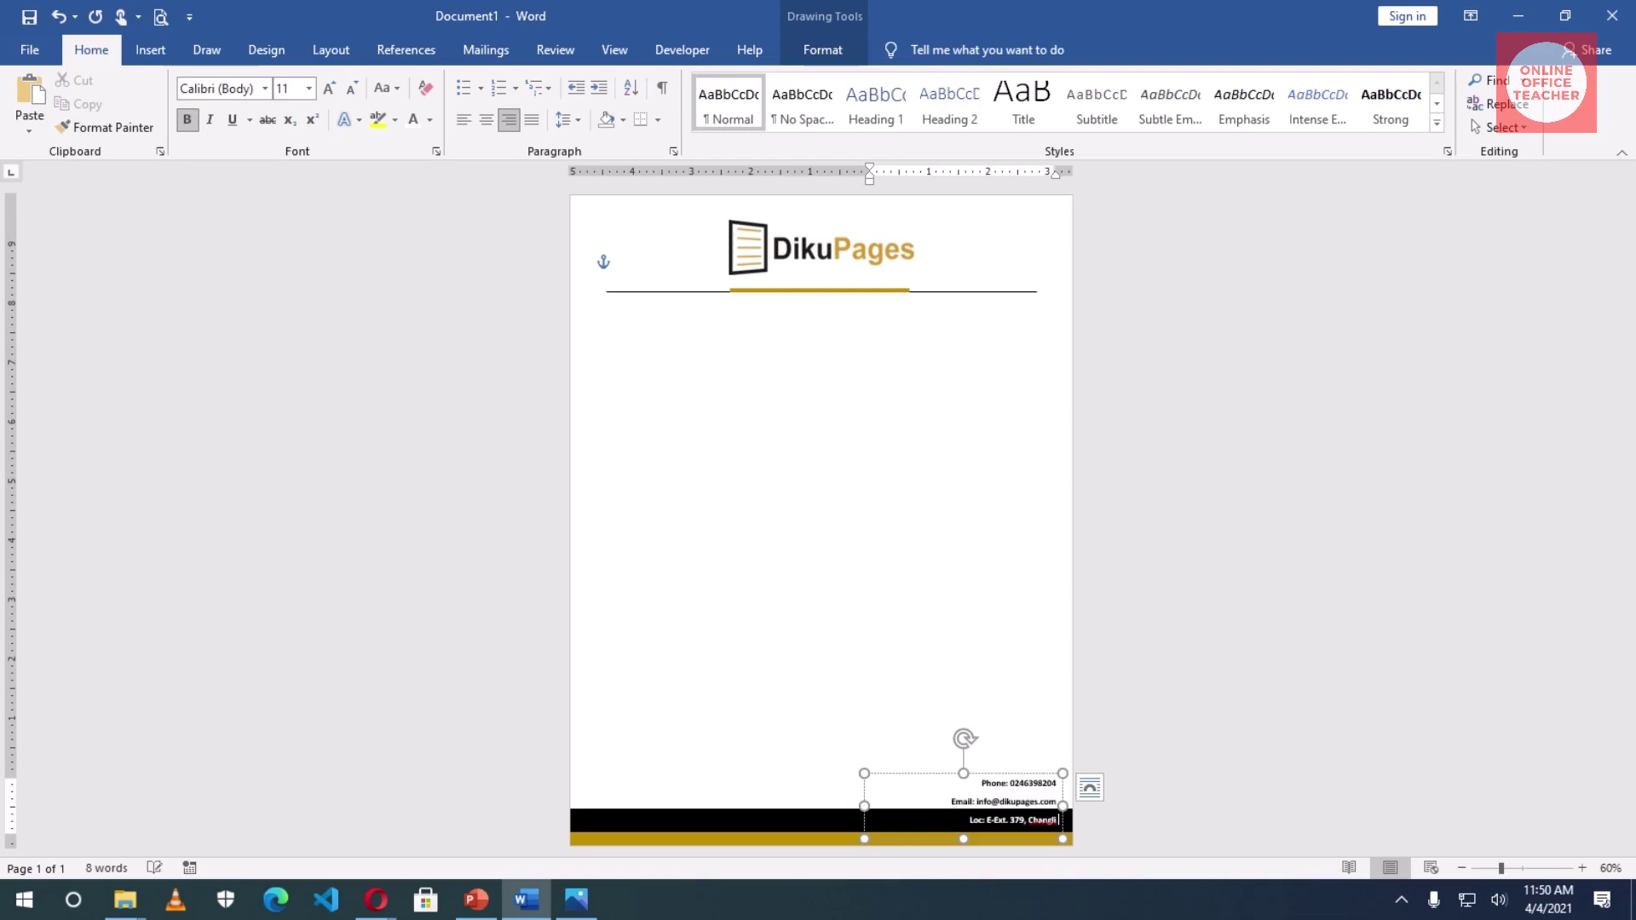
pyautogui.write('- Ta')
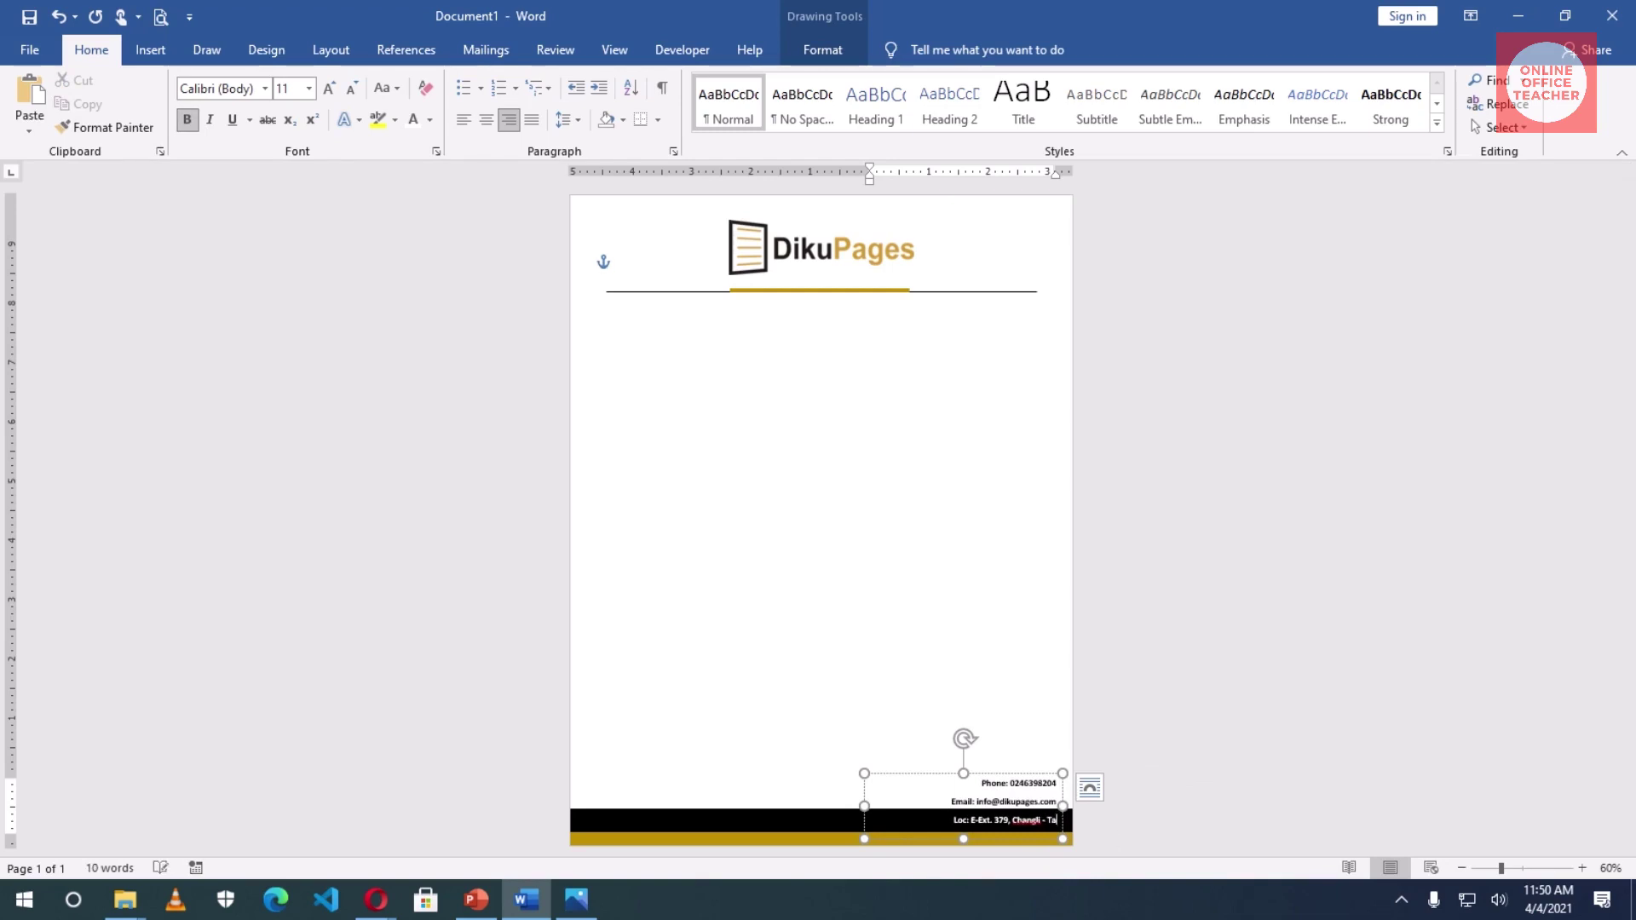
pyautogui.write('male')
pyautogui.click(887, 555)
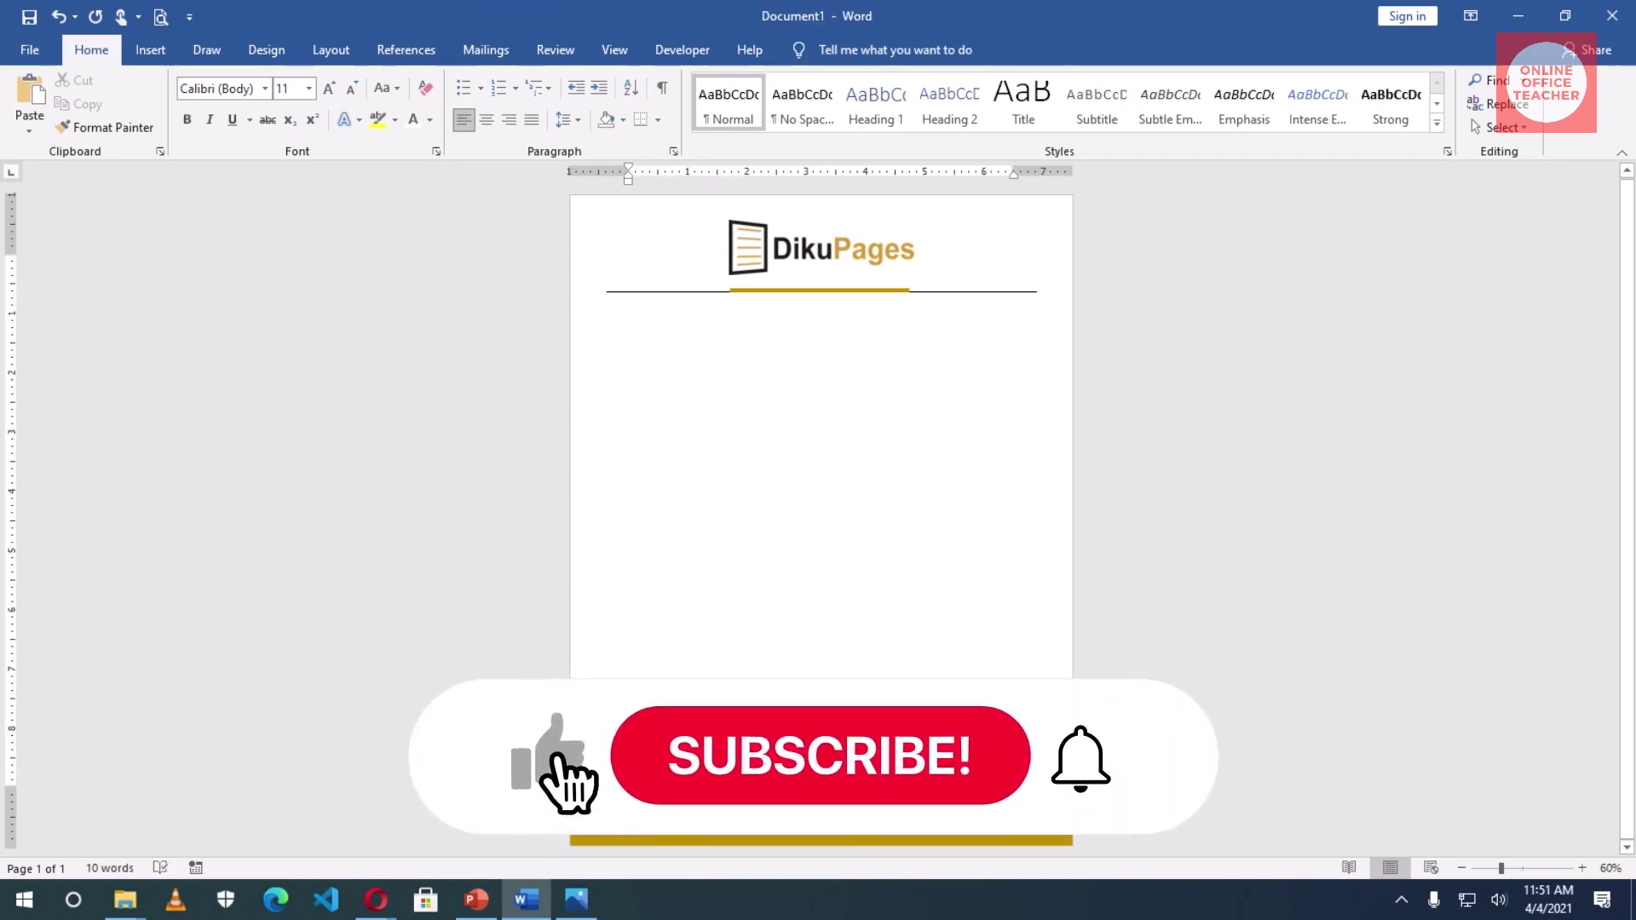
# - Draw a text box just below the header rule
pyautogui.click(150, 51)
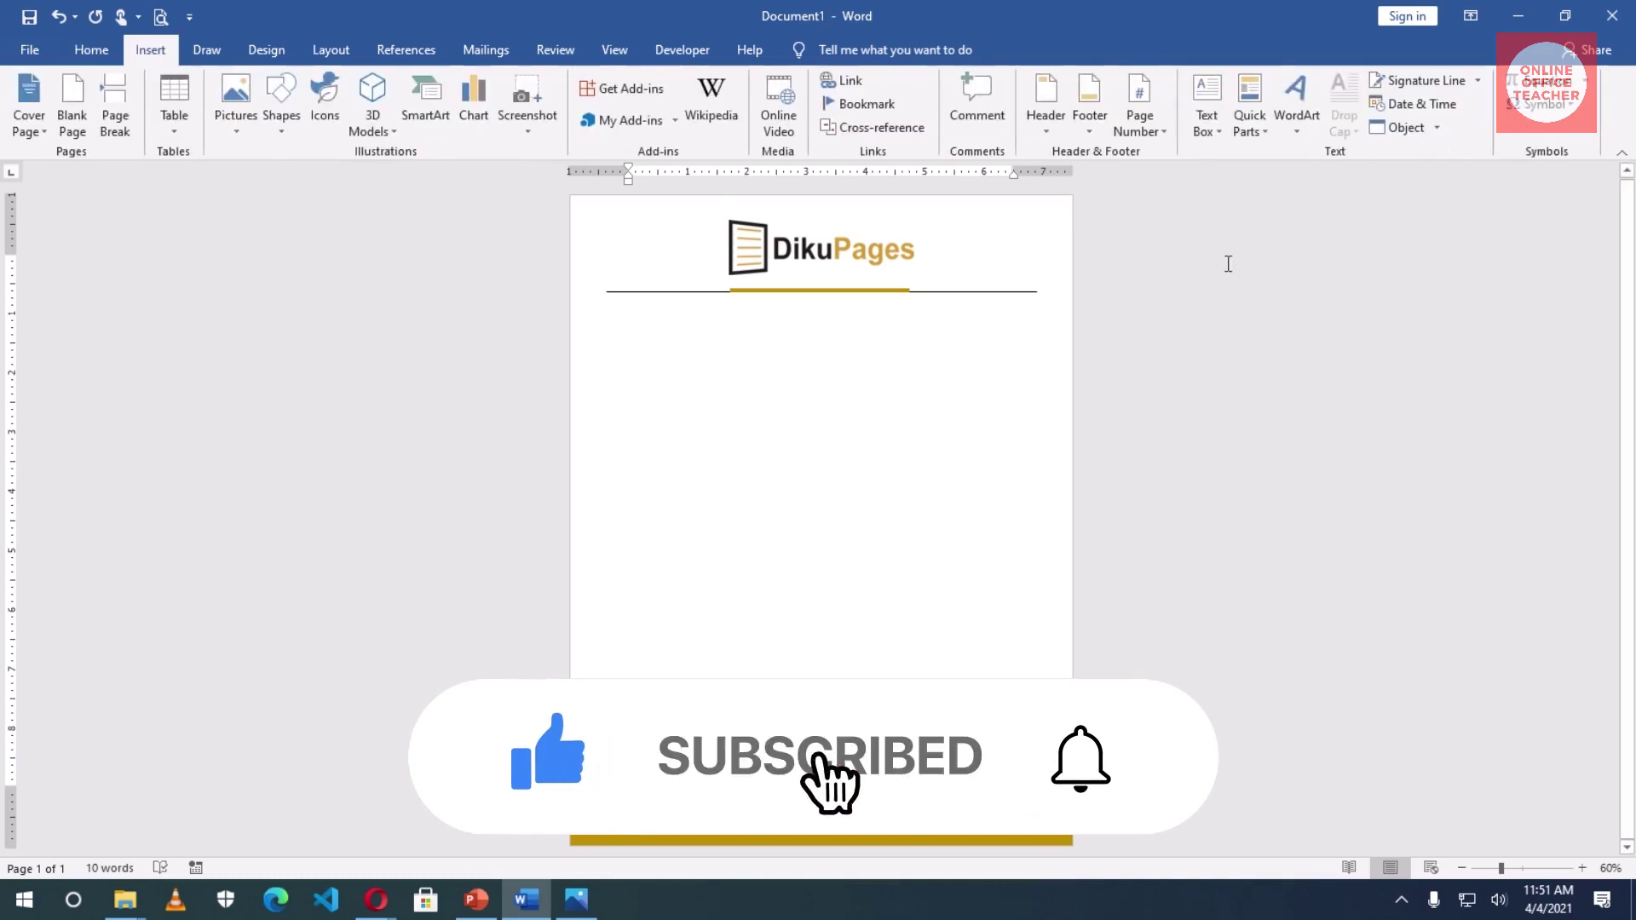
pyautogui.click(1219, 121)
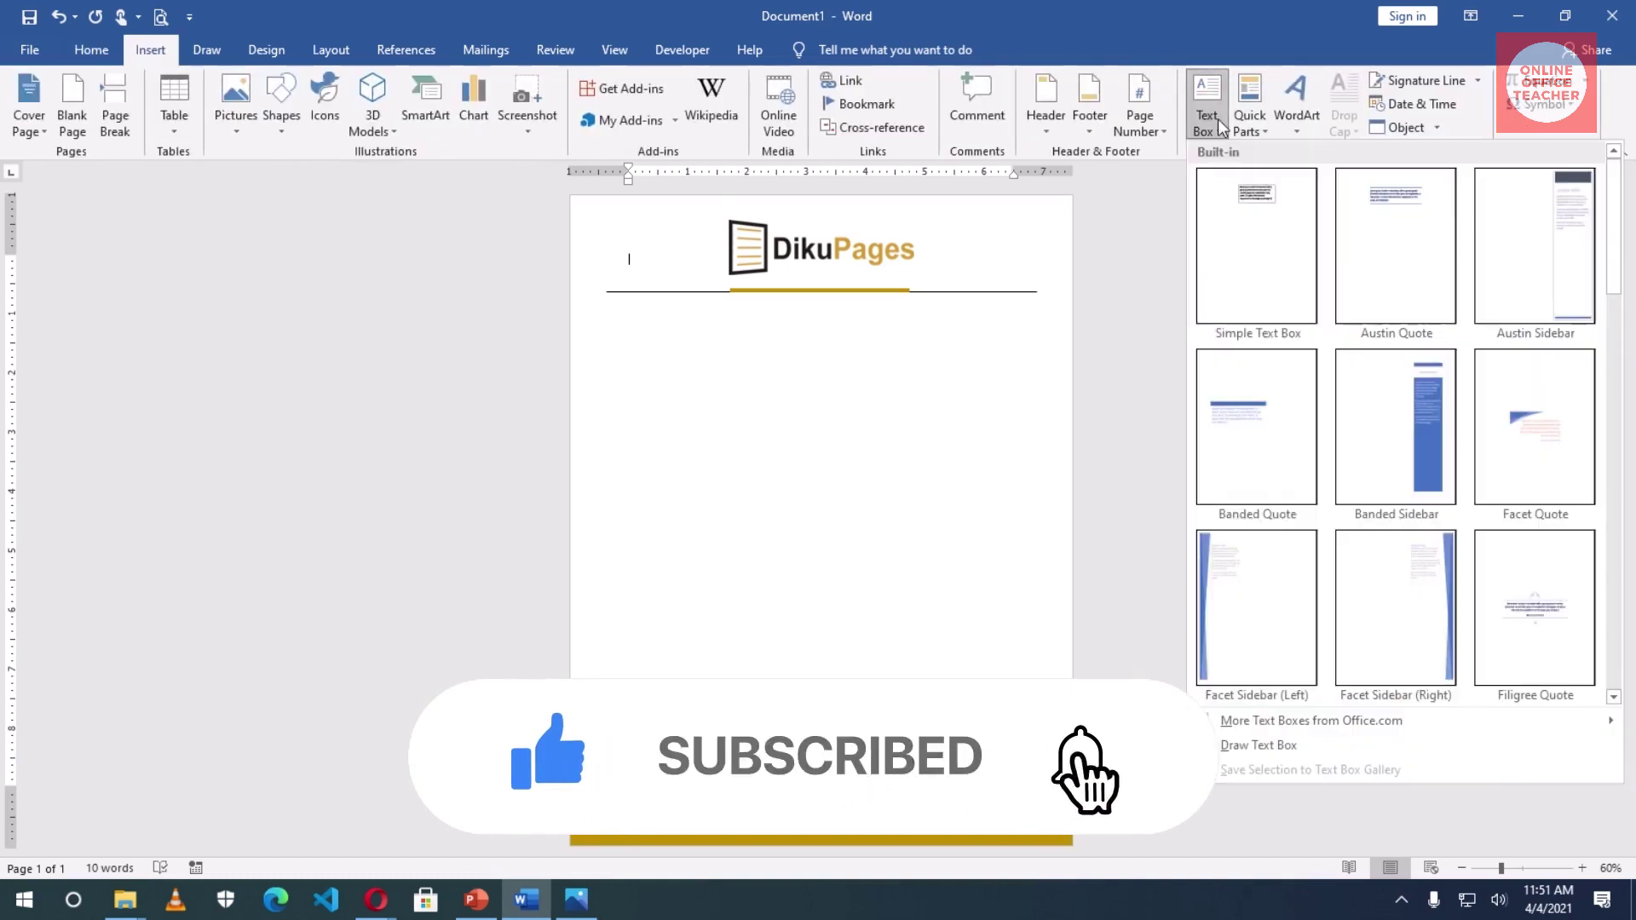
pyautogui.click(1270, 746)
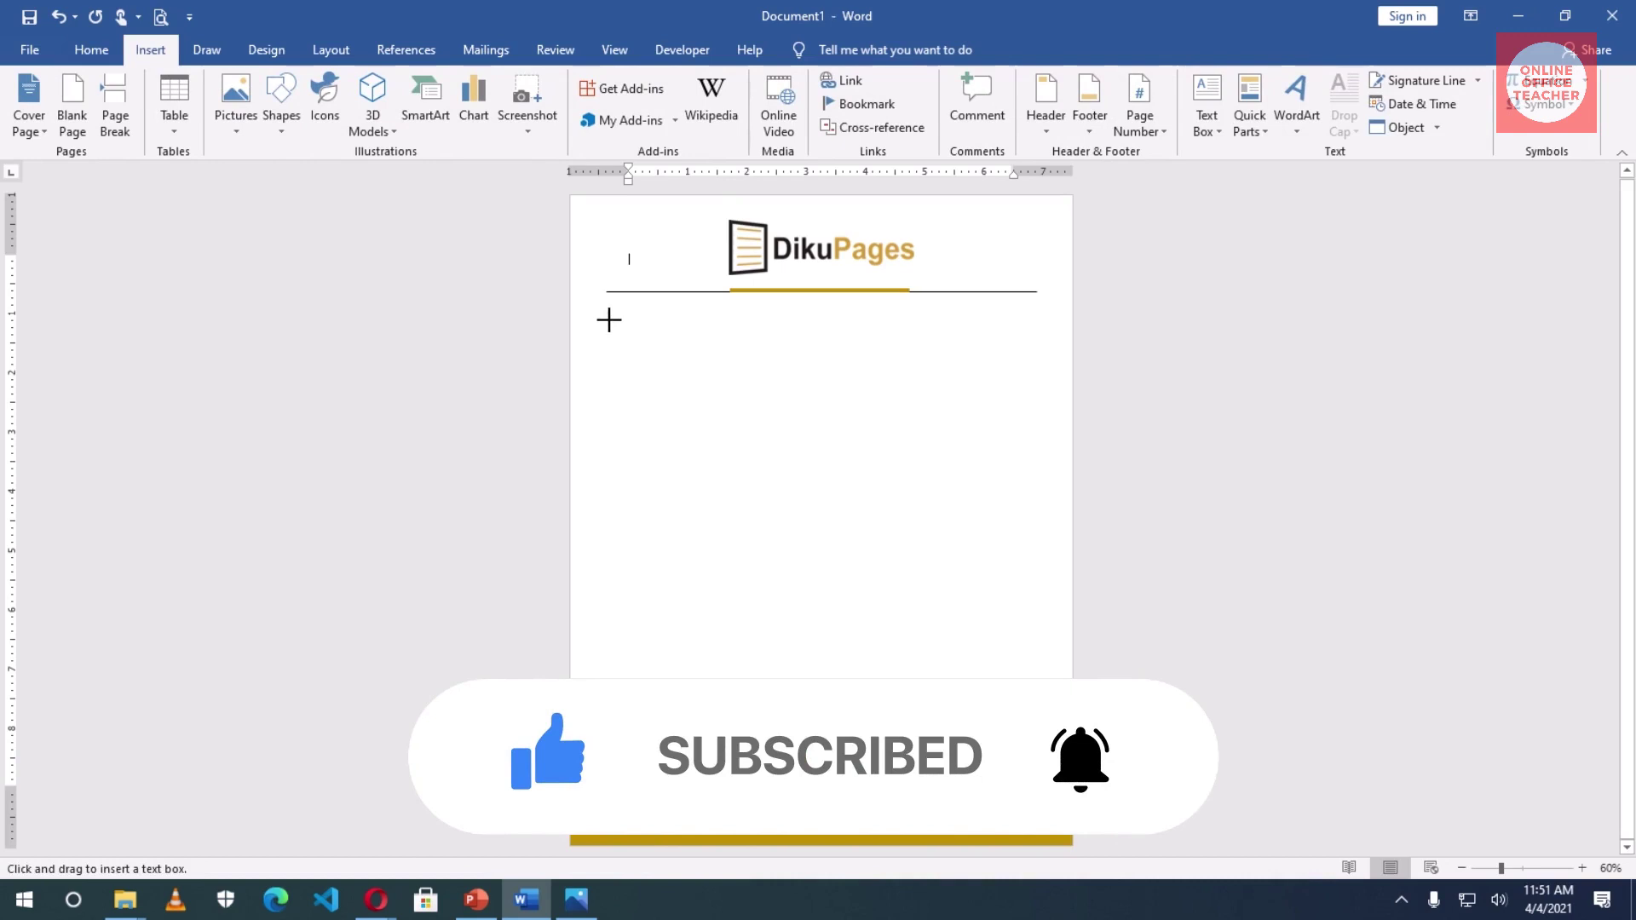
pyautogui.moveTo(609, 320)
pyautogui.mouseDown()
pyautogui.moveTo(705, 445)
pyautogui.moveTo(704, 376)
pyautogui.moveTo(735, 391)
pyautogui.mouseUp()
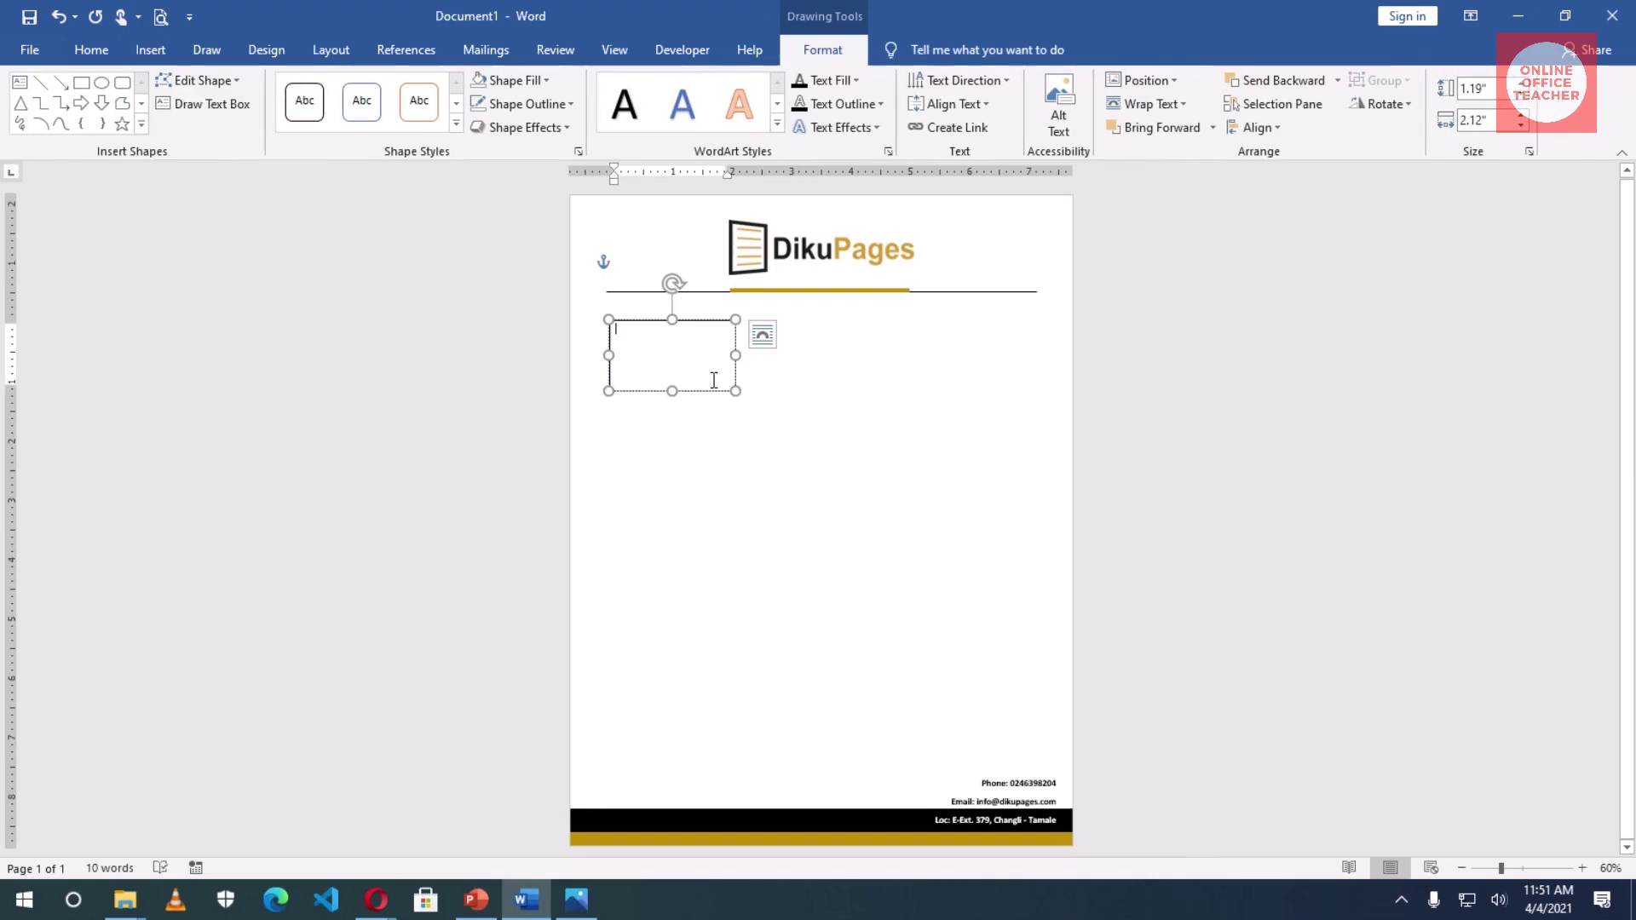
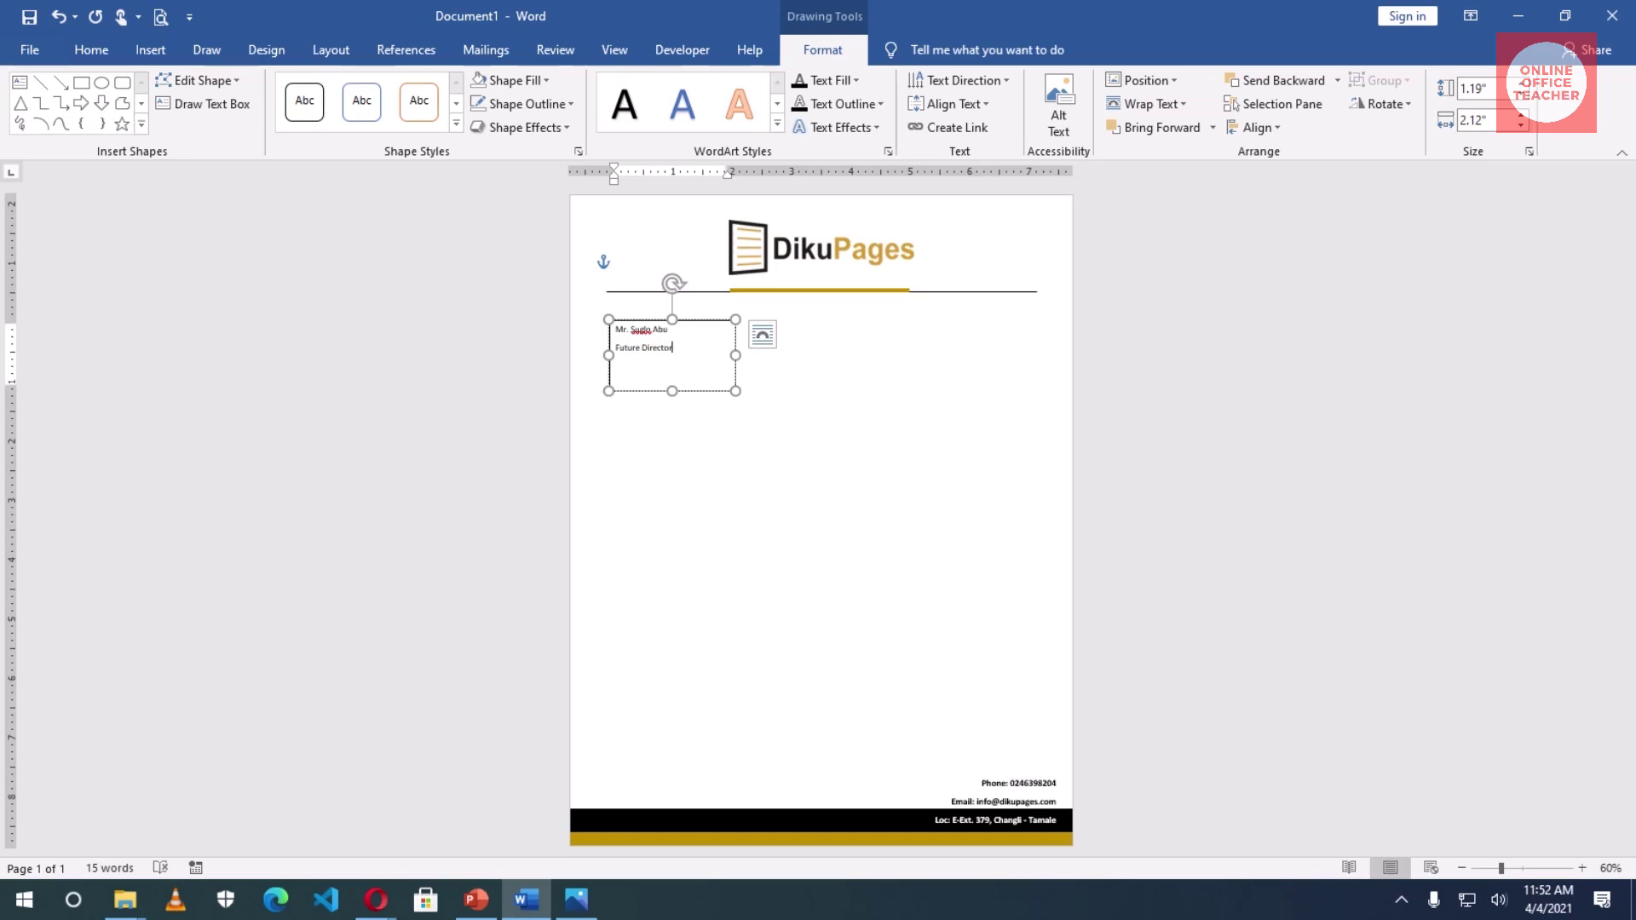
# - Type the recipient's name, 'Future Director' and 'Tamale, N/R.', shorten the box, and remove its outline
pyautogui.write('Tamale, N/R.')
pyautogui.moveTo(671, 391); pyautogui.dragTo(670, 379)
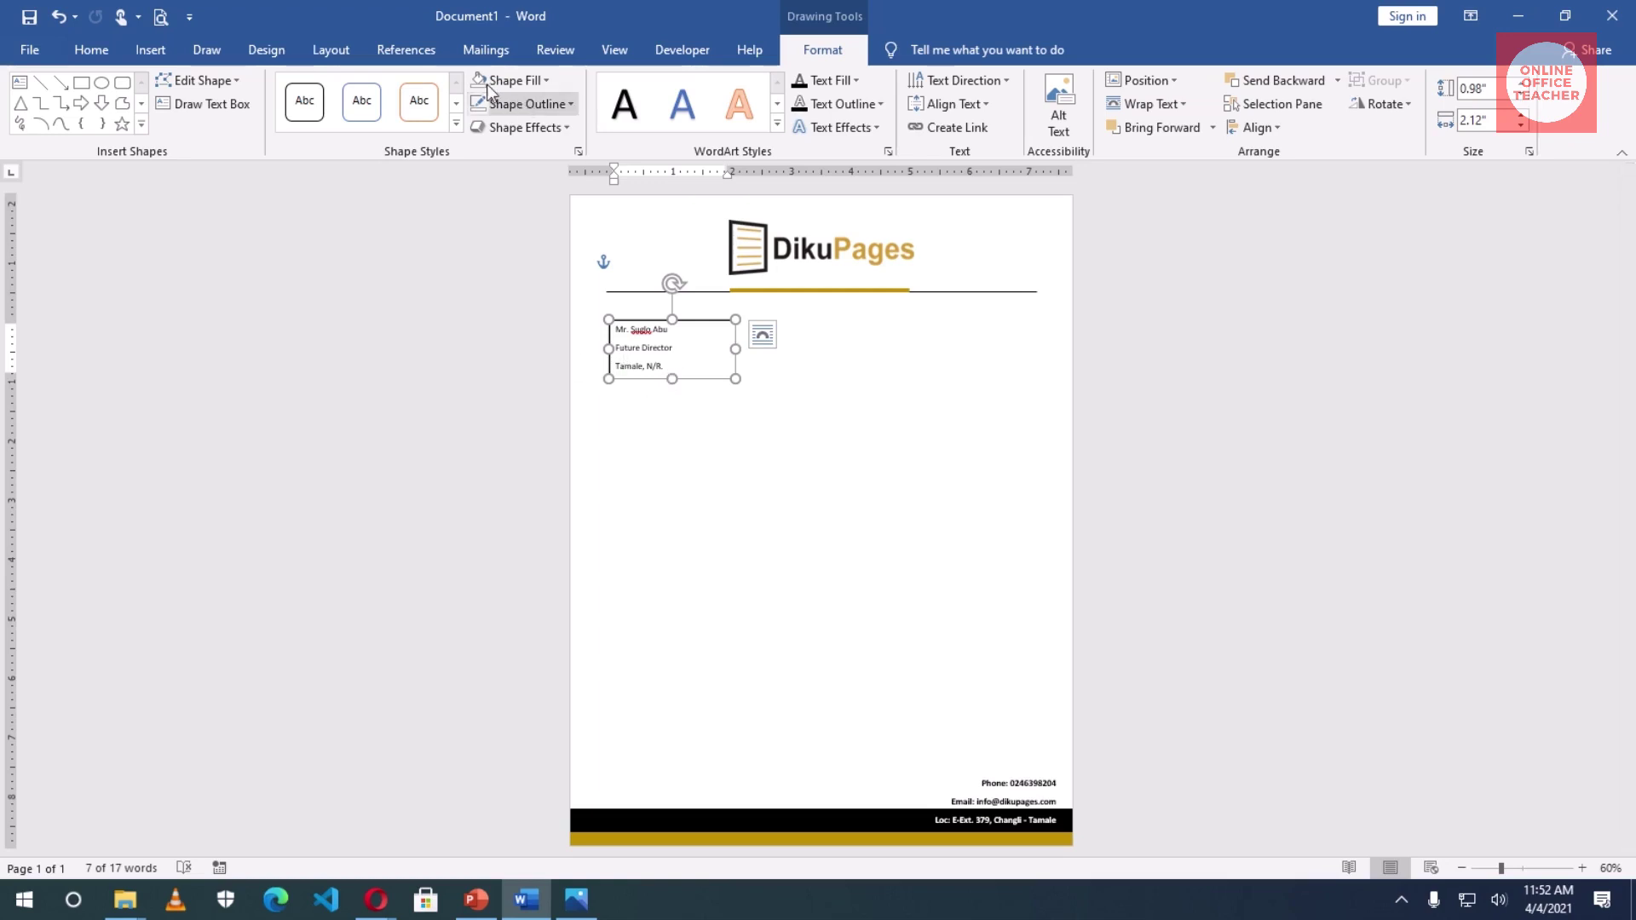
pyautogui.click(480, 106)
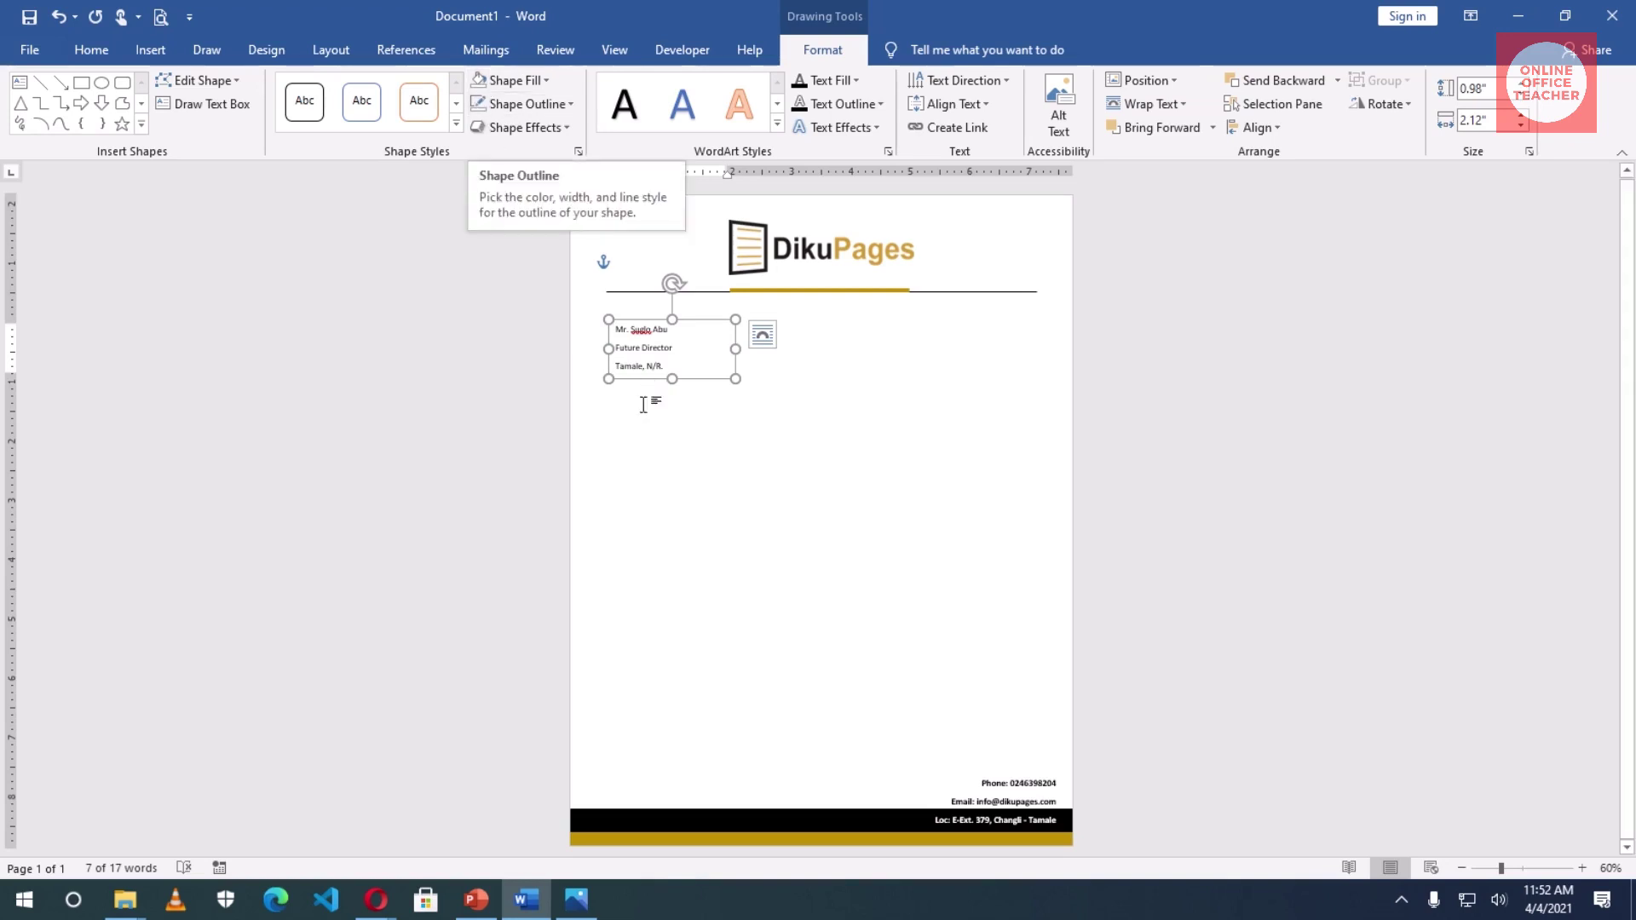
# - Make the recipient's name line bold
pyautogui.click(659, 435)
pyautogui.click(619, 329)
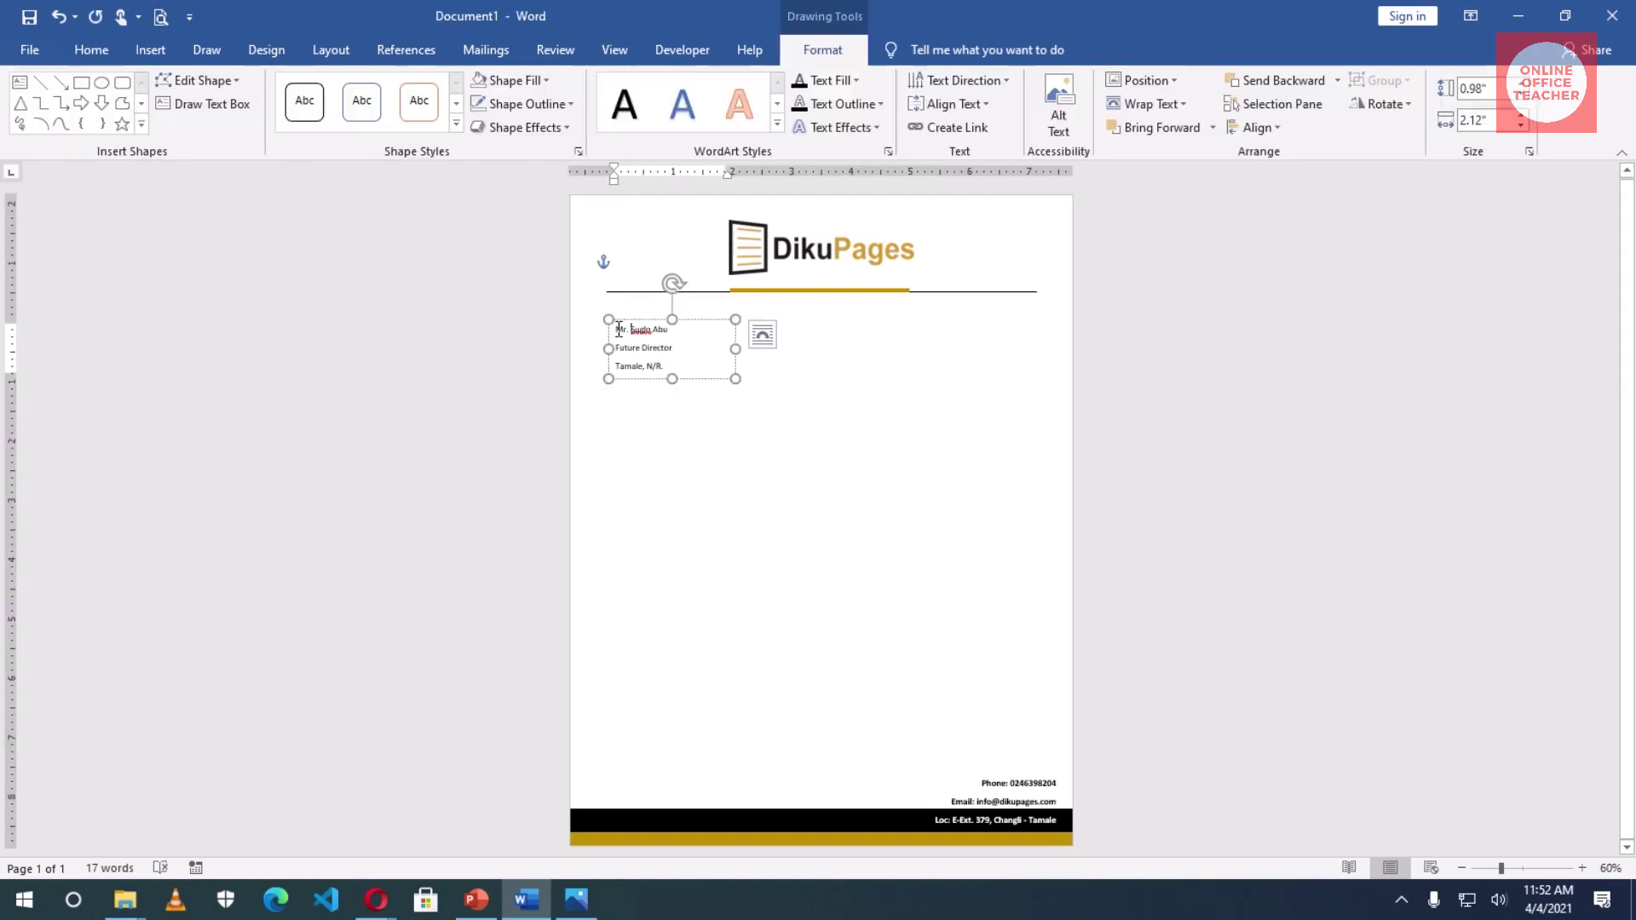
pyautogui.moveTo(619, 329); pyautogui.dragTo(673, 331)
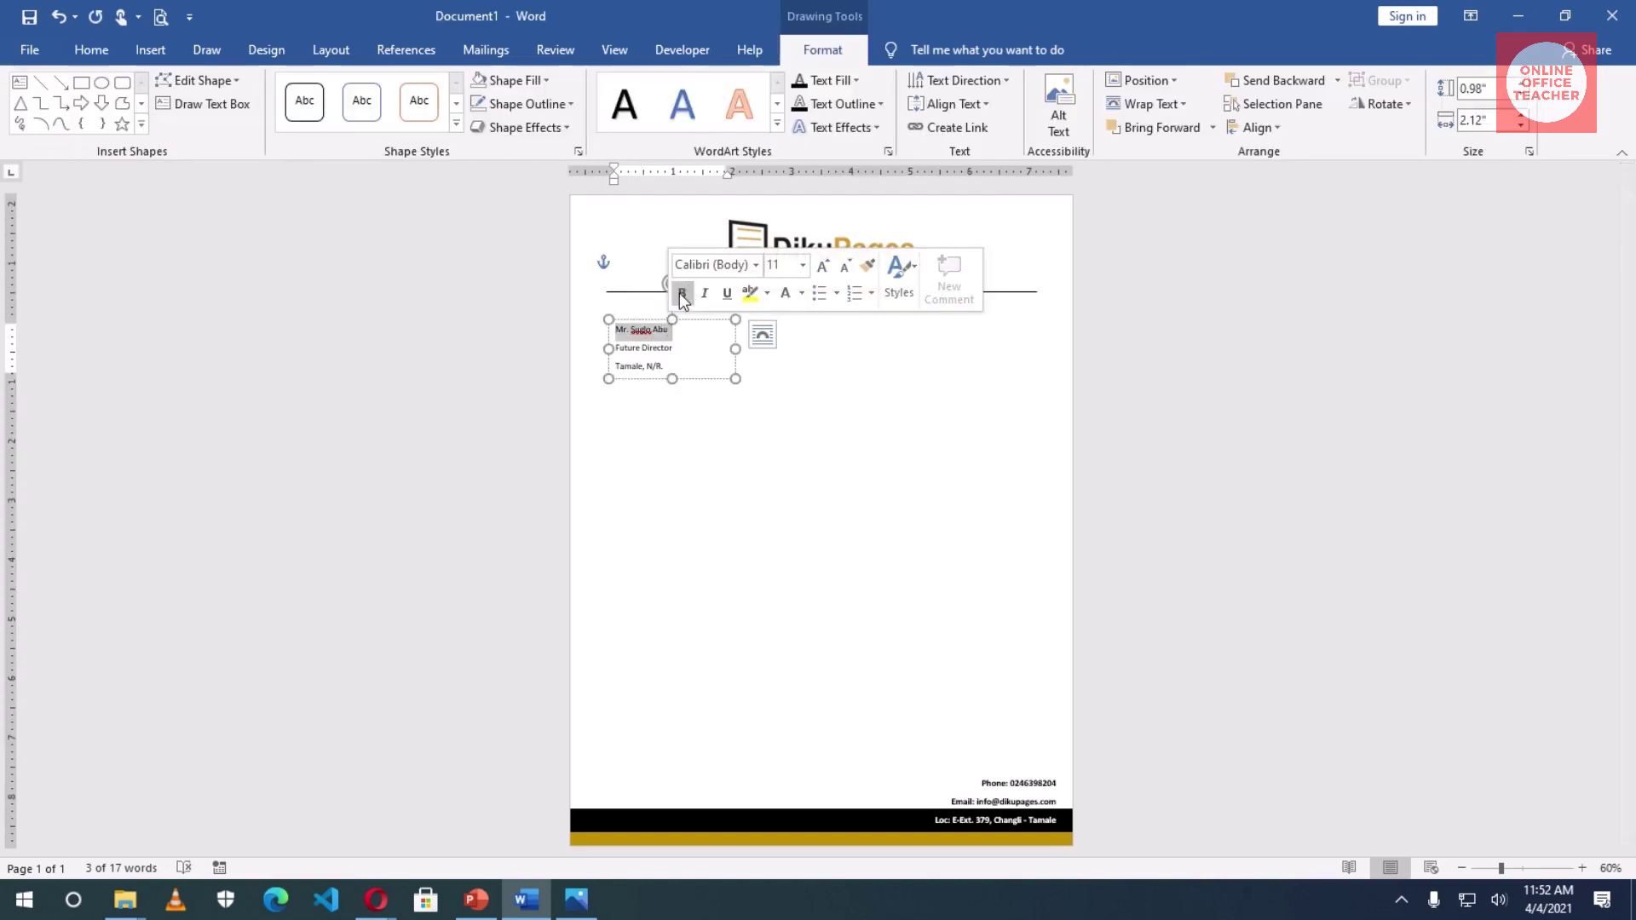
pyautogui.click(682, 293)
pyautogui.click(694, 443)
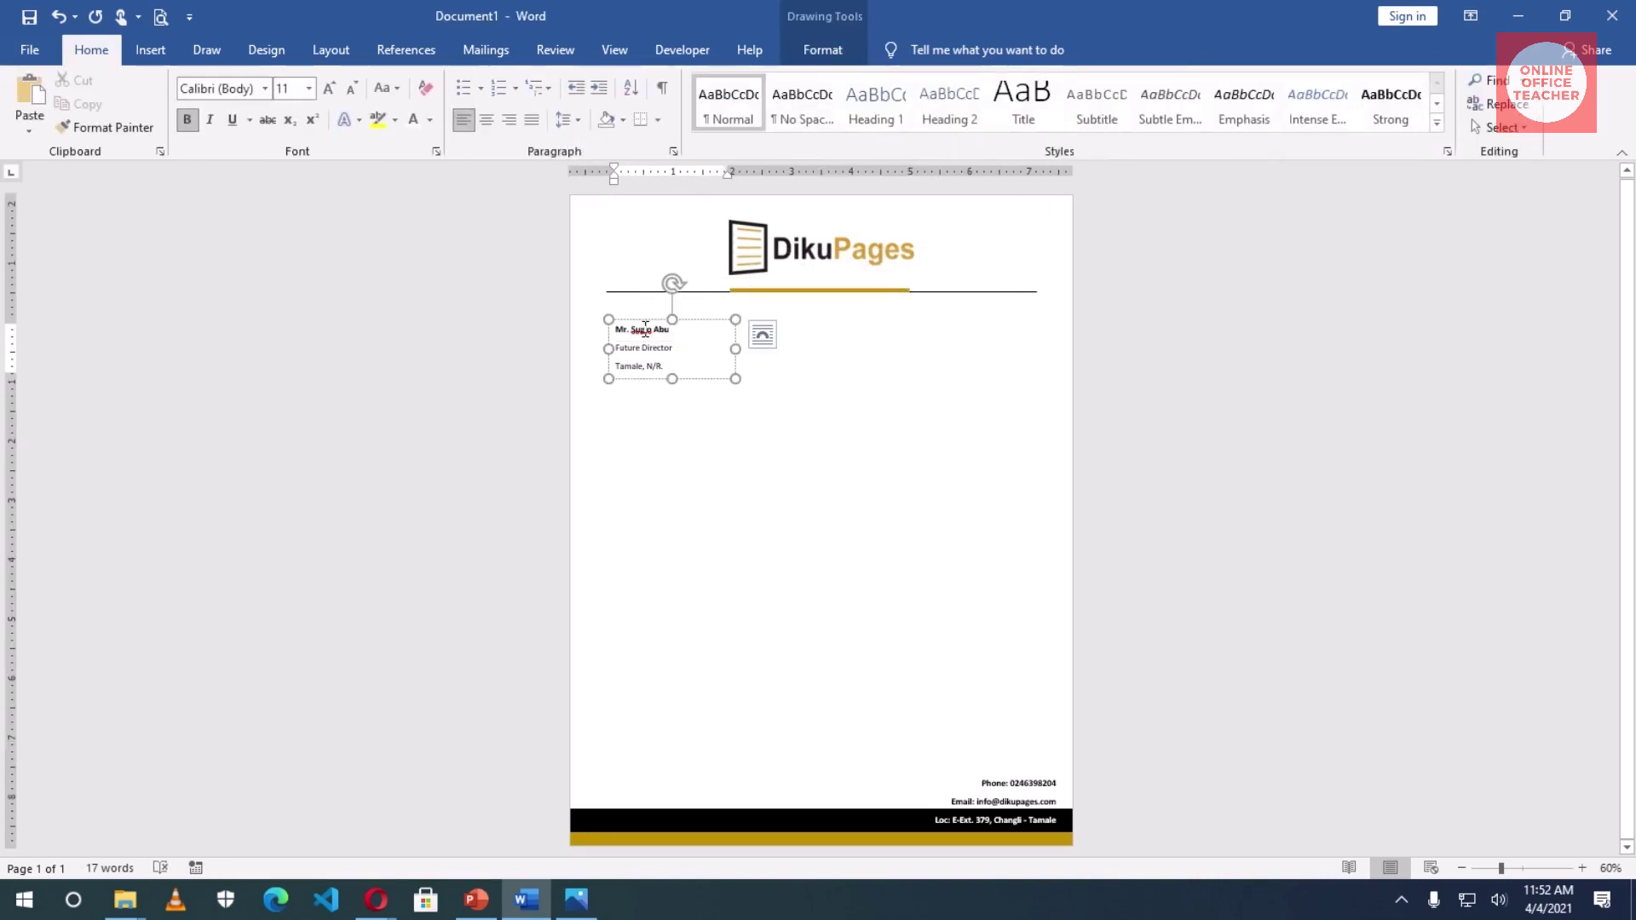
# - Accept the surname's spelling as correct and bring up the Insert tab's text box choices
pyautogui.rightClick(641, 328)
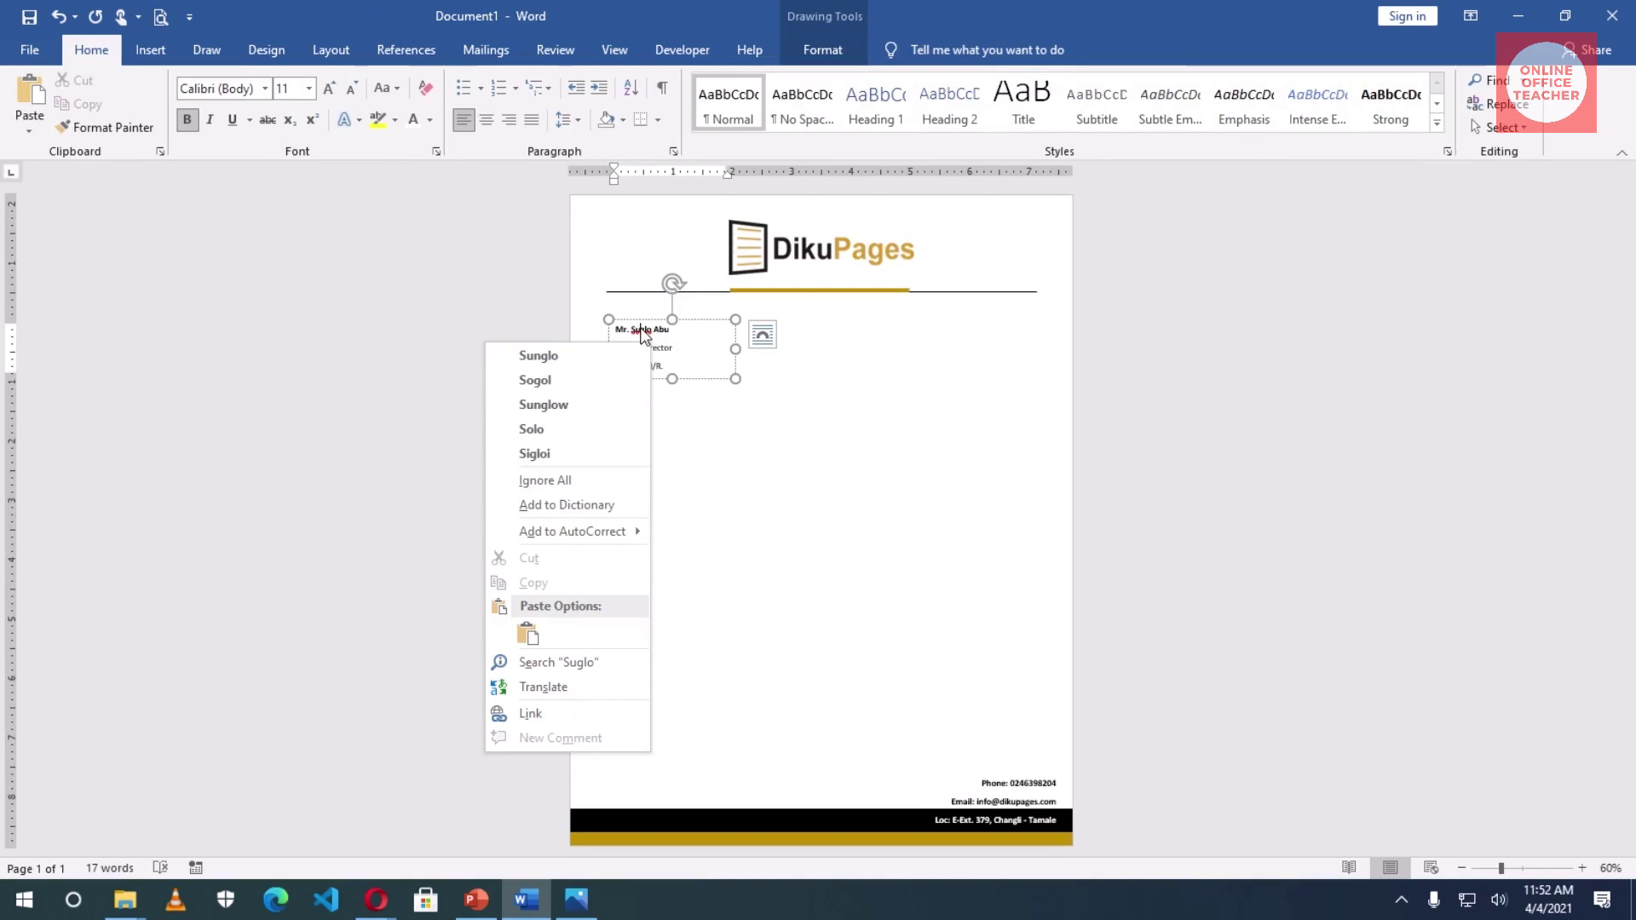
pyautogui.click(596, 506)
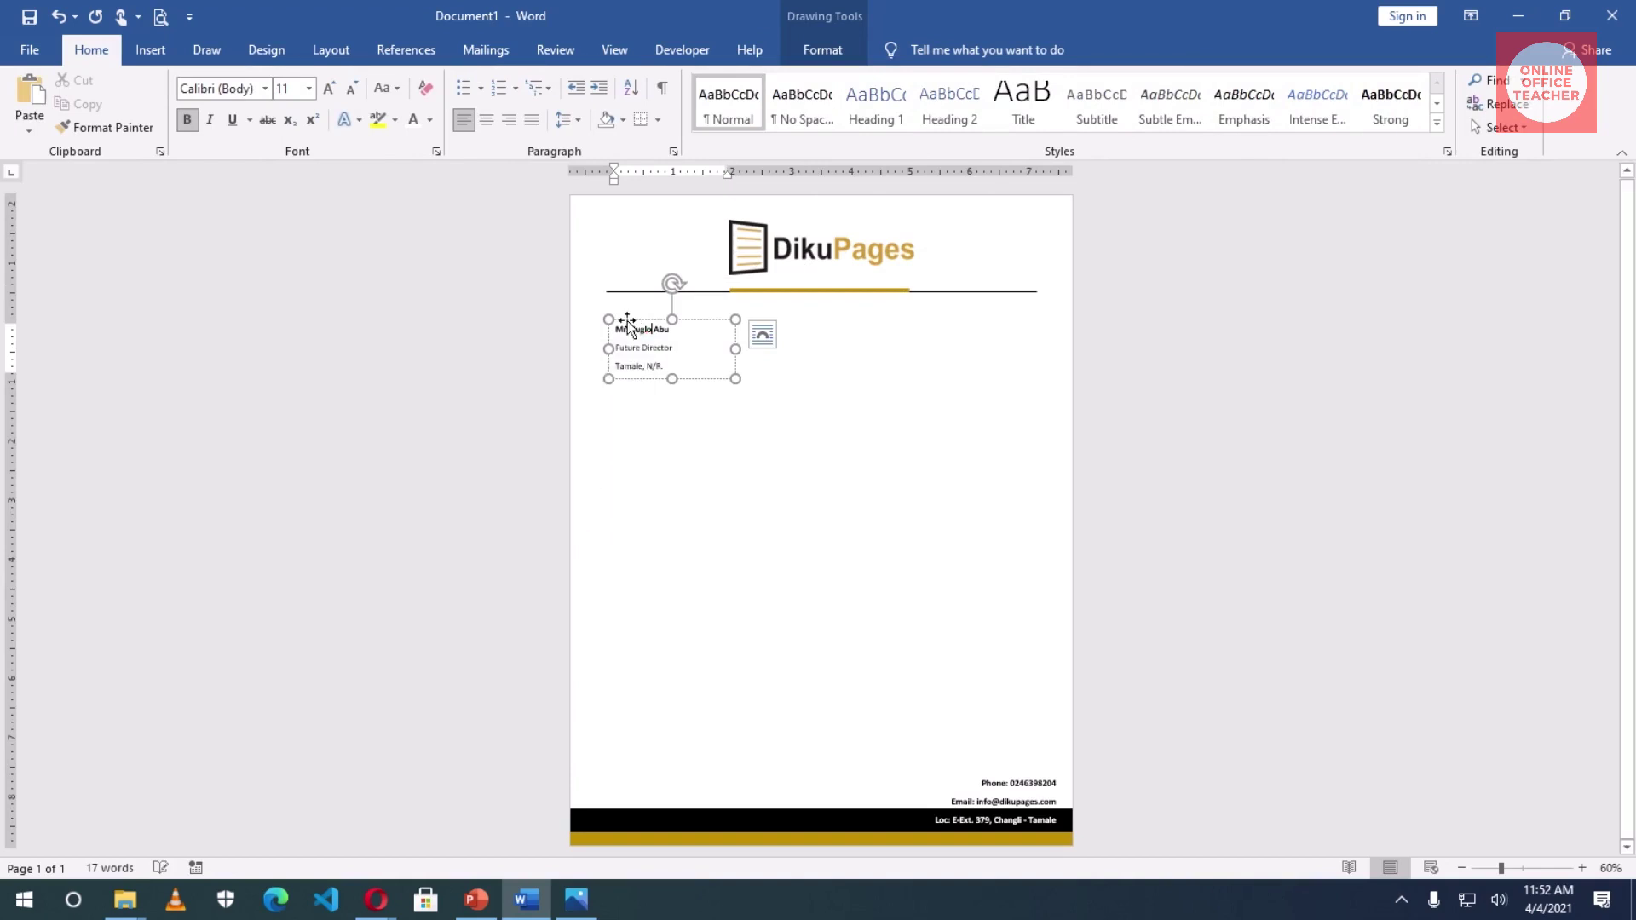
pyautogui.click(765, 427)
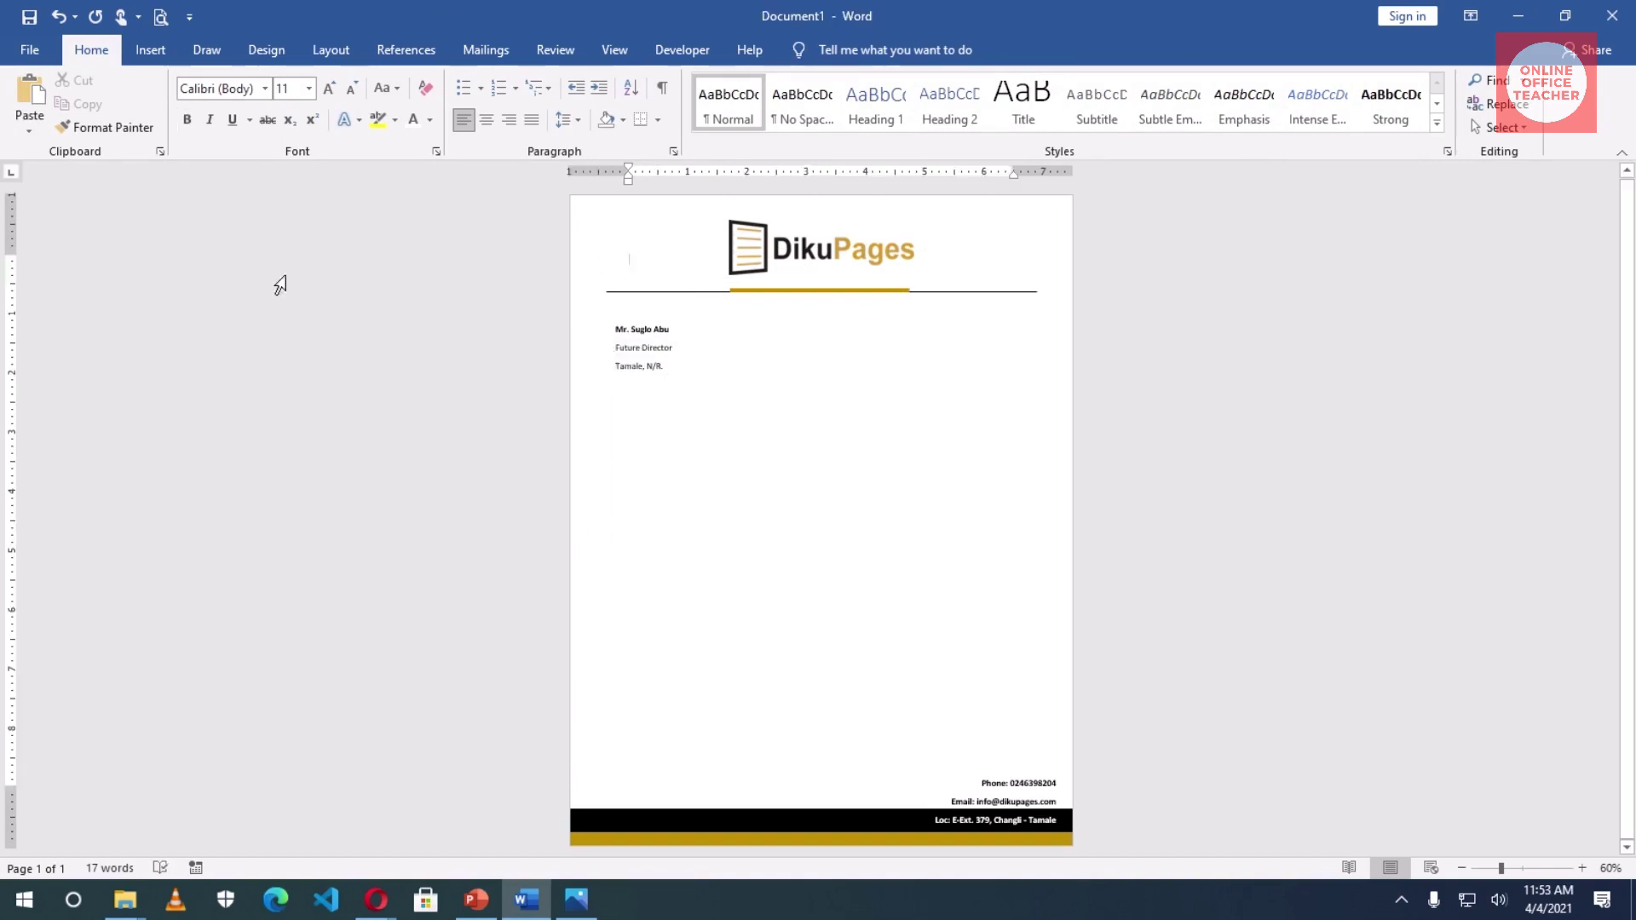
pyautogui.click(151, 56)
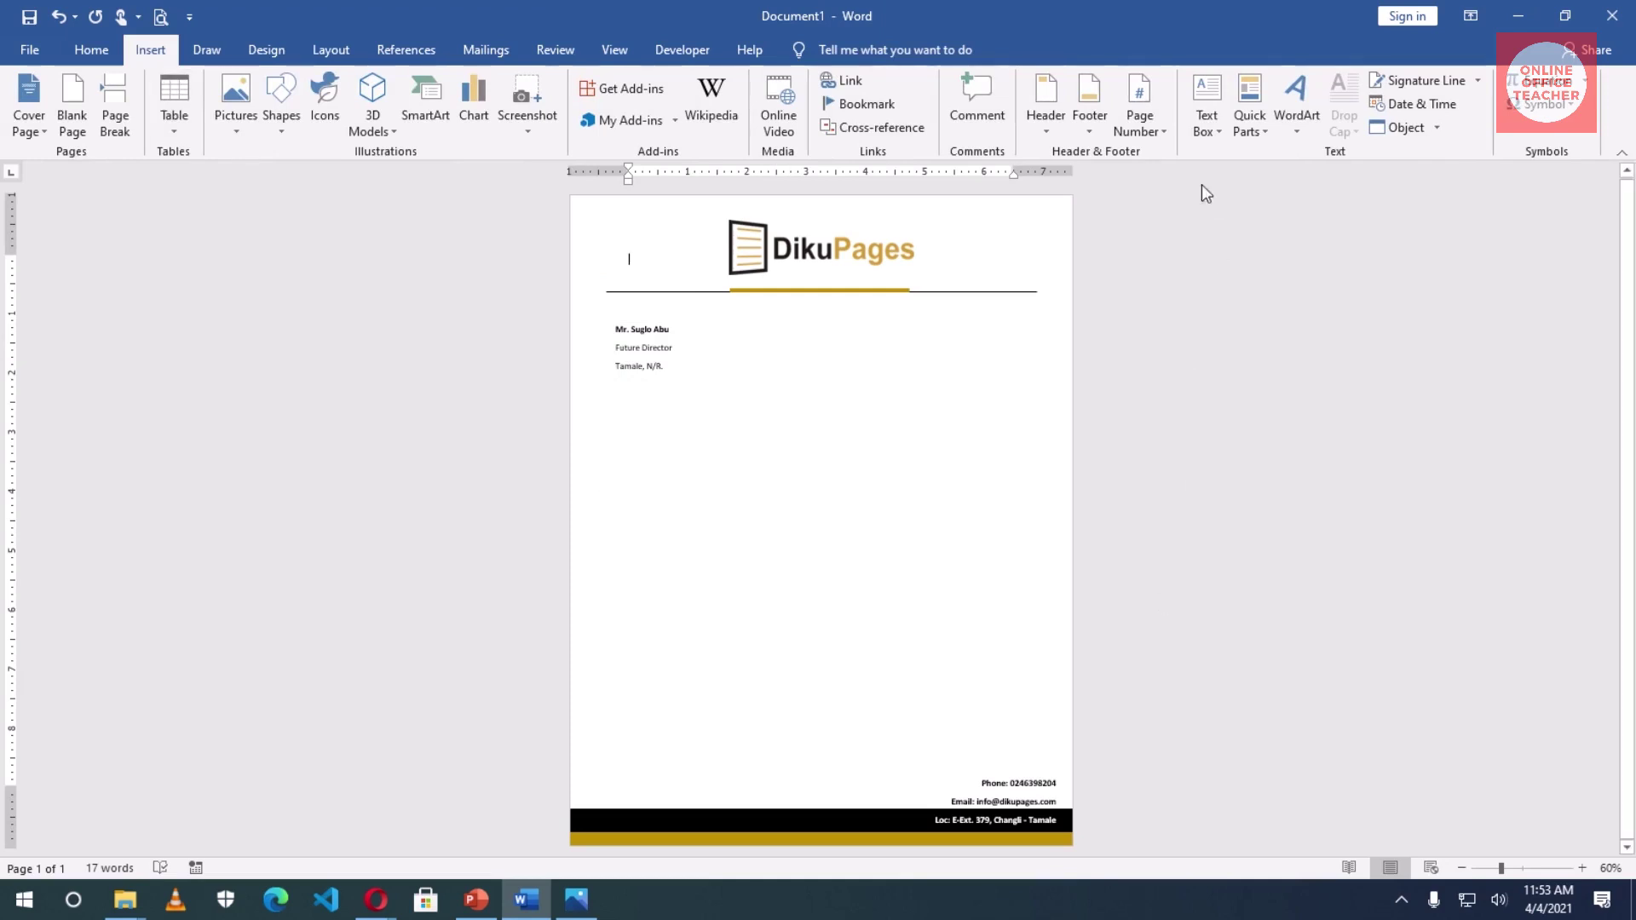
pyautogui.click(1206, 119)
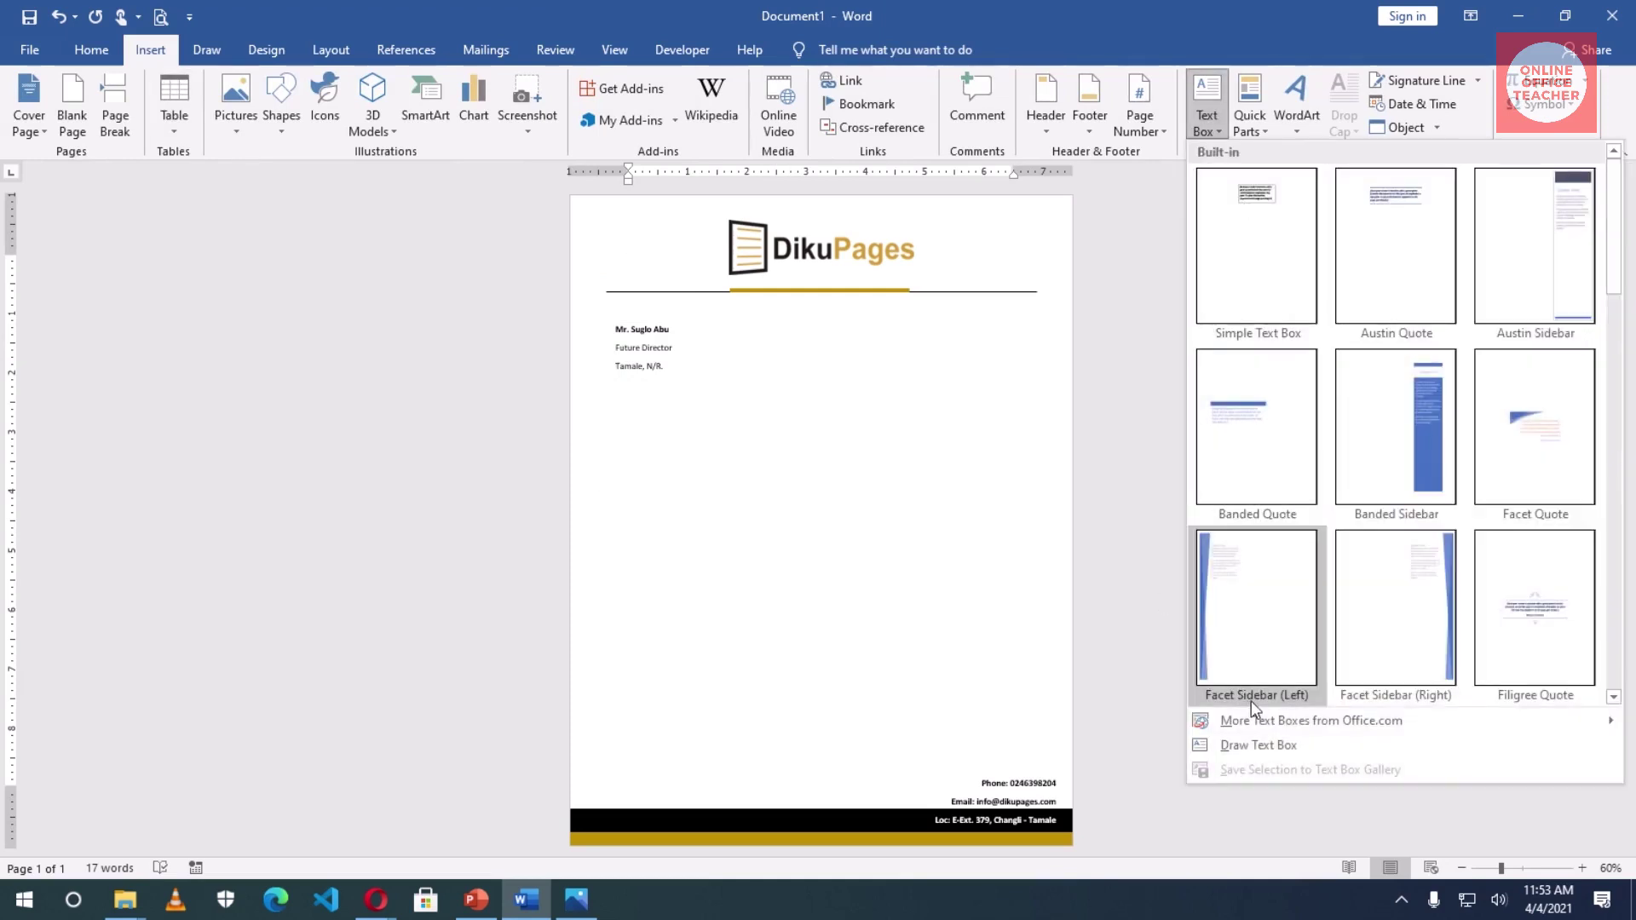
# - Draw a small text box below the address and insert the auto-updating date 'Apr. 4, 21'
pyautogui.click(1258, 745)
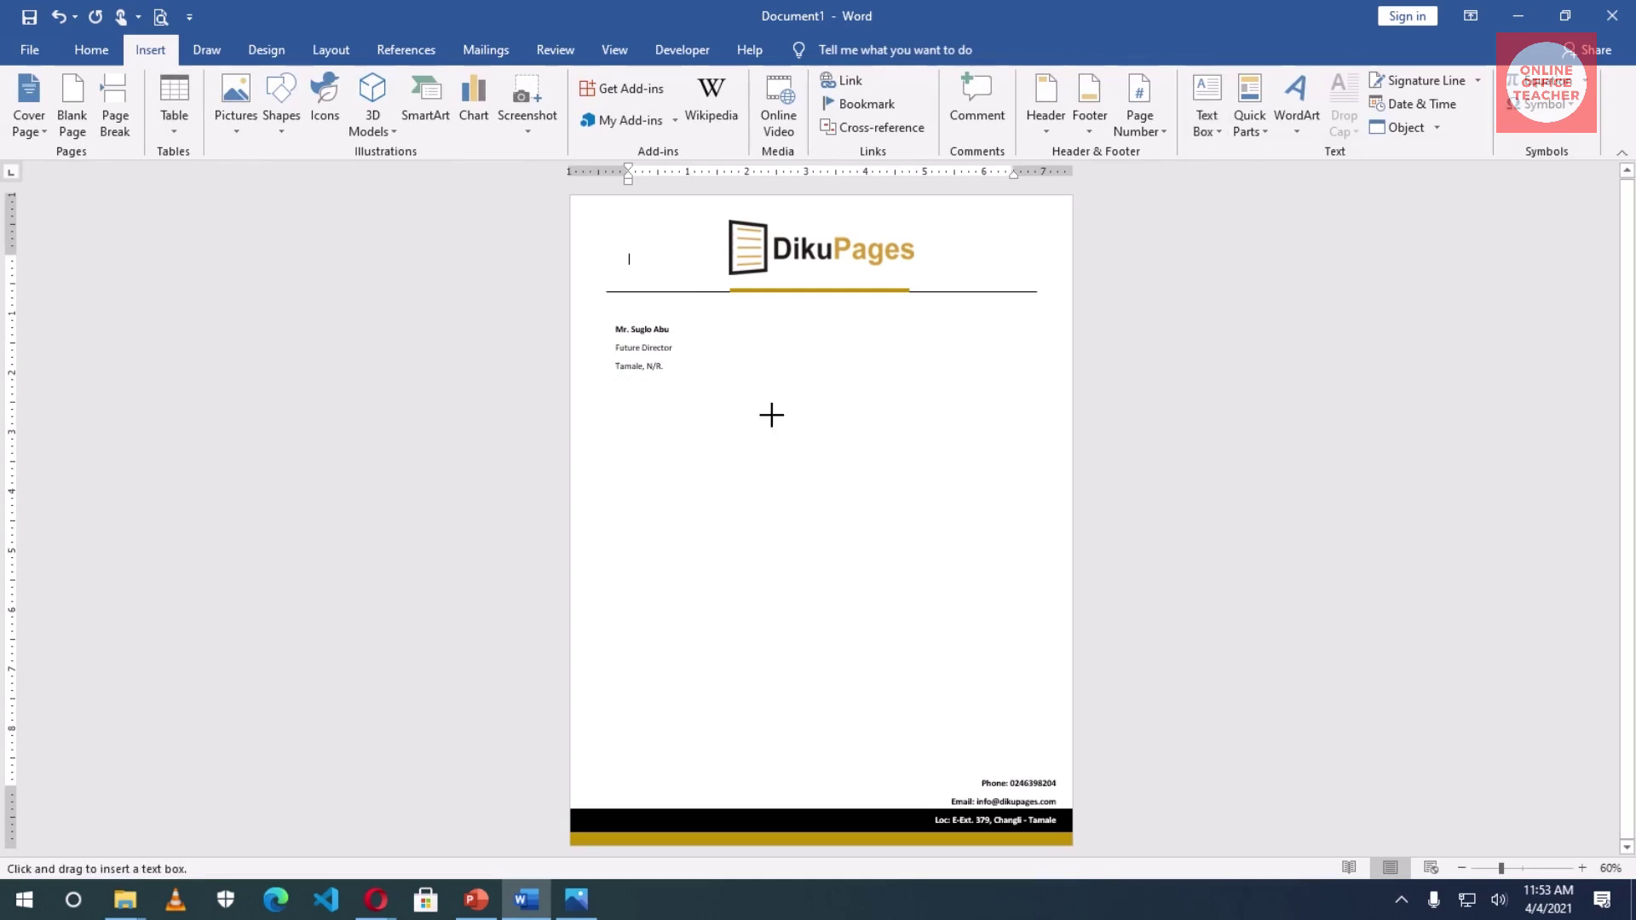
pyautogui.moveTo(934, 393); pyautogui.dragTo(1037, 415)
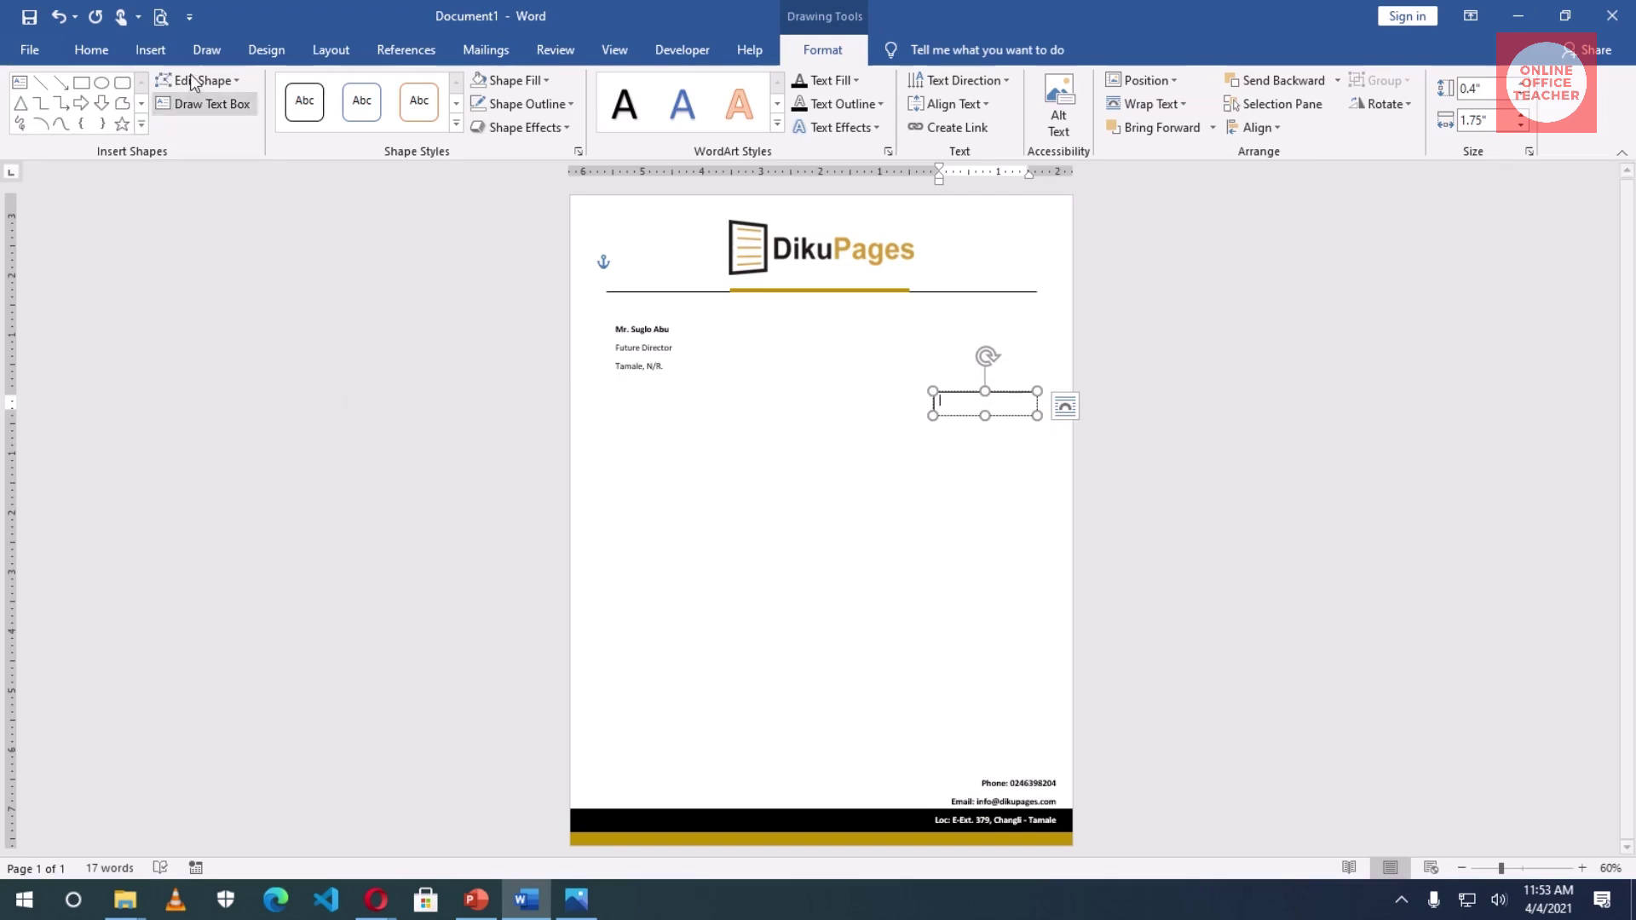
pyautogui.click(154, 51)
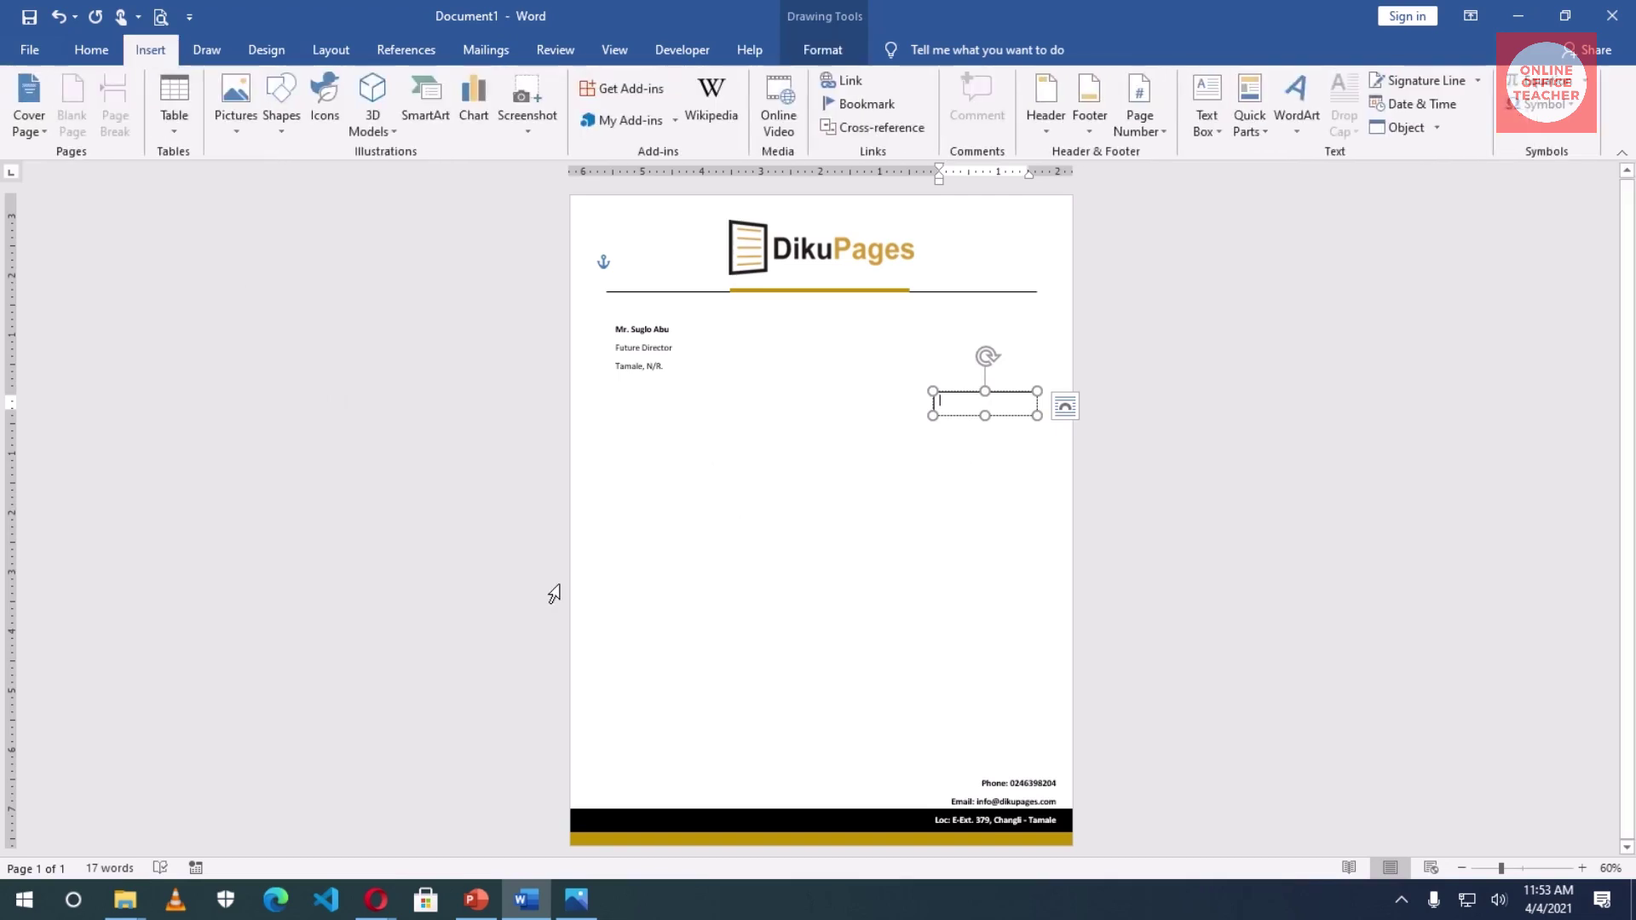
pyautogui.click(1433, 103)
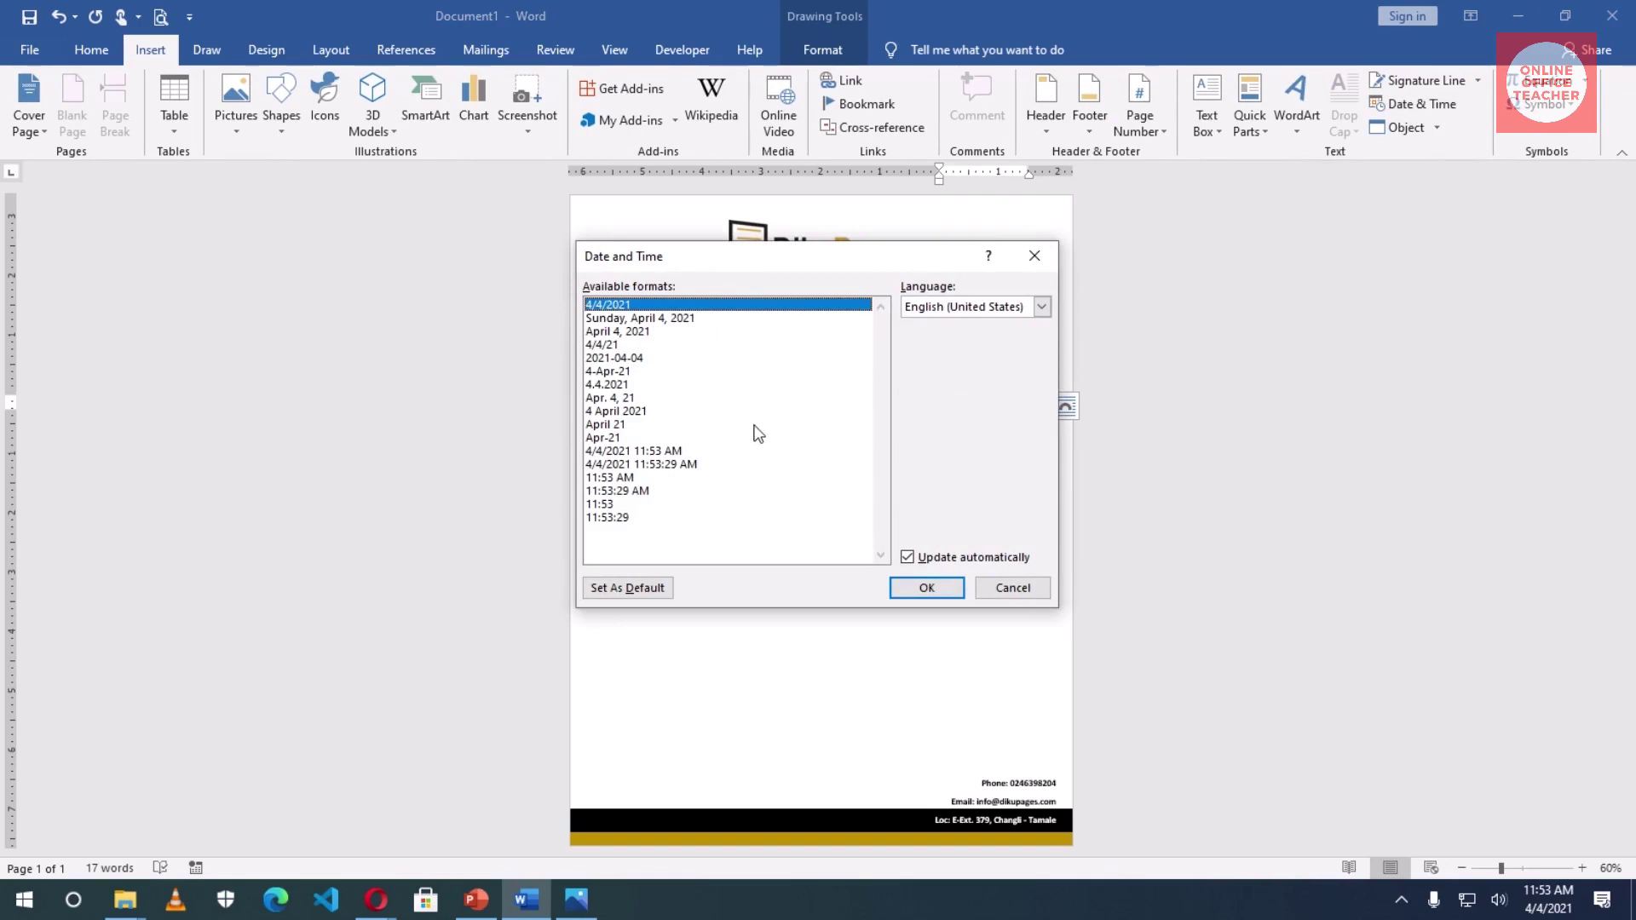
pyautogui.click(635, 398)
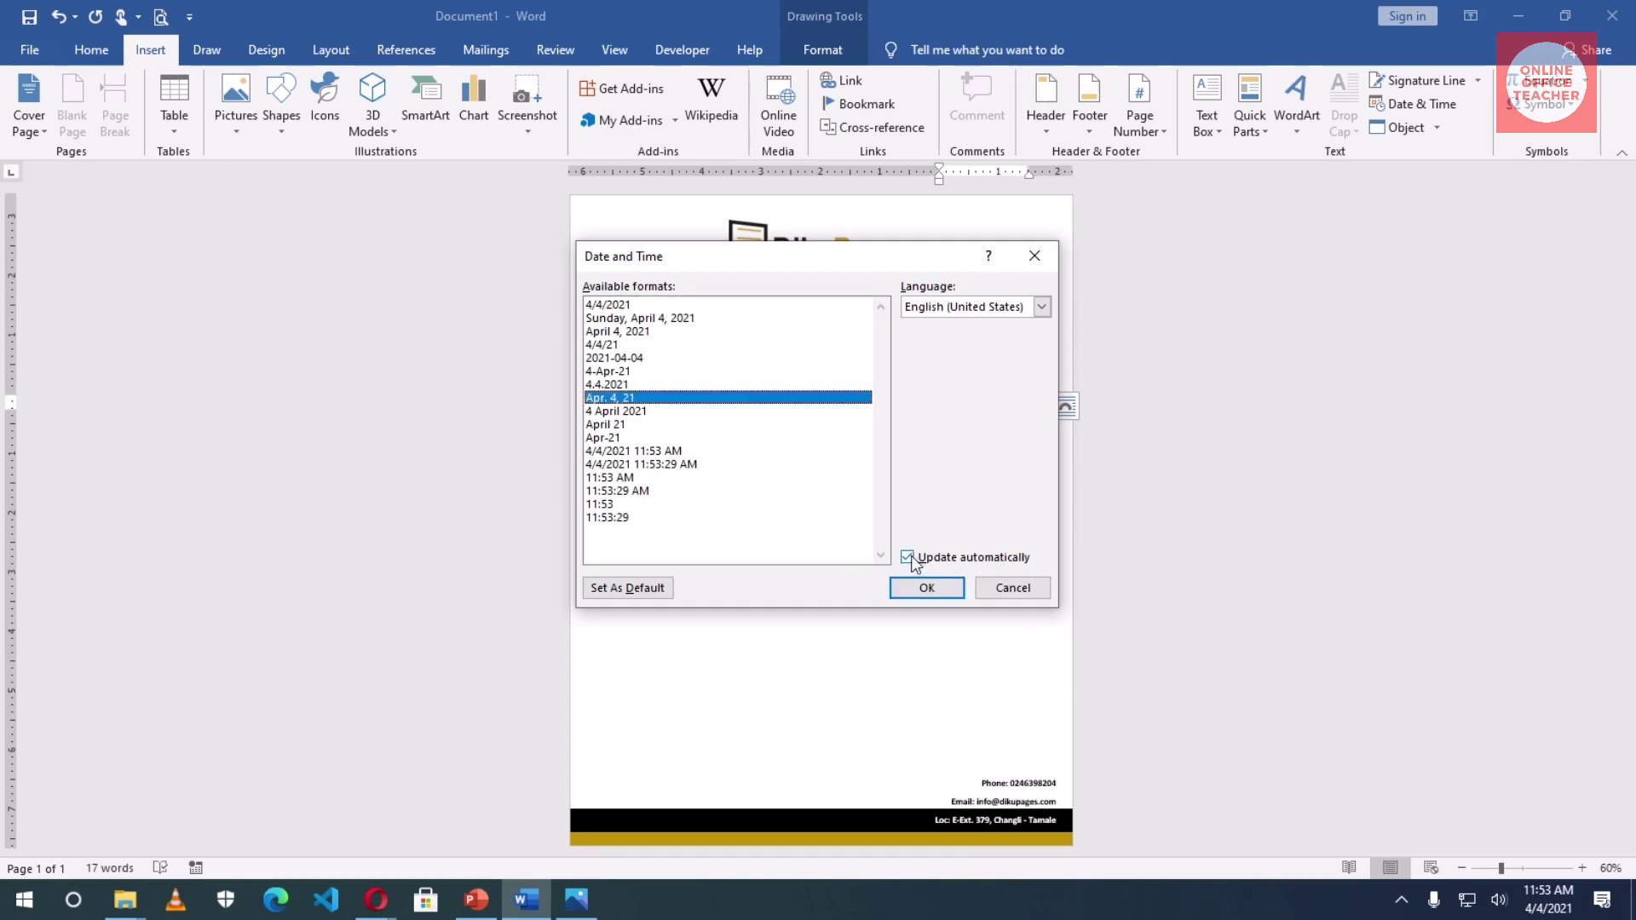
pyautogui.click(941, 596)
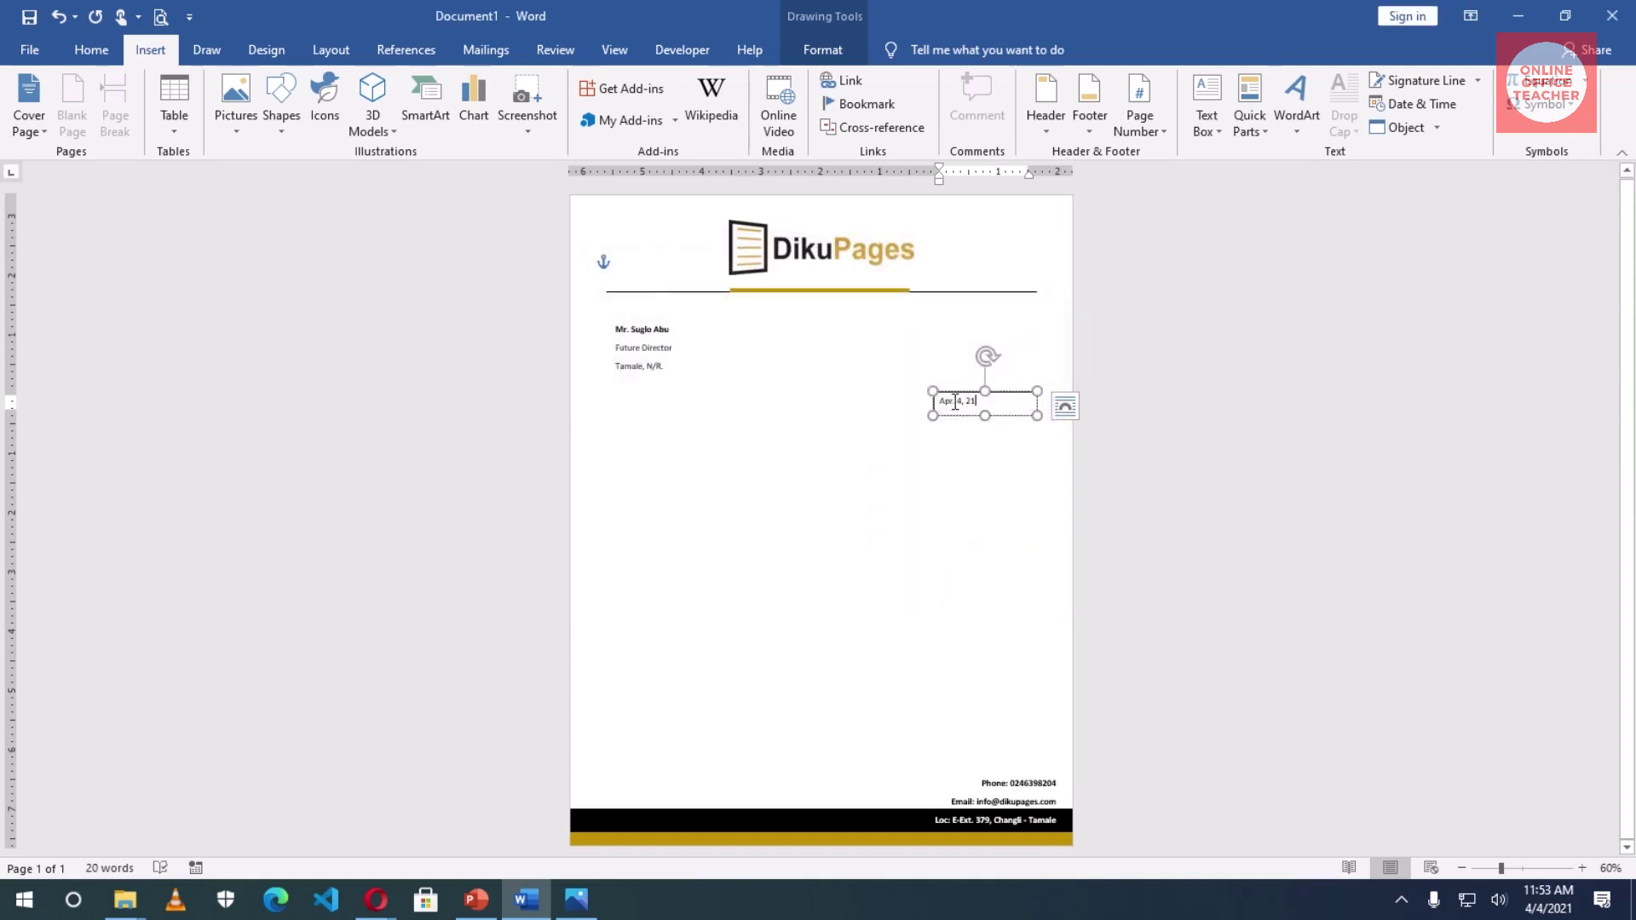
# - Right-align the date and make it bold
pyautogui.click(91, 49)
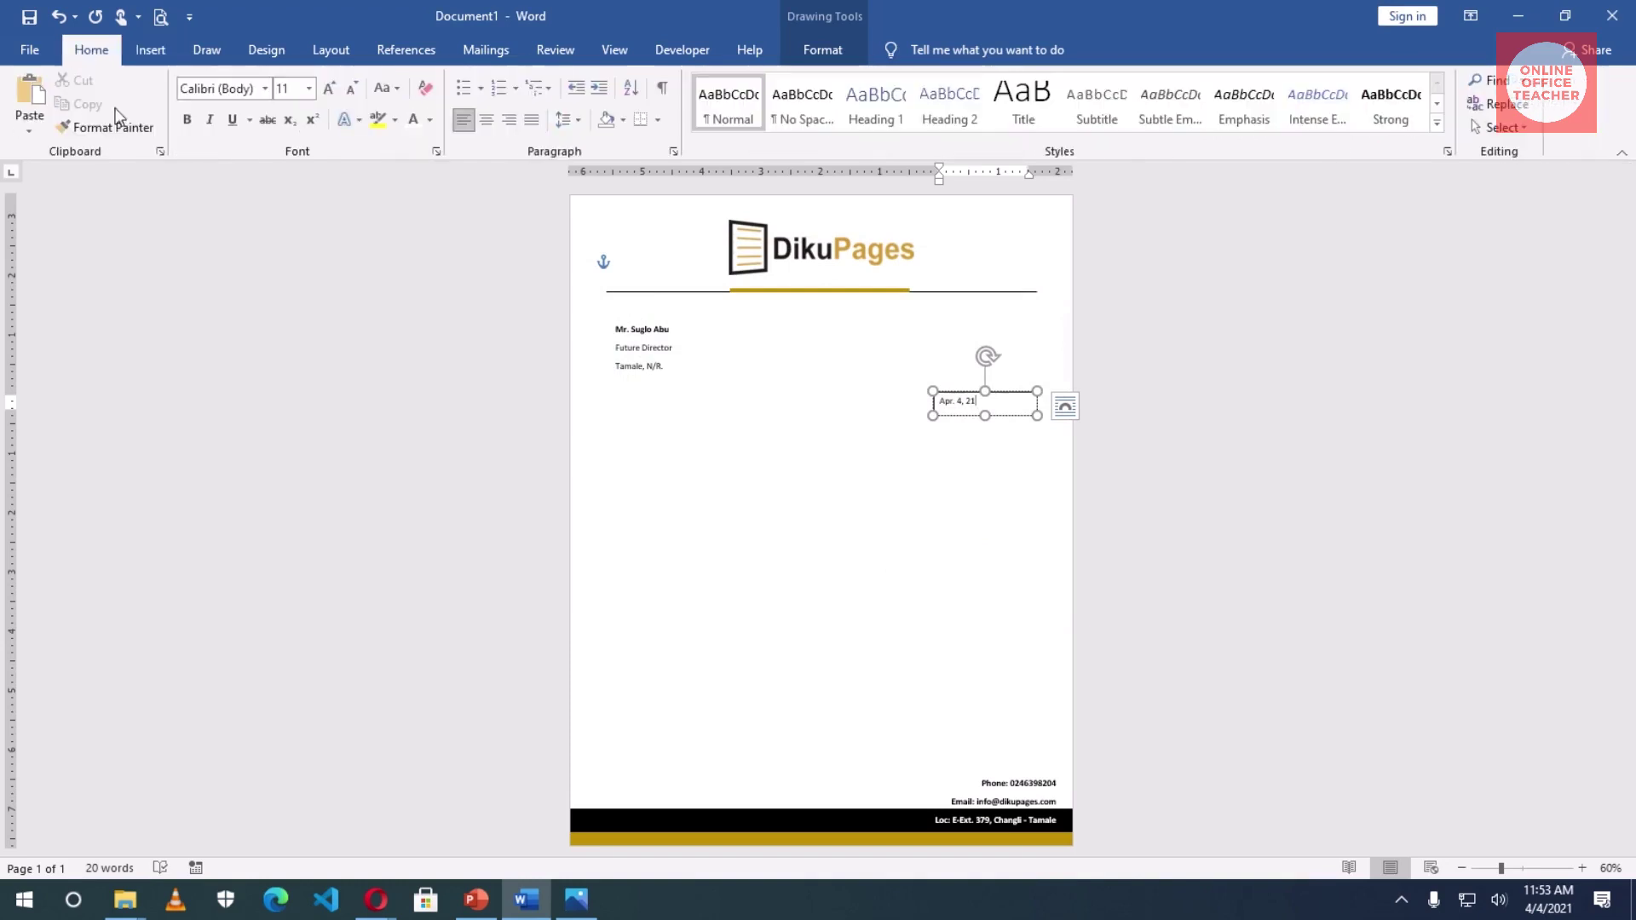
pyautogui.click(509, 120)
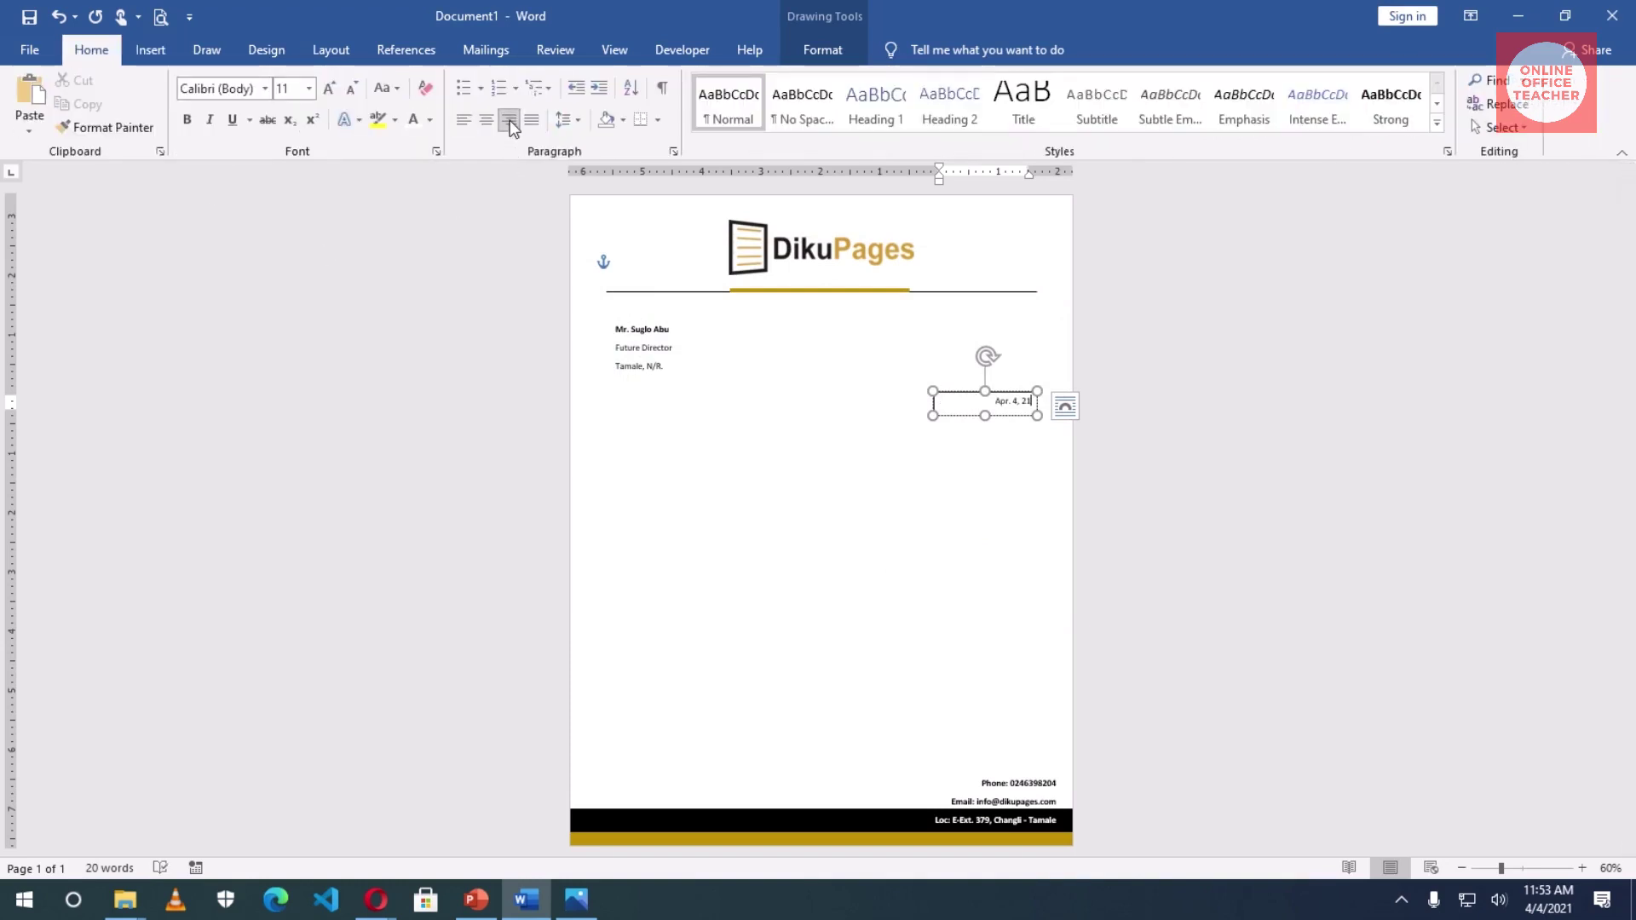
pyautogui.click(999, 392)
pyautogui.click(187, 119)
# - Narrow the date box from the left and nudge it up under the address
pyautogui.moveTo(933, 391); pyautogui.dragTo(975, 391)
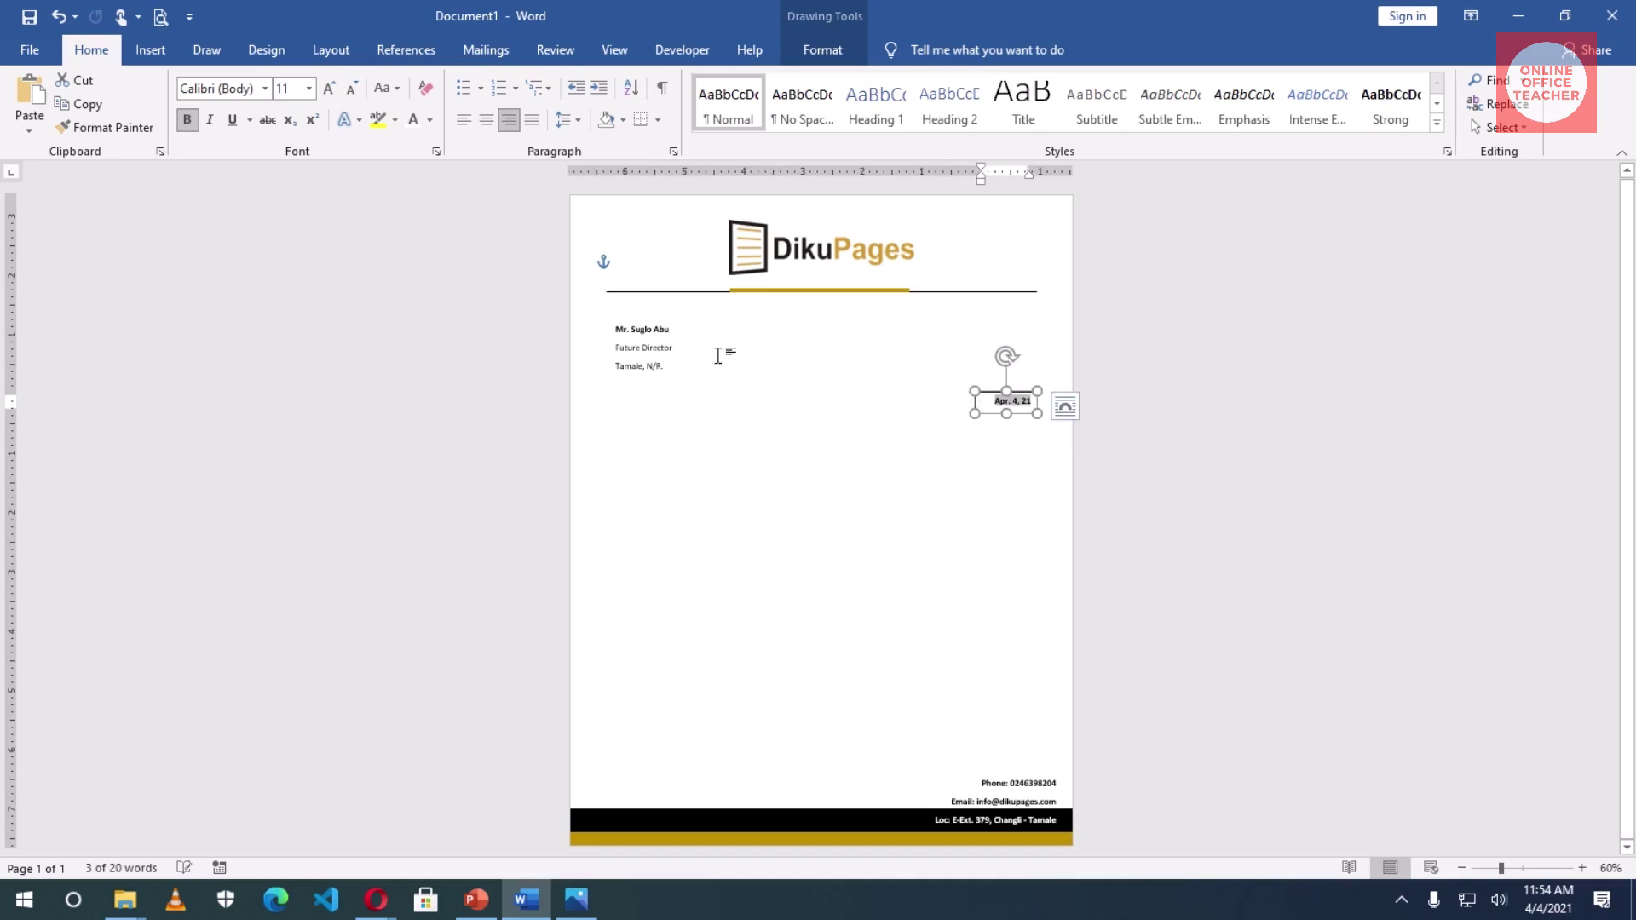
pyautogui.click(821, 53)
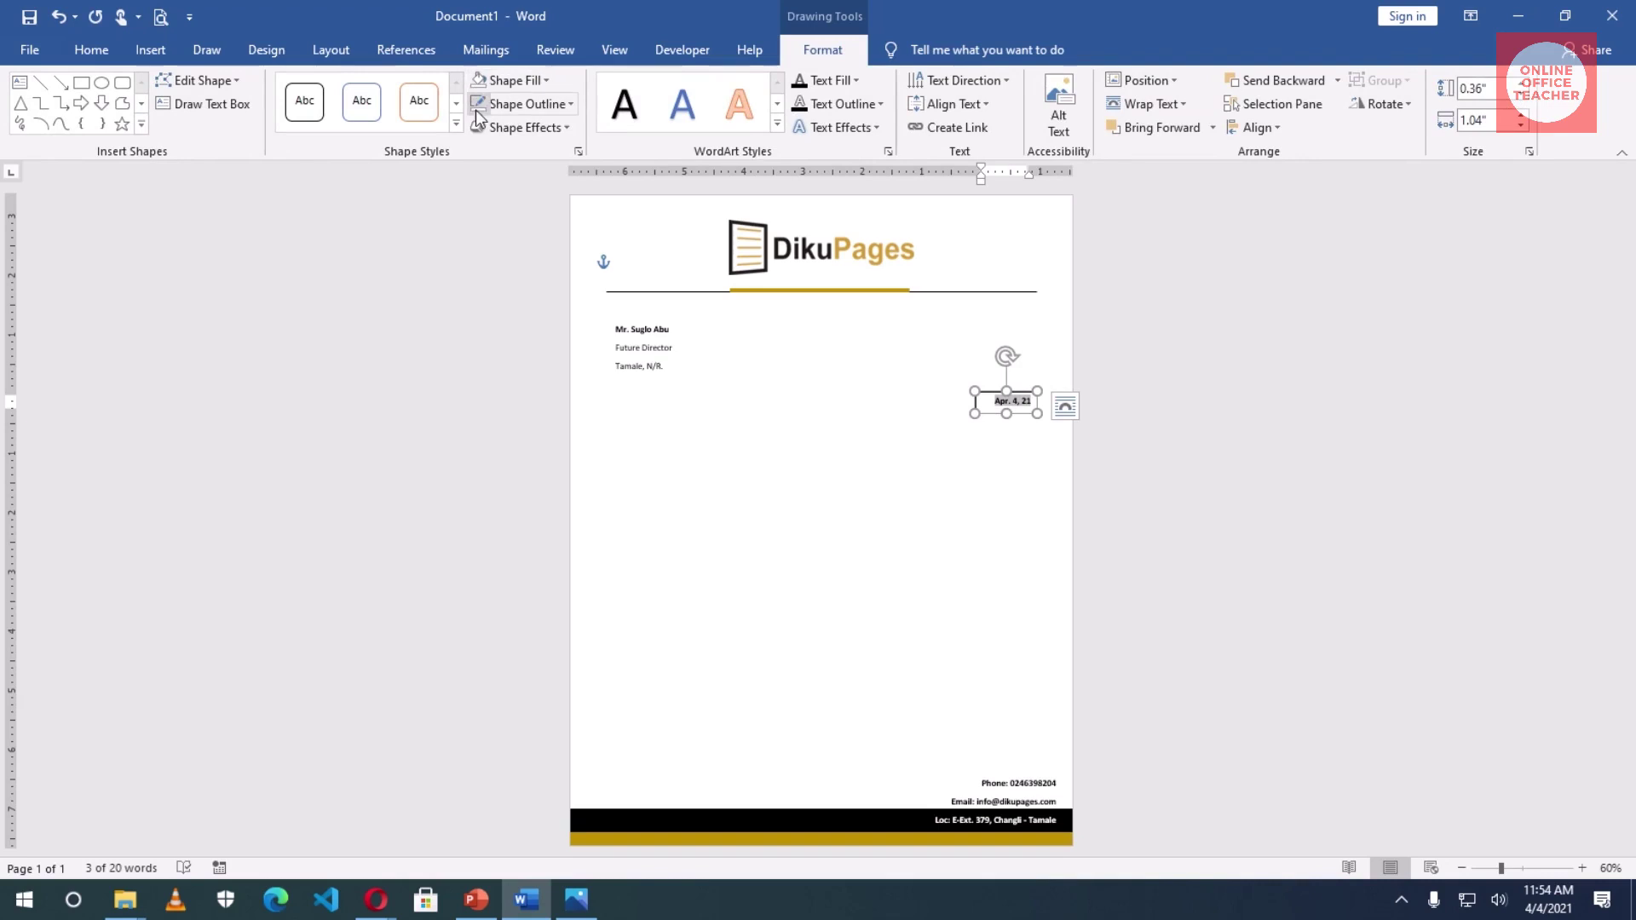
pyautogui.doubleClick(1017, 400)
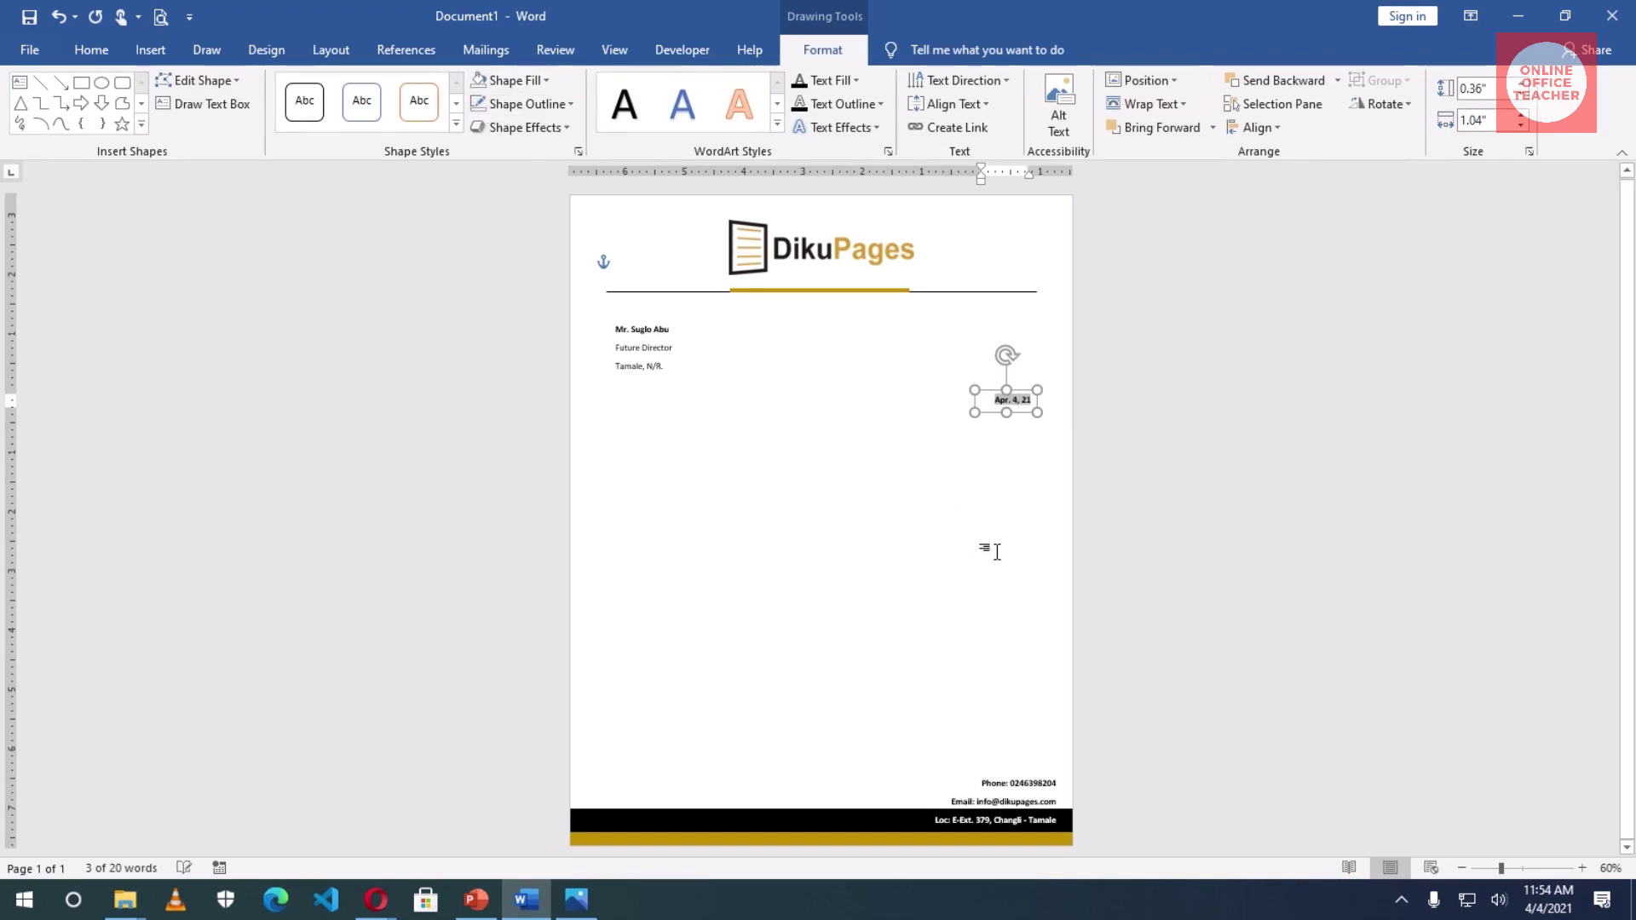
pyautogui.press('Up')
pyautogui.press('Up')
pyautogui.press('Up')
pyautogui.press('Up')
pyautogui.press('Up')
pyautogui.press('Up')
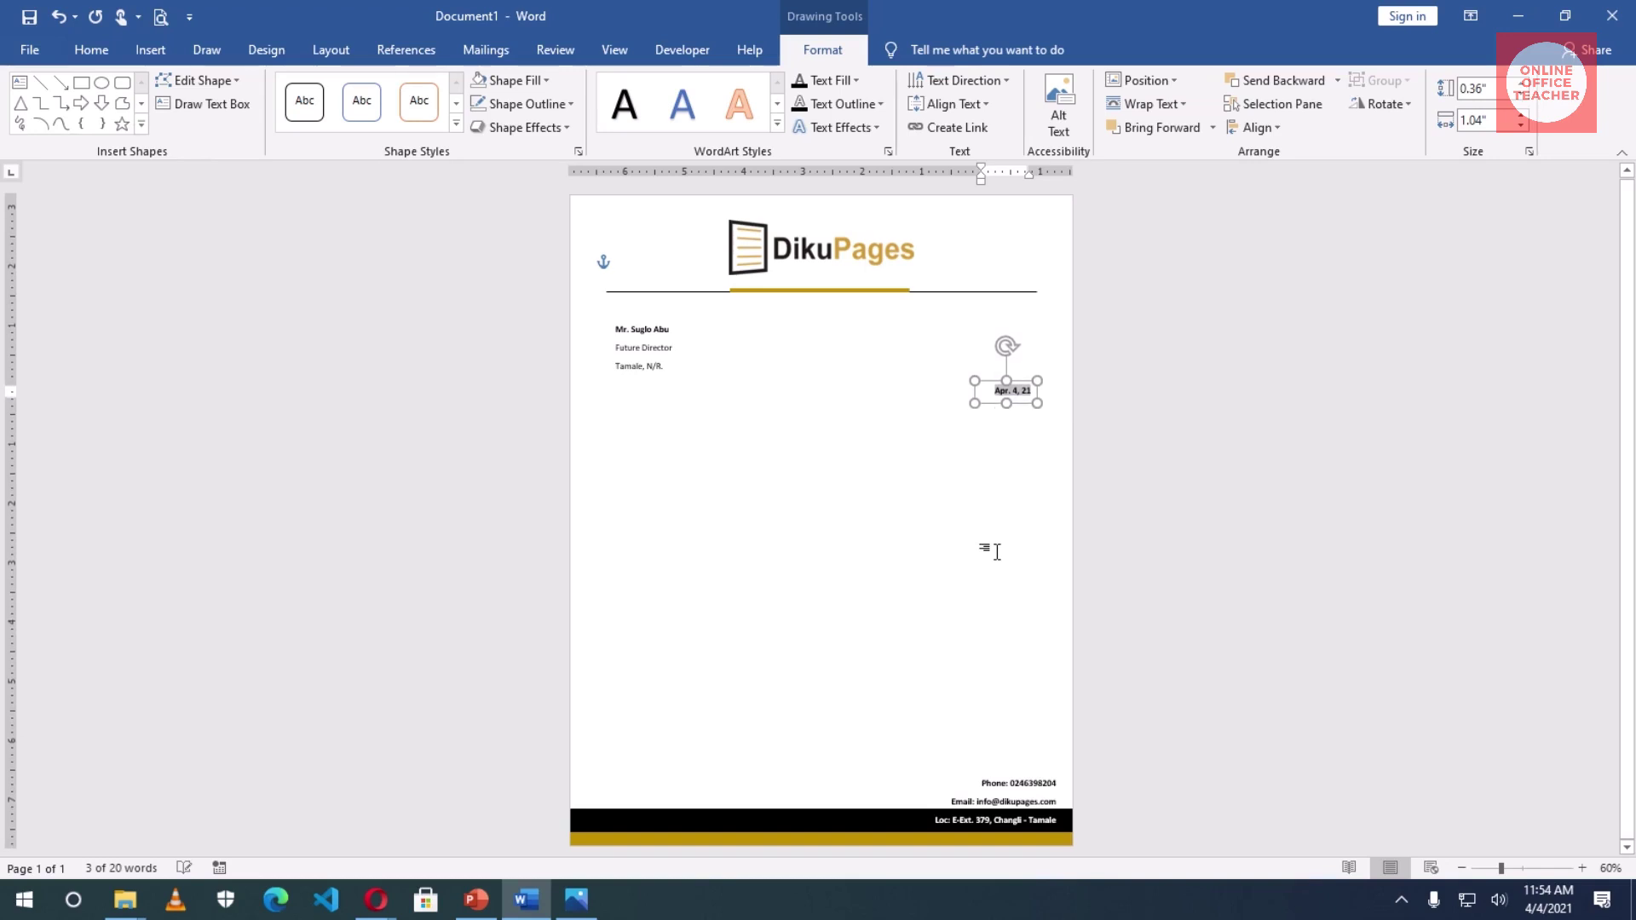
pyautogui.click(900, 518)
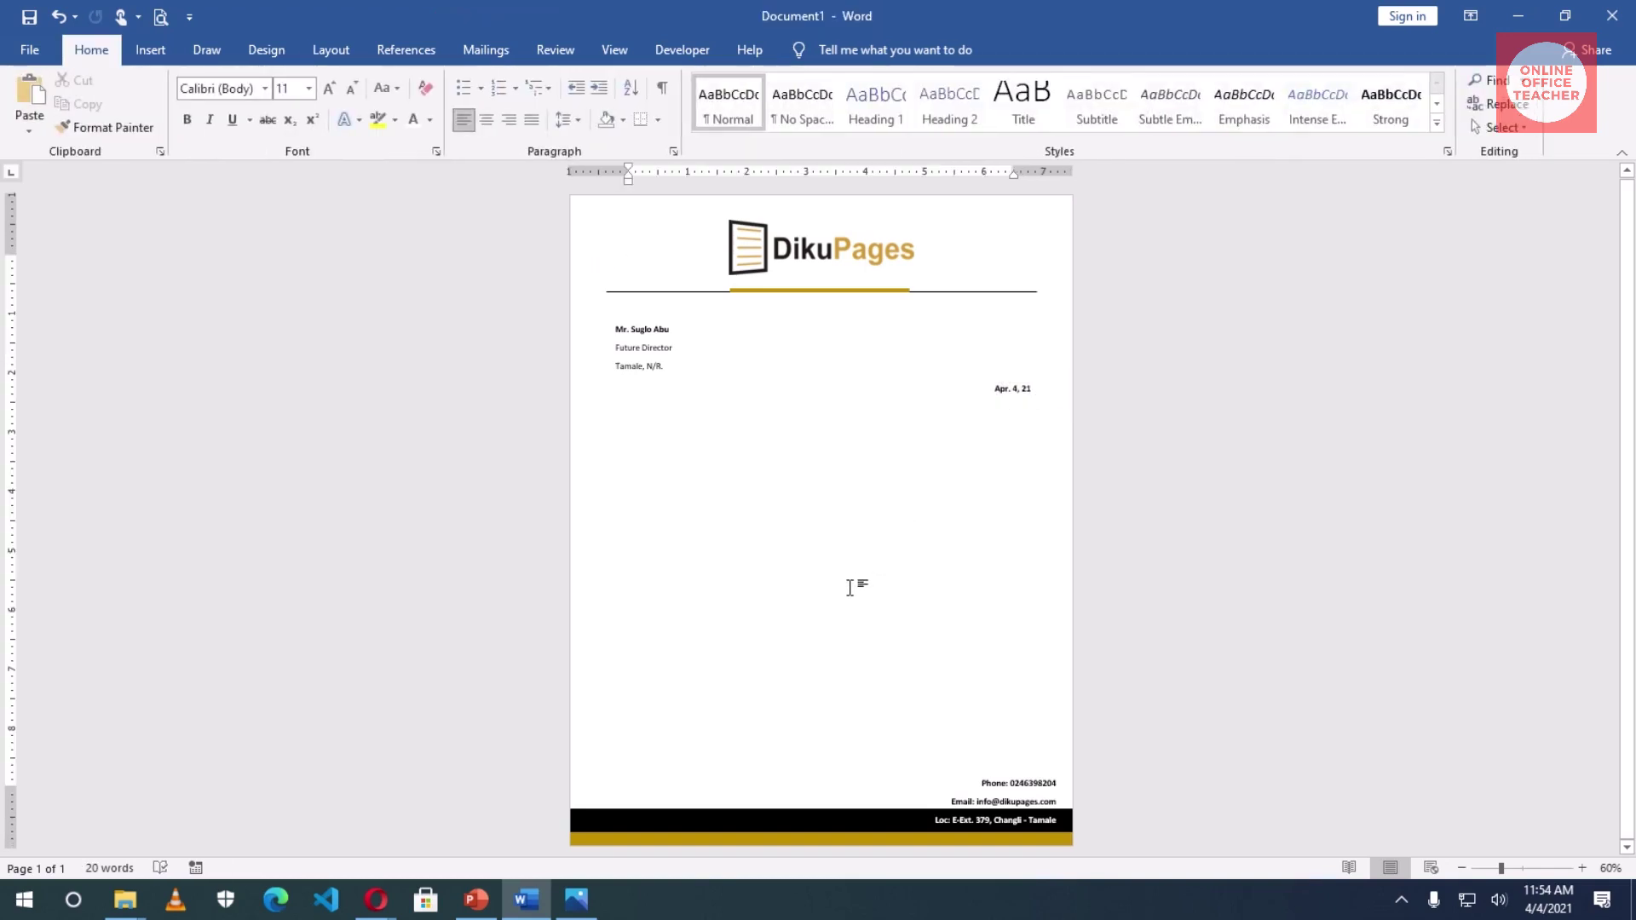
# - Draw a large text box below the date for the letter body
pyautogui.click(150, 53)
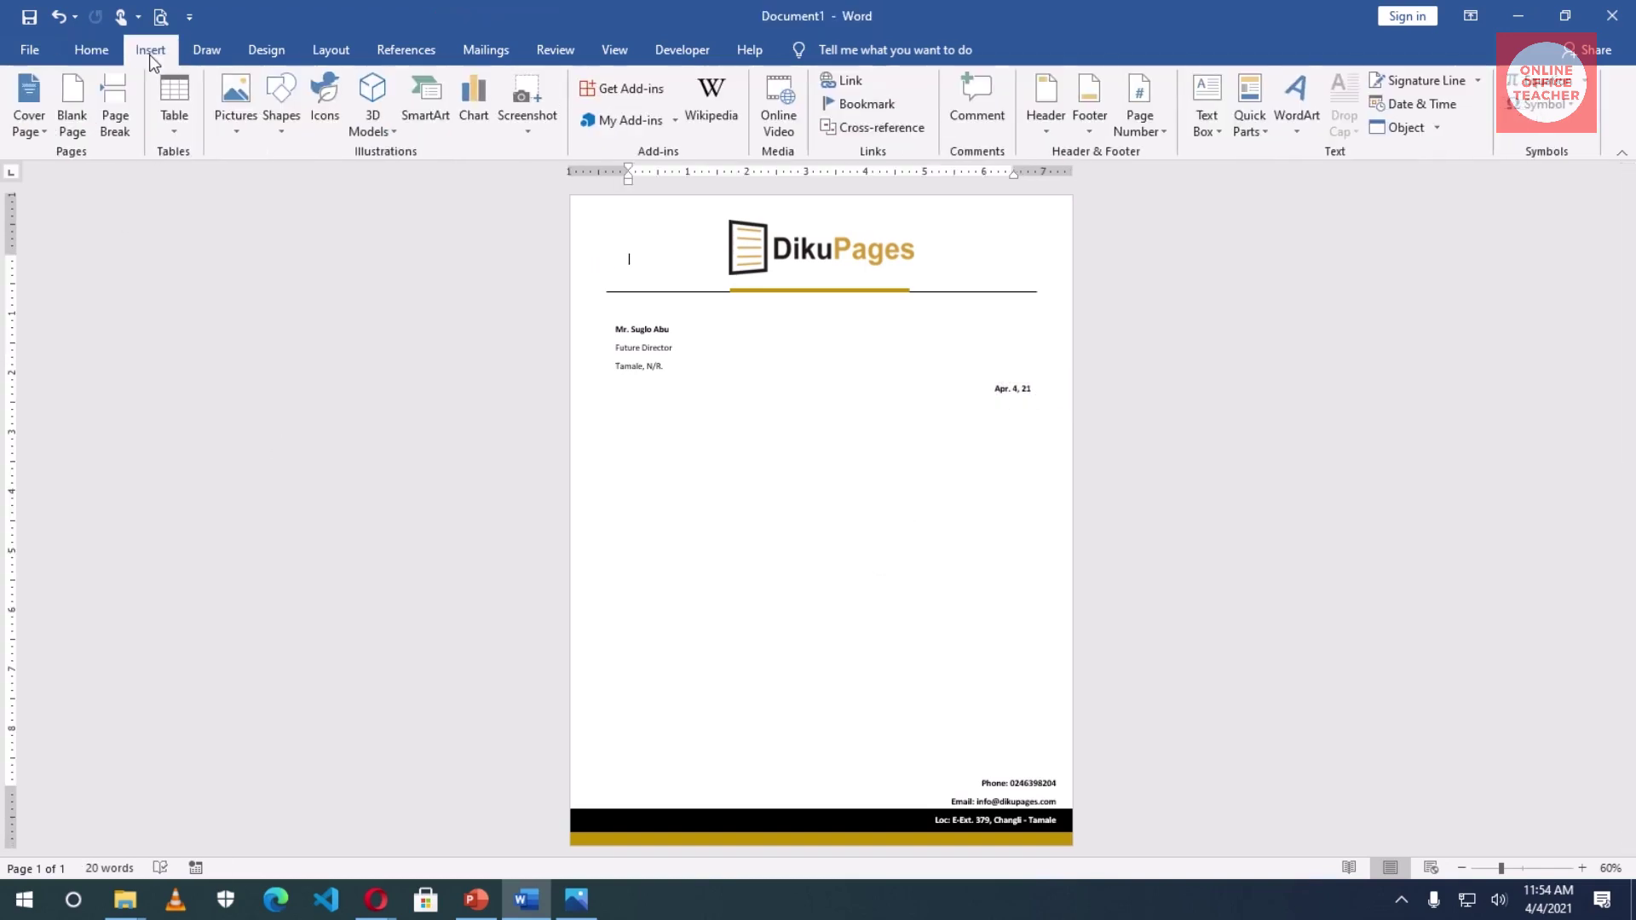
pyautogui.click(1213, 125)
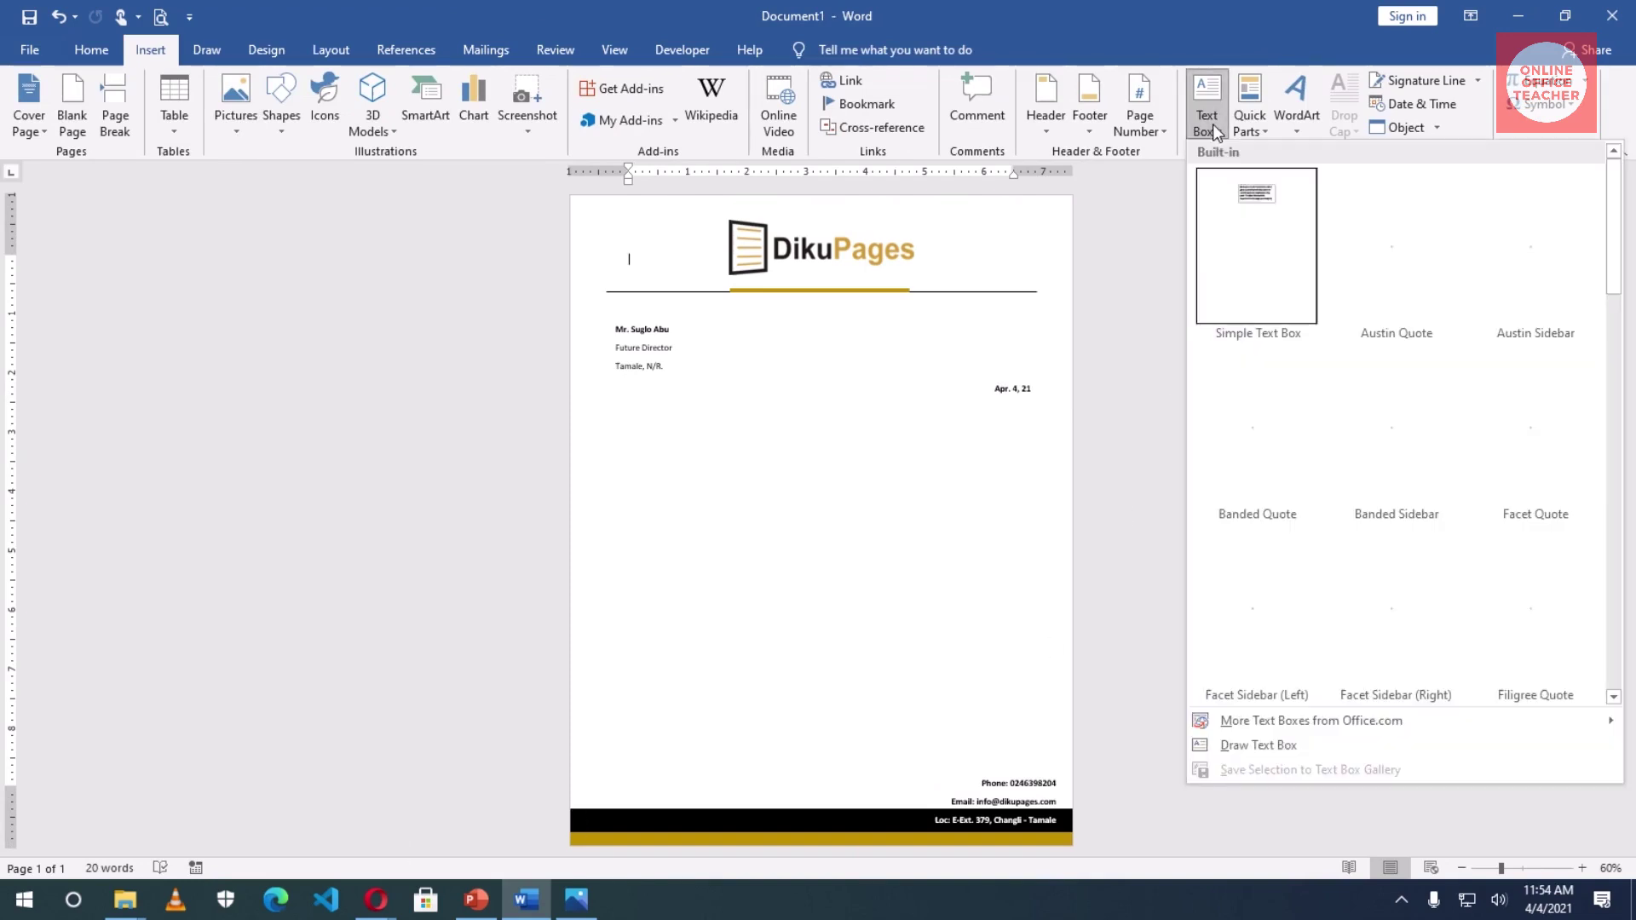
pyautogui.click(1255, 746)
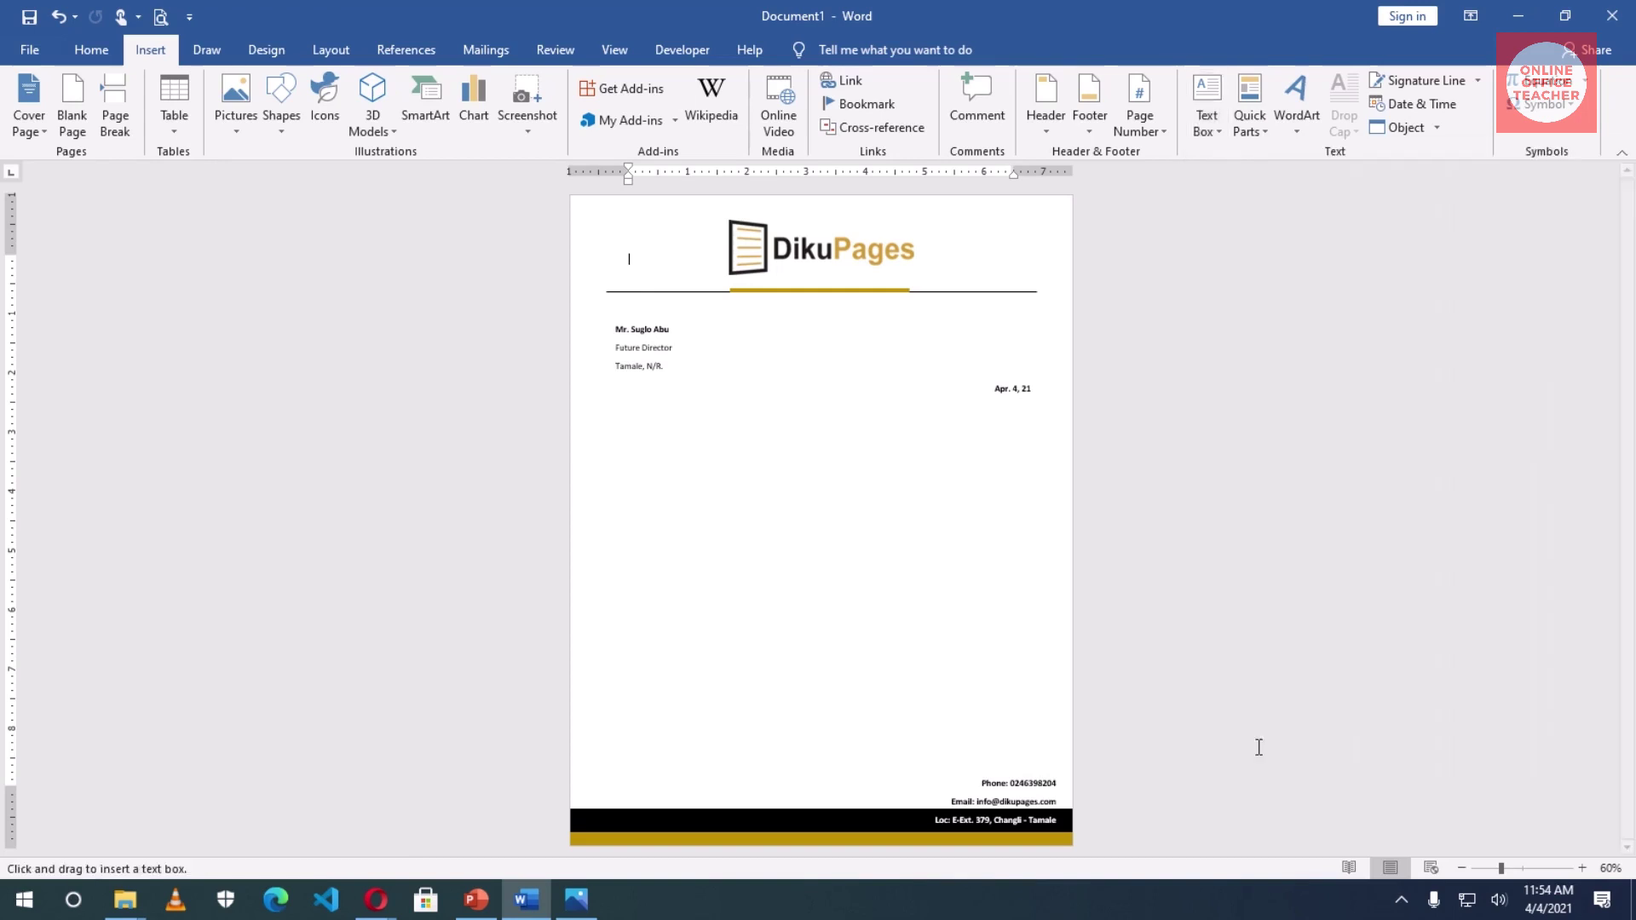
pyautogui.moveTo(619, 428)
pyautogui.mouseDown()
pyautogui.moveTo(894, 707)
pyautogui.moveTo(1029, 720)
pyautogui.moveTo(1032, 740)
pyautogui.mouseUp()
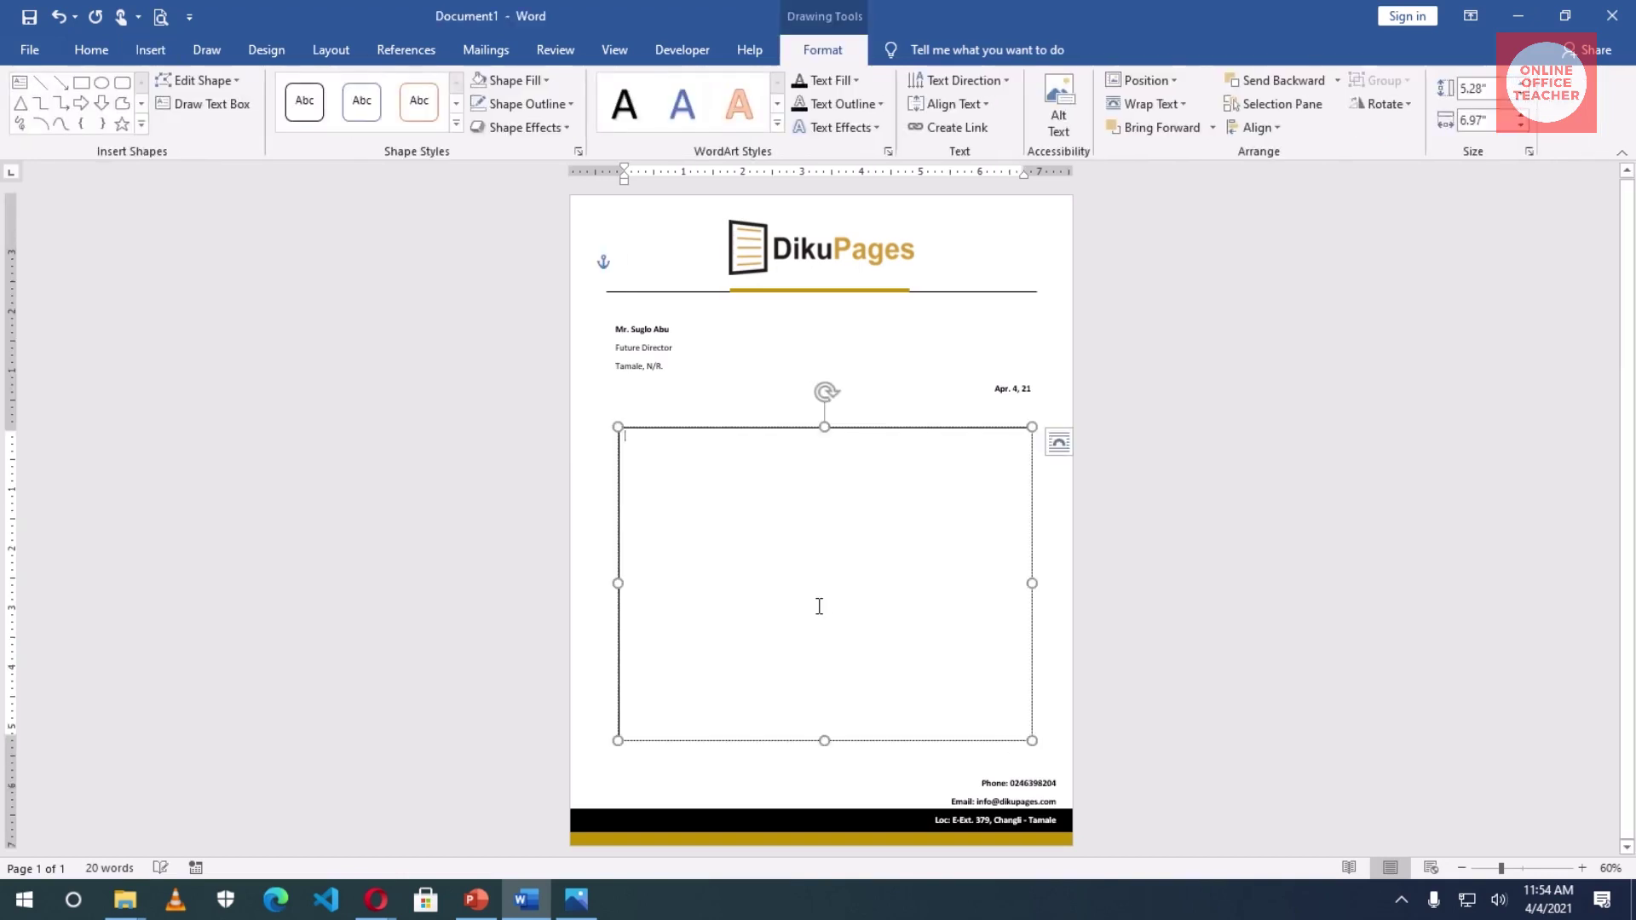
# - Generate sample text with =RAND() and delete the last two paragraphs, leaving three
pyautogui.write('=RAND')
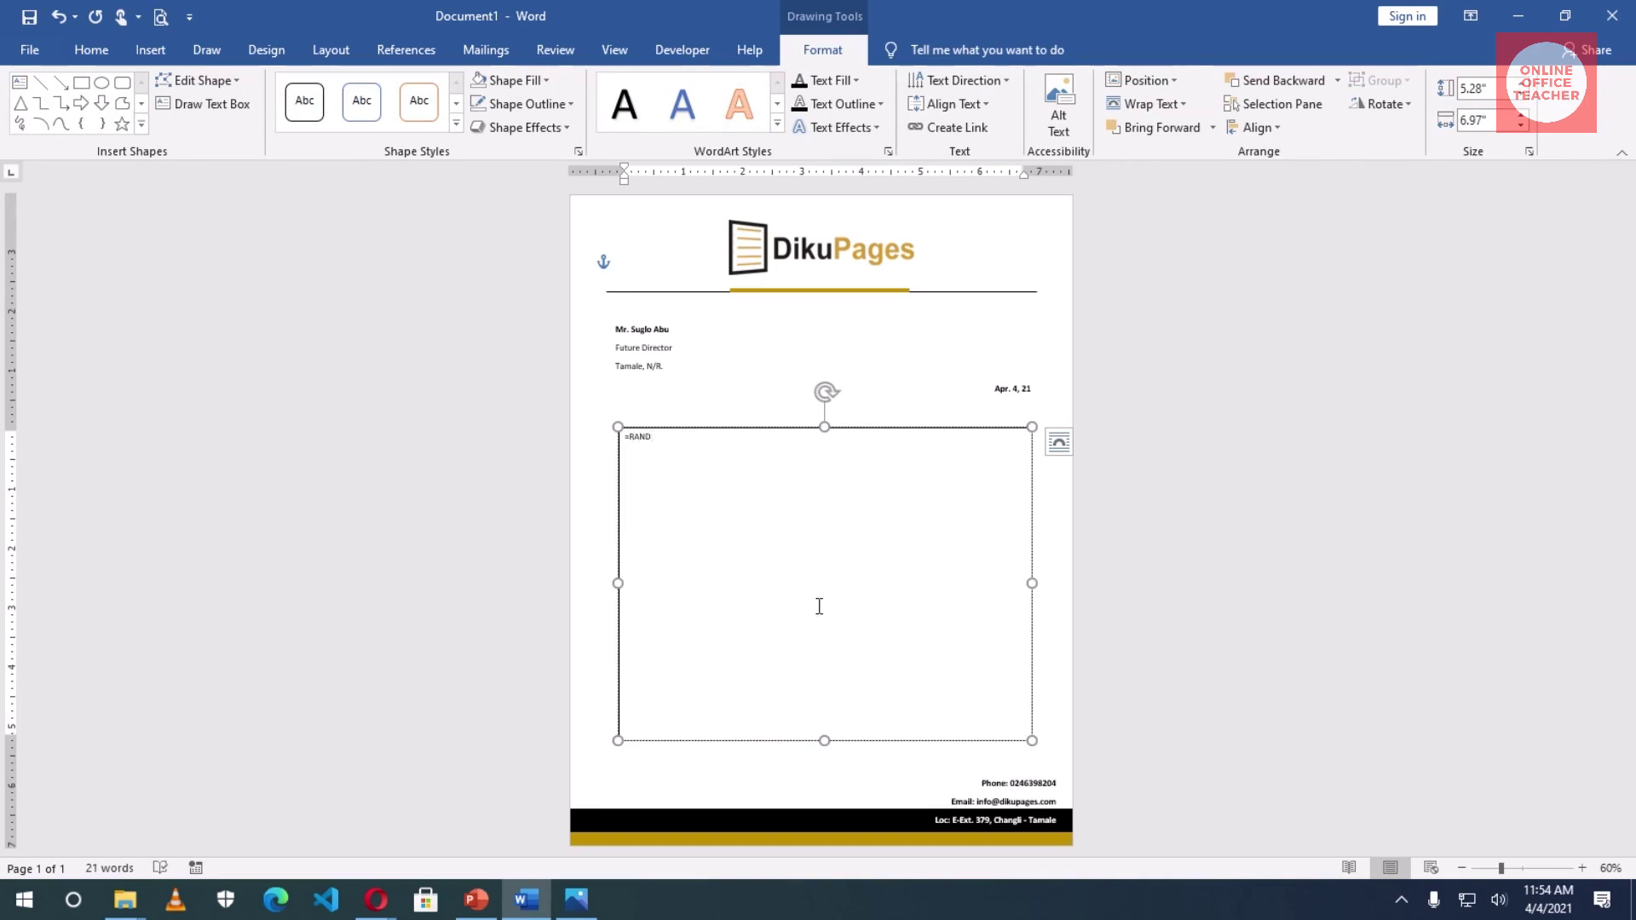
pyautogui.write('()')
pyautogui.press('Return')
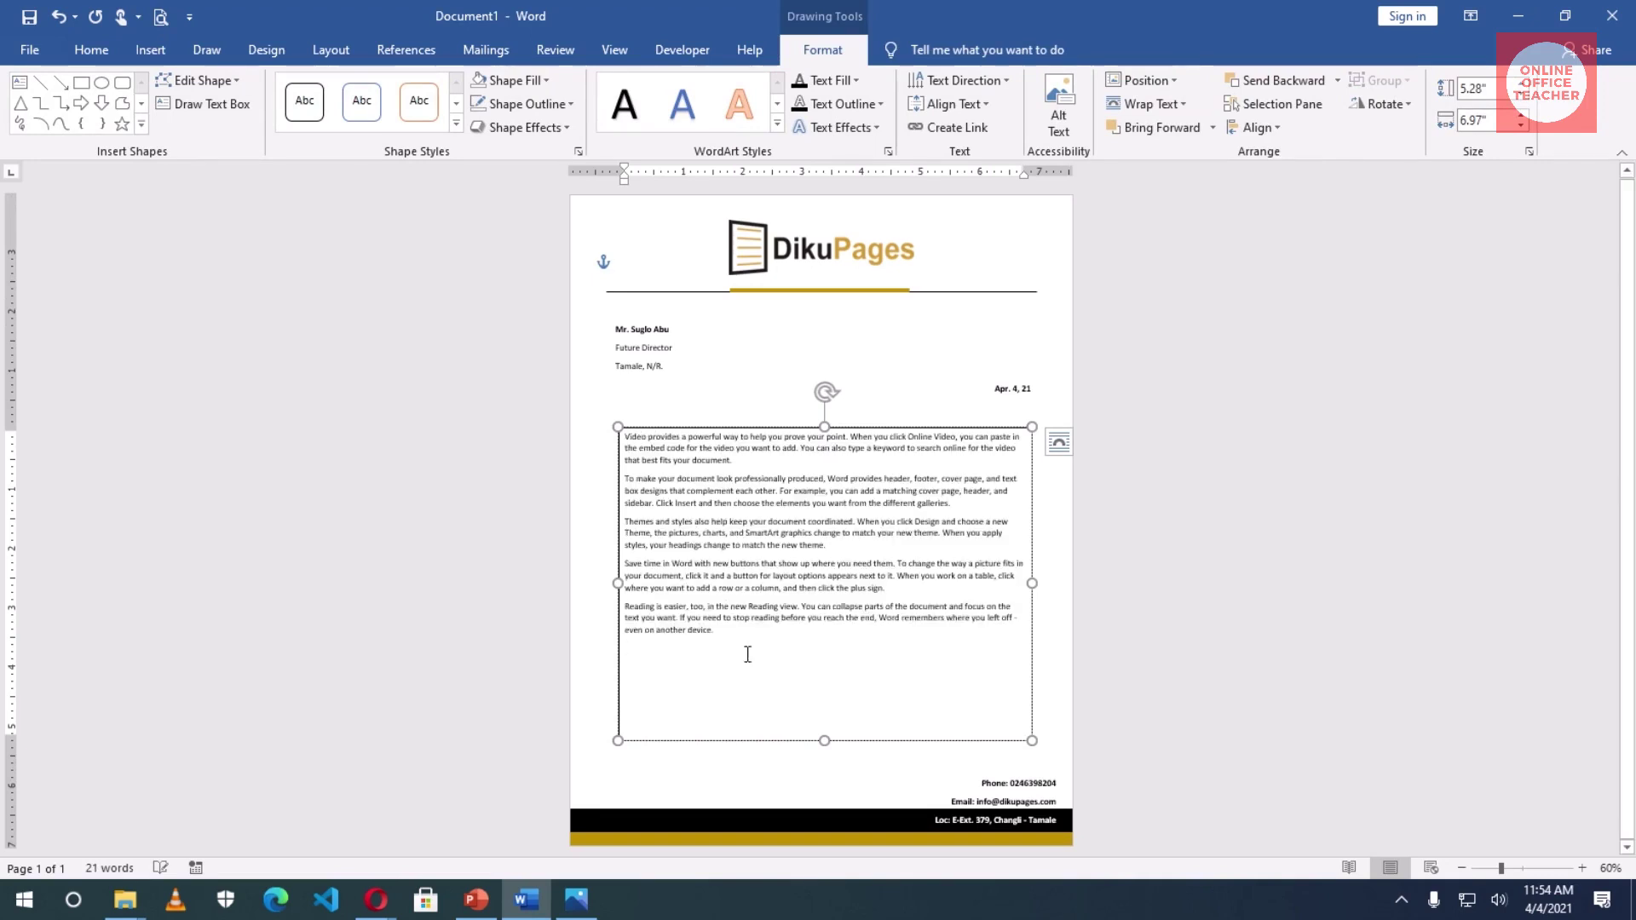
pyautogui.moveTo(722, 635); pyautogui.dragTo(624, 564)
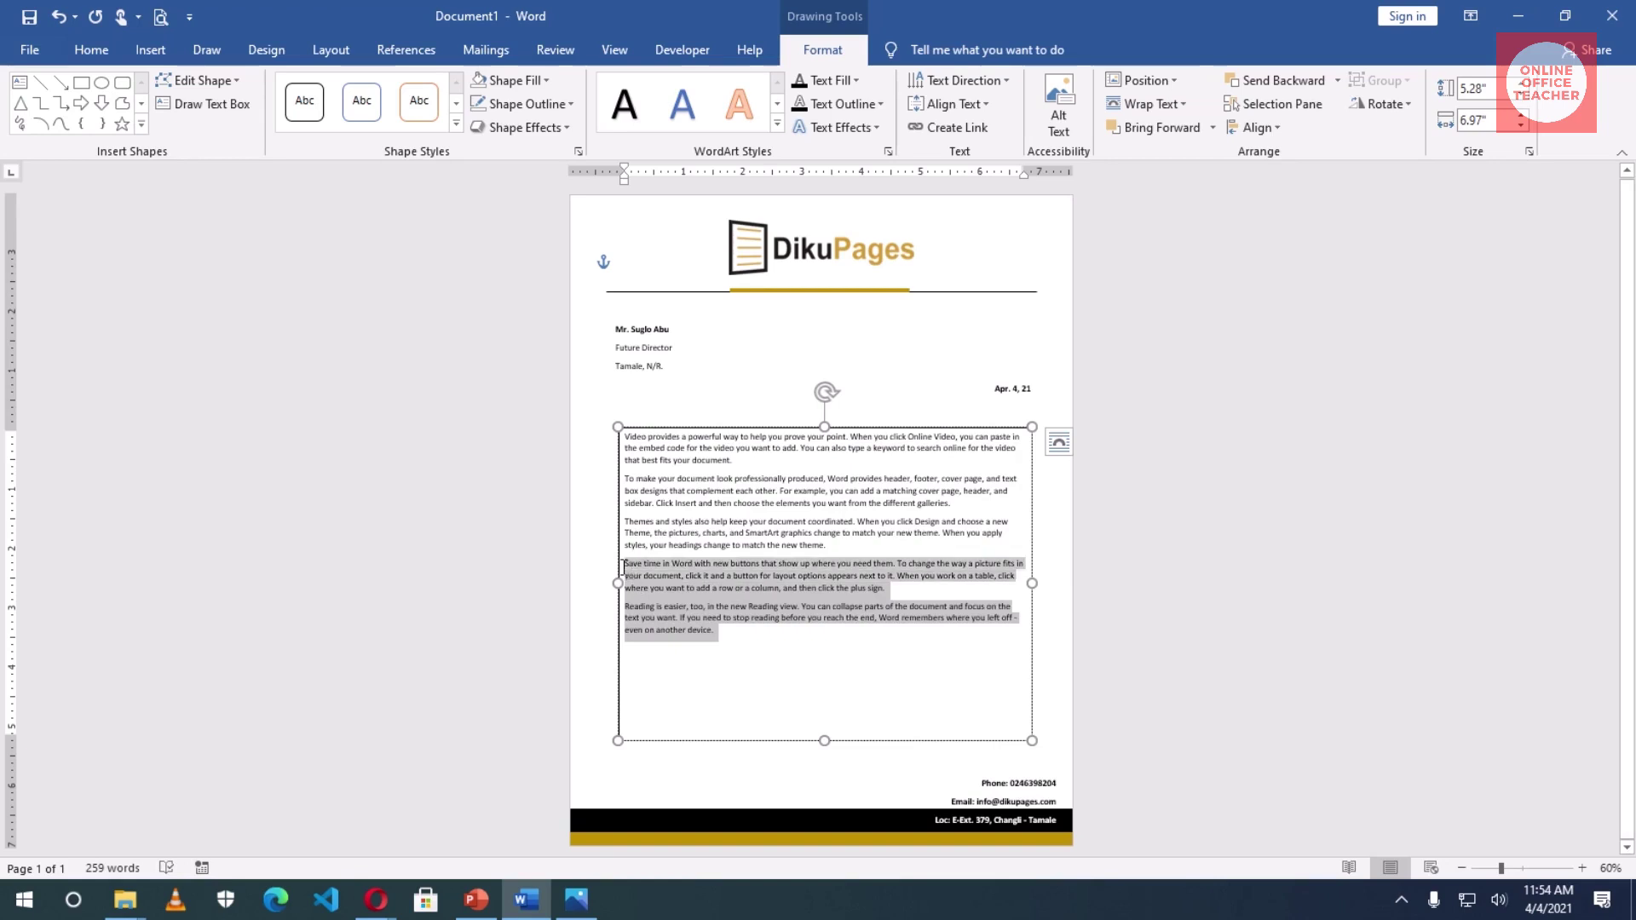
pyautogui.press('Delete')
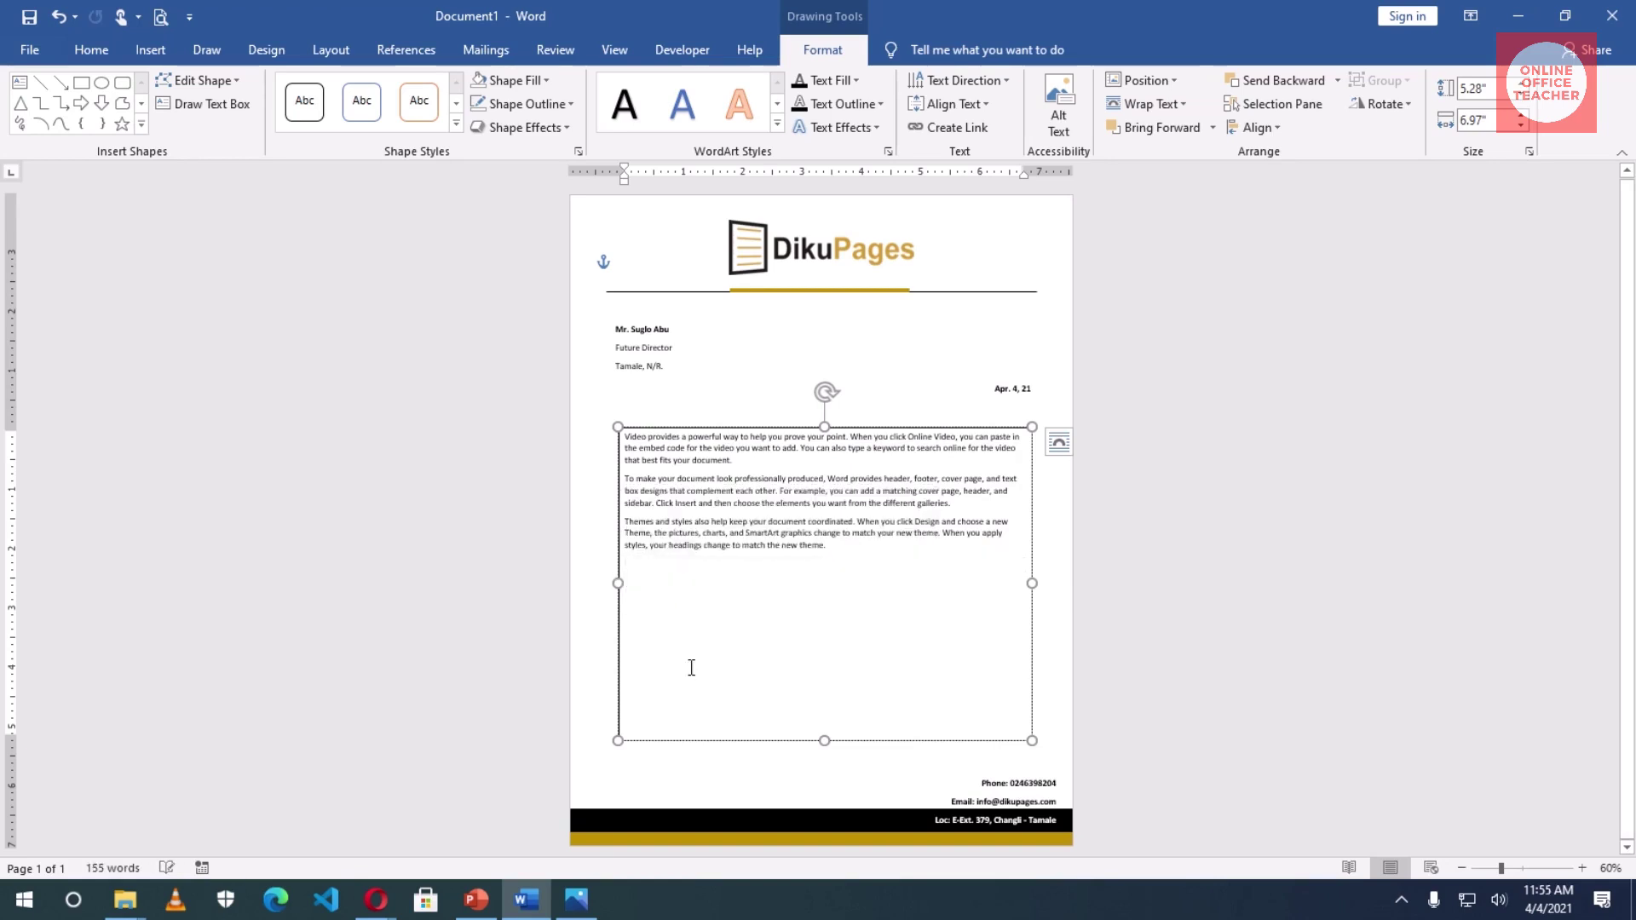
# - Type the sign-off lines 'Sincerely yours,', 'Diku Pages' and 'Director'
pyautogui.press('Return')
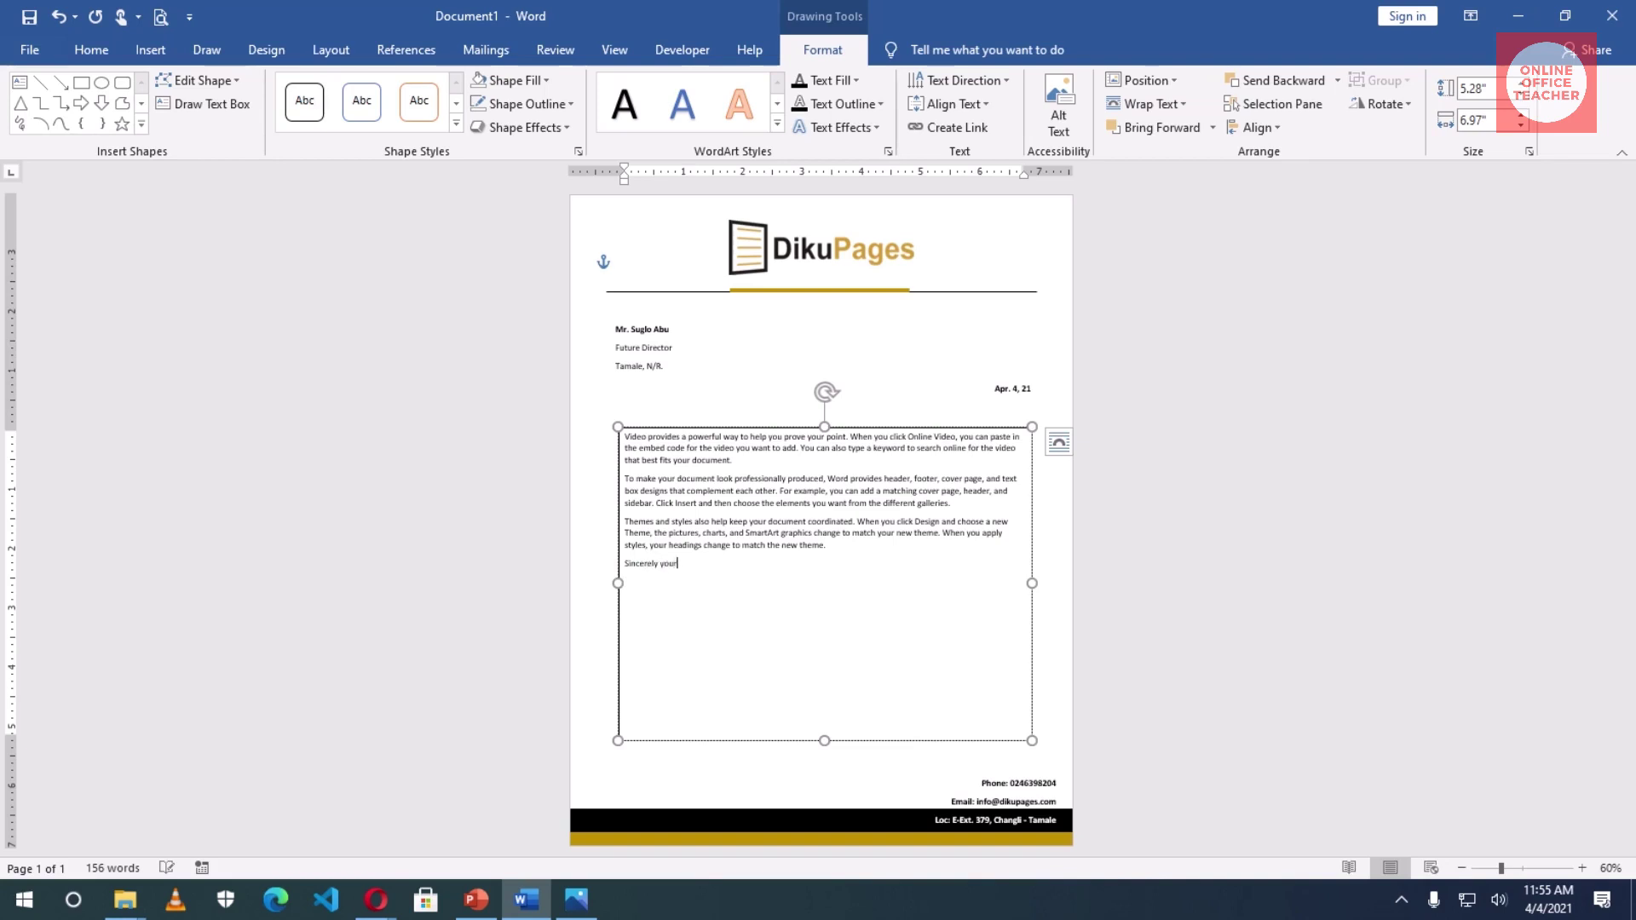
pyautogui.write('s,')
pyautogui.write('diku')
pyautogui.write(' Pages')
pyautogui.press('Return')
pyautogui.write('direc')
pyautogui.write('tor')
# - Make 'Diku Pages' bold and two font sizes larger
pyautogui.moveTo(669, 603); pyautogui.dragTo(627, 607)
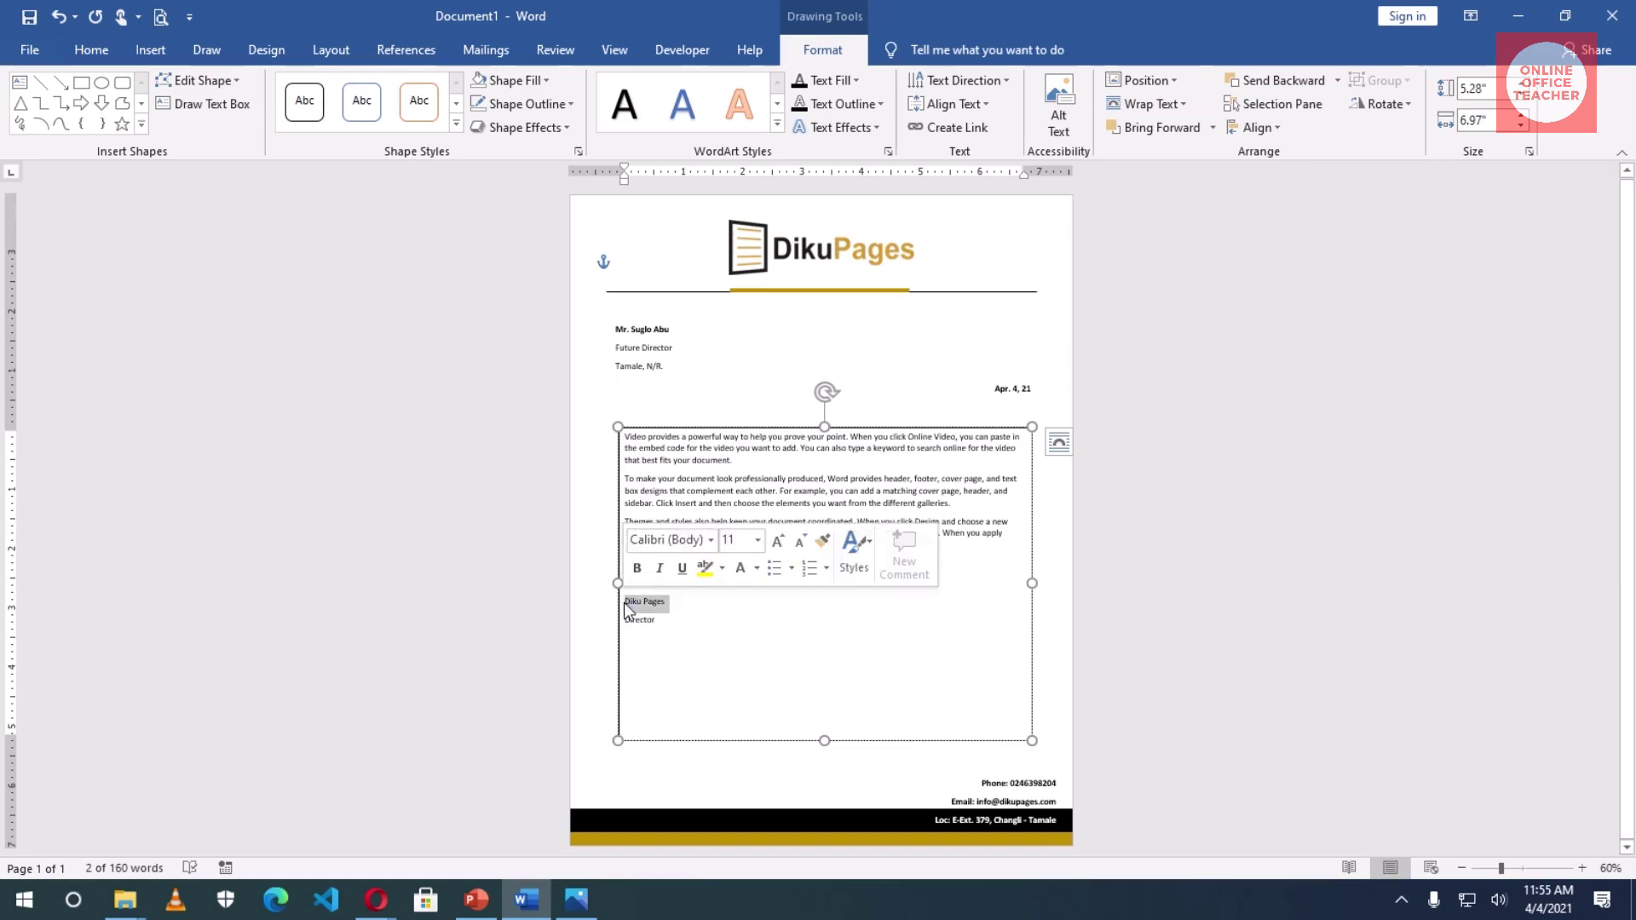
pyautogui.click(636, 568)
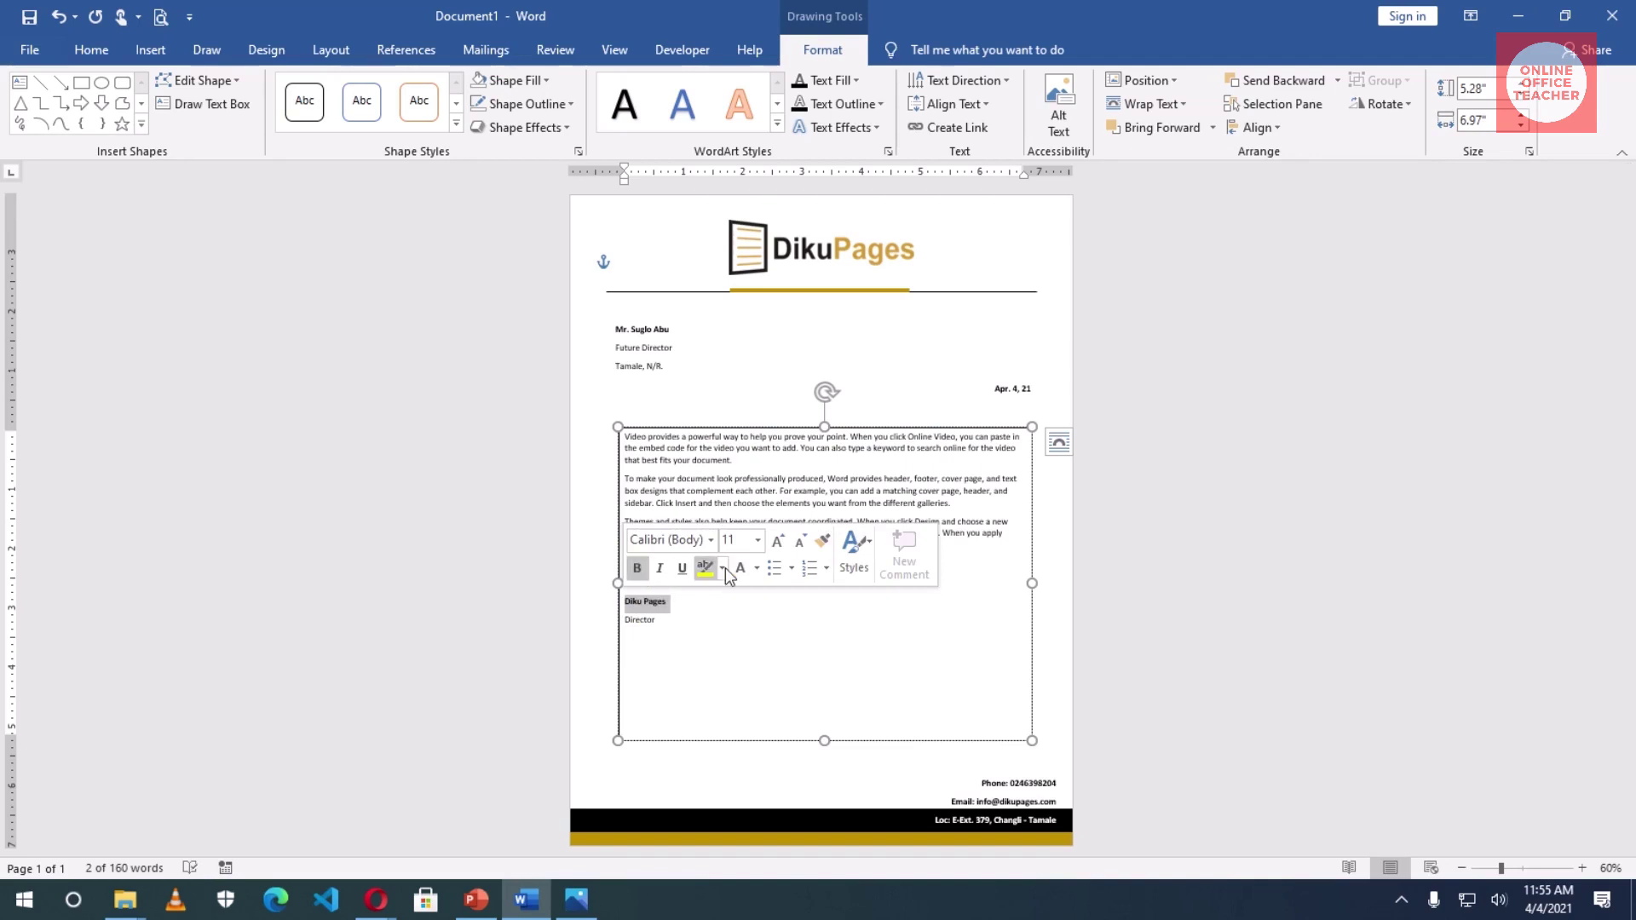
pyautogui.click(777, 540)
pyautogui.click(777, 540)
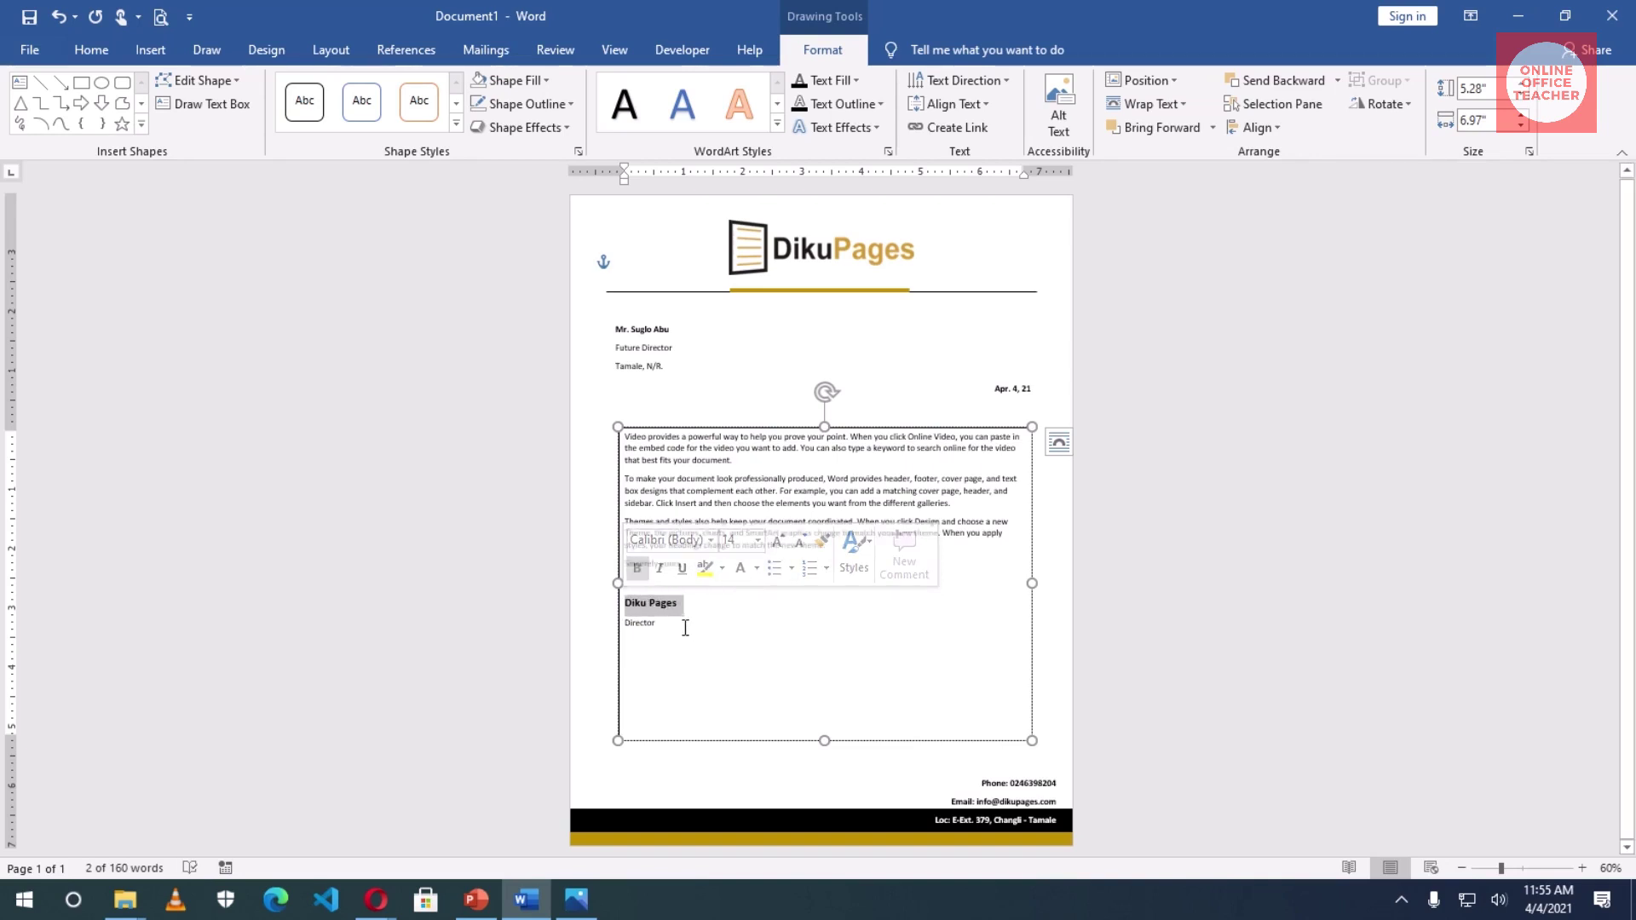
pyautogui.click(715, 626)
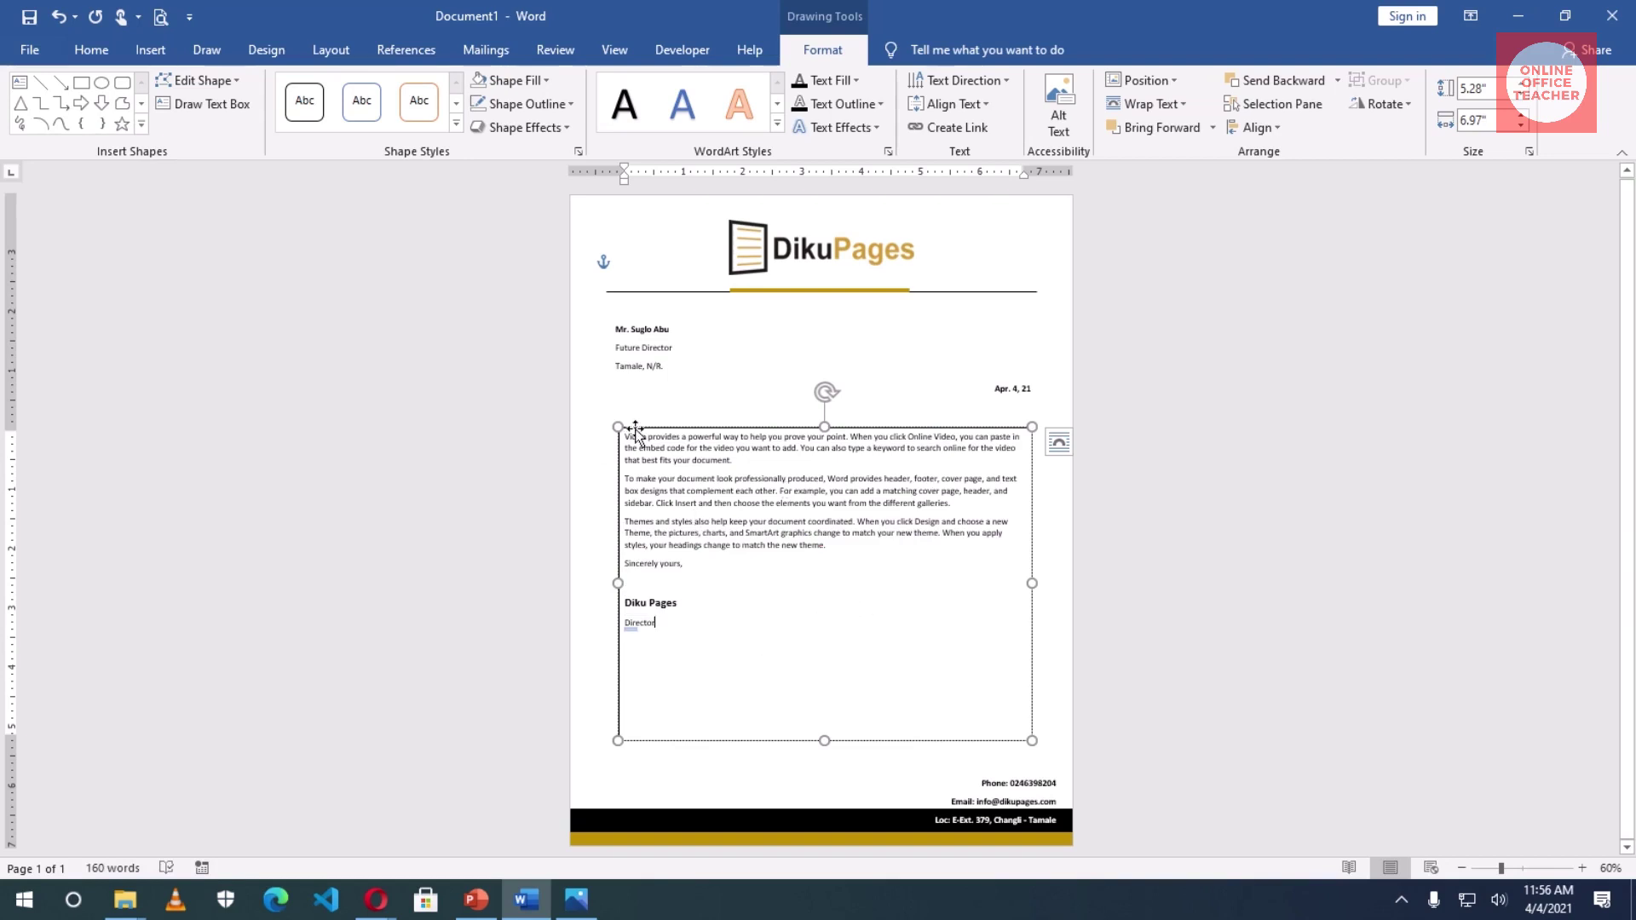
# - Remove the body text box's outline and deselect it
pyautogui.click(562, 101)
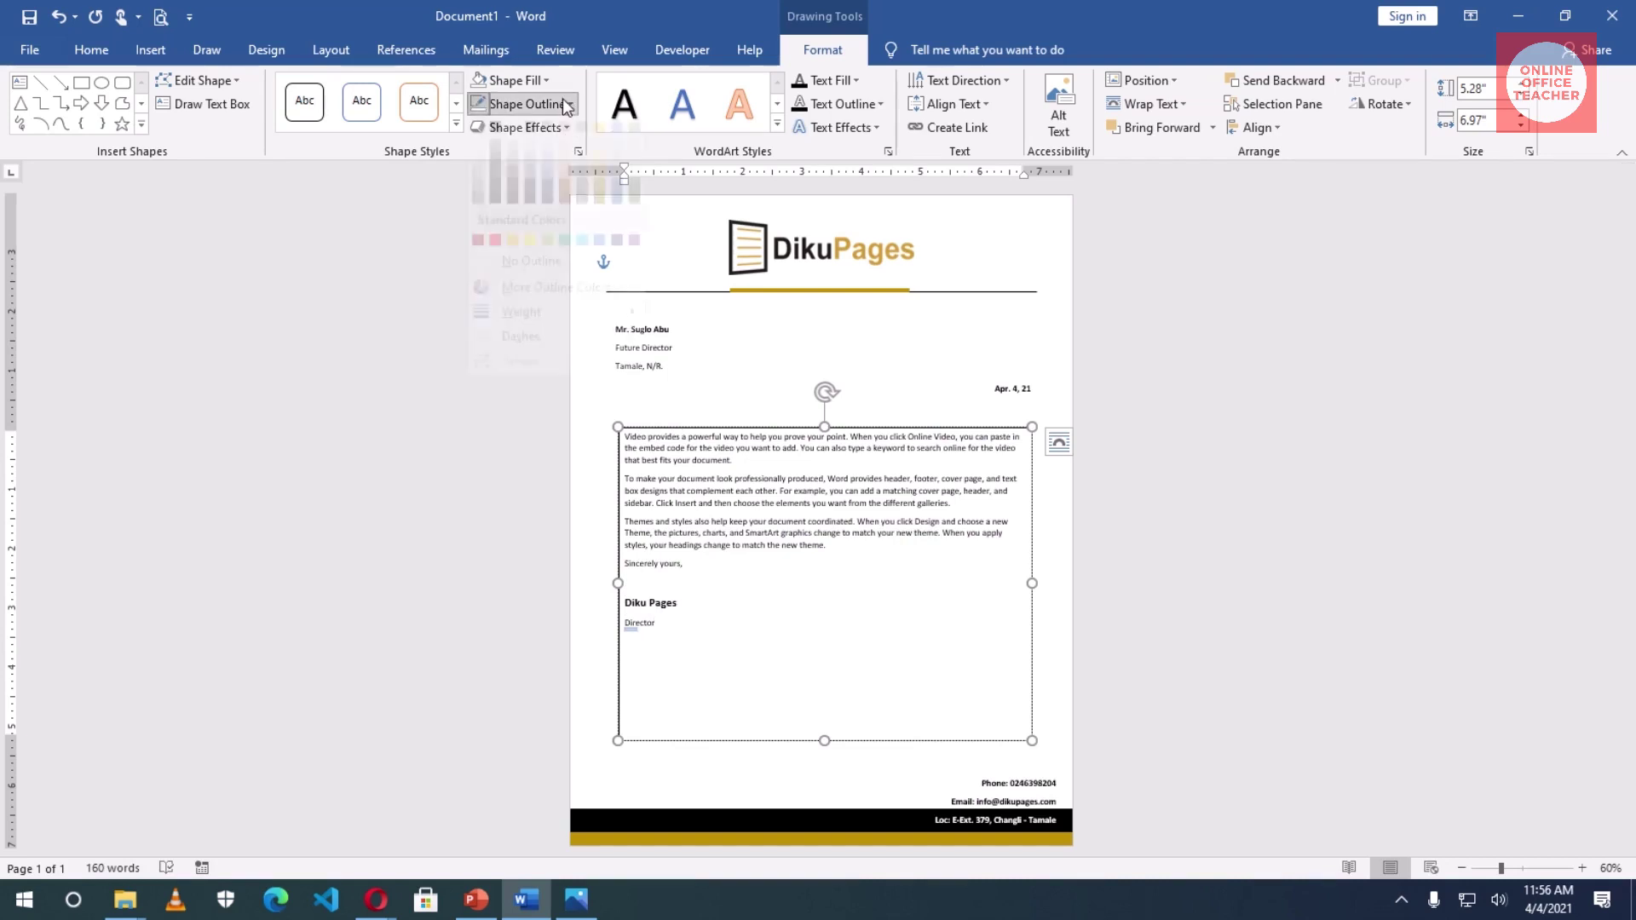
pyautogui.click(540, 289)
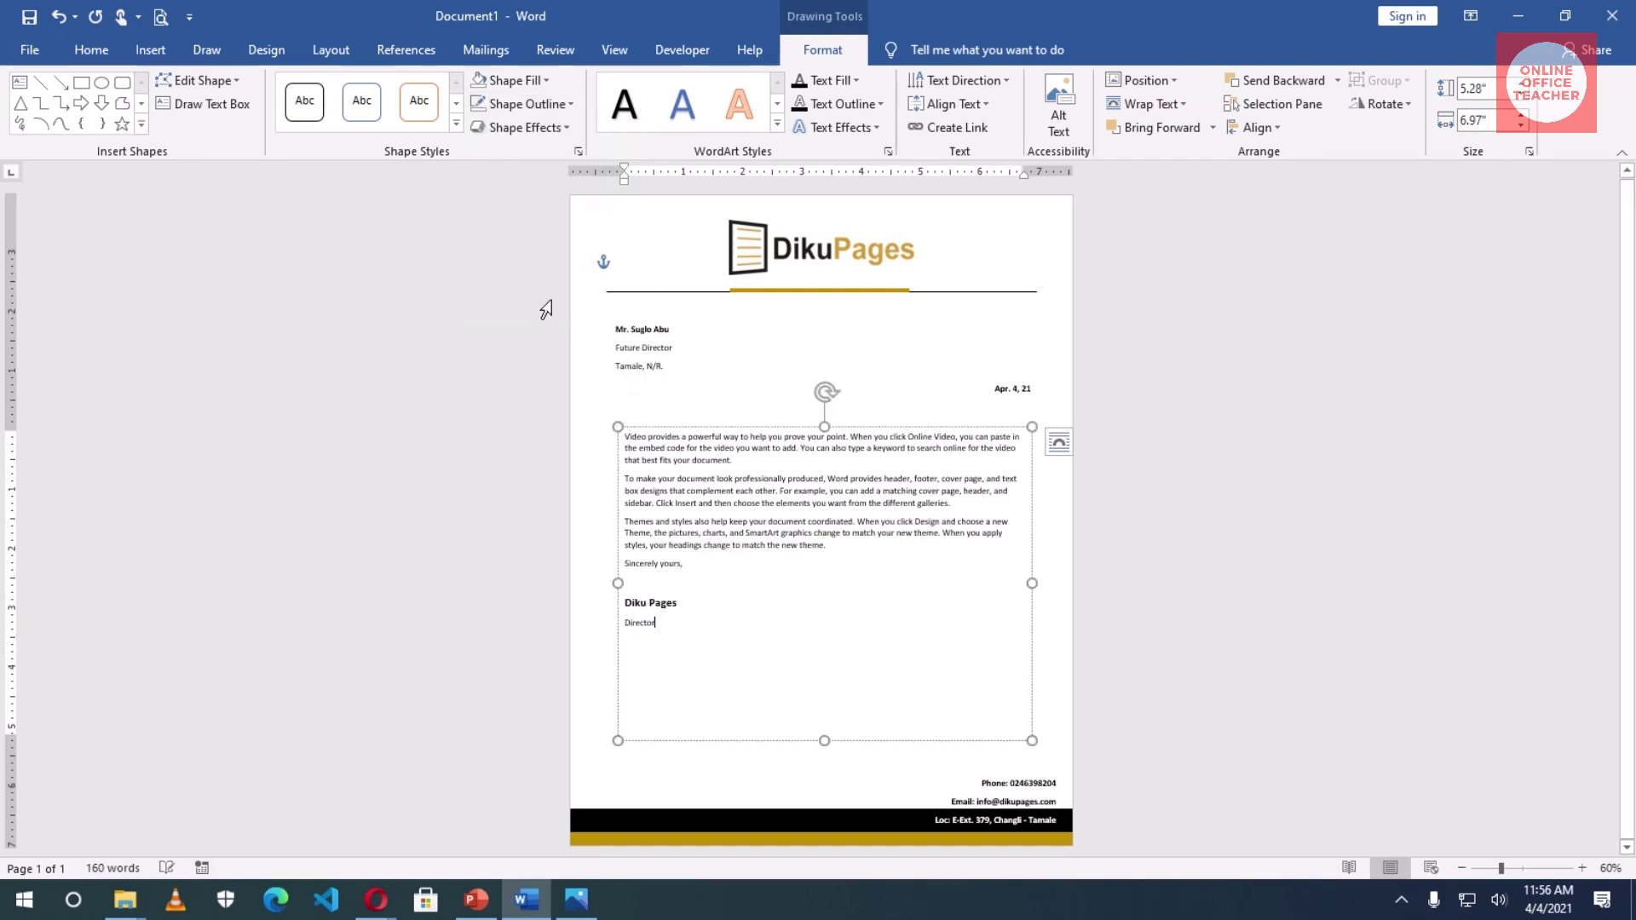
pyautogui.click(697, 360)
pyautogui.click(834, 376)
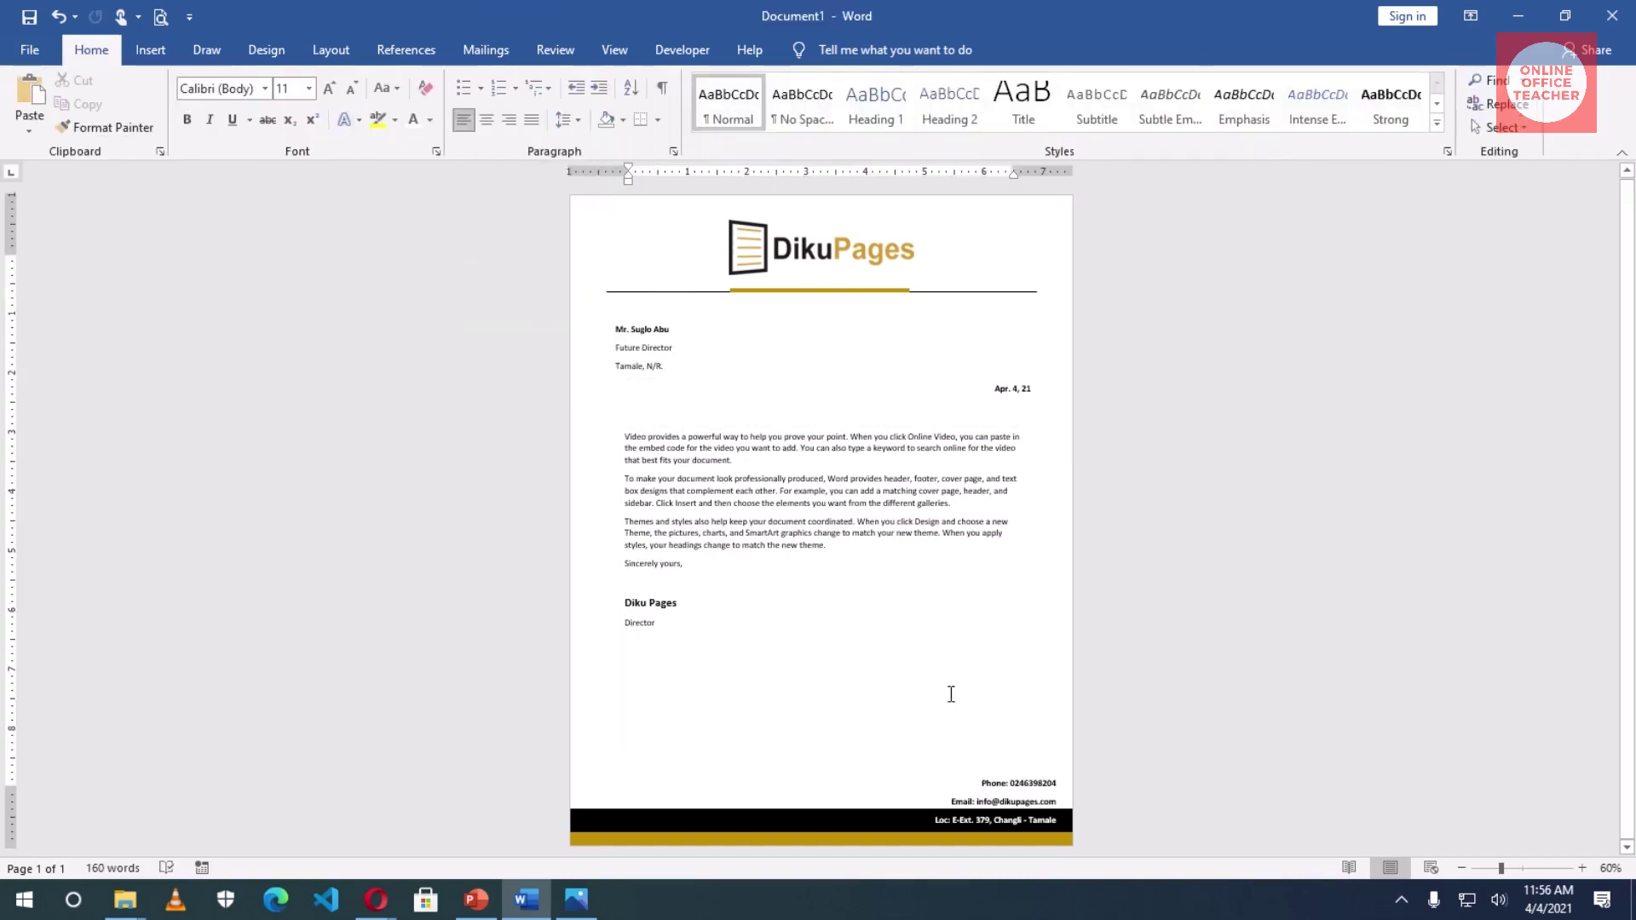